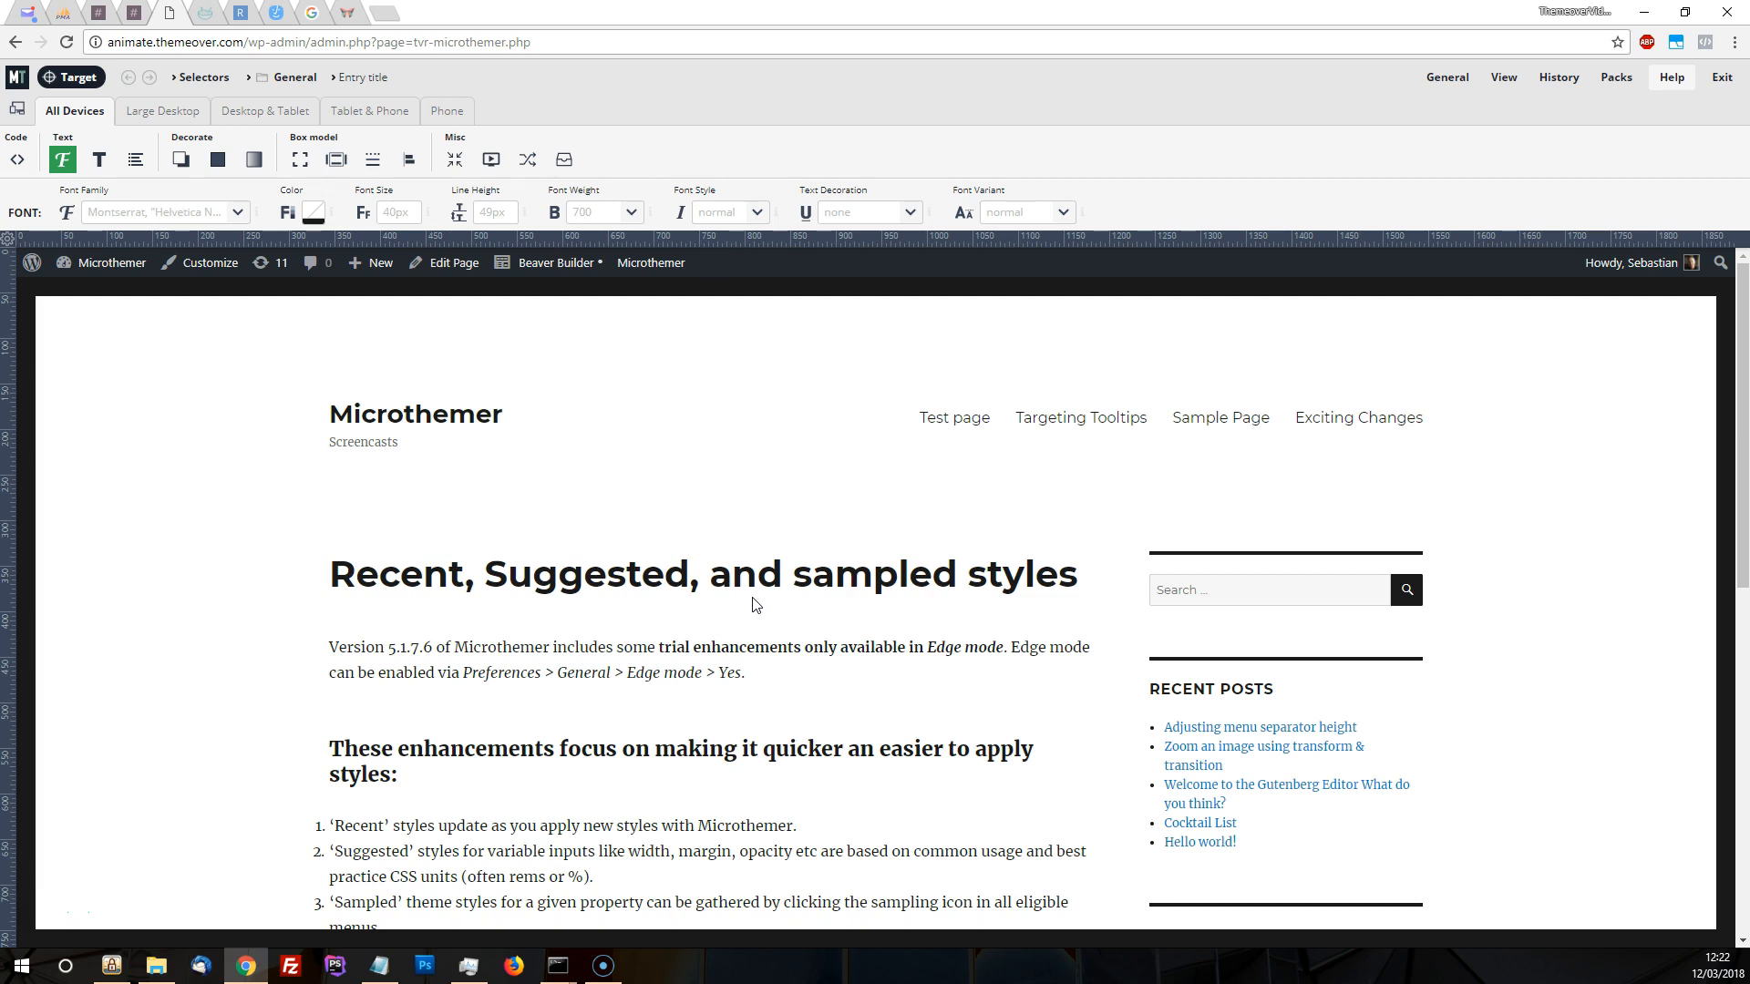
Open the Microthemer preferences to examine the edge mode option, leaving the settings as they are
left_click(1448, 78)
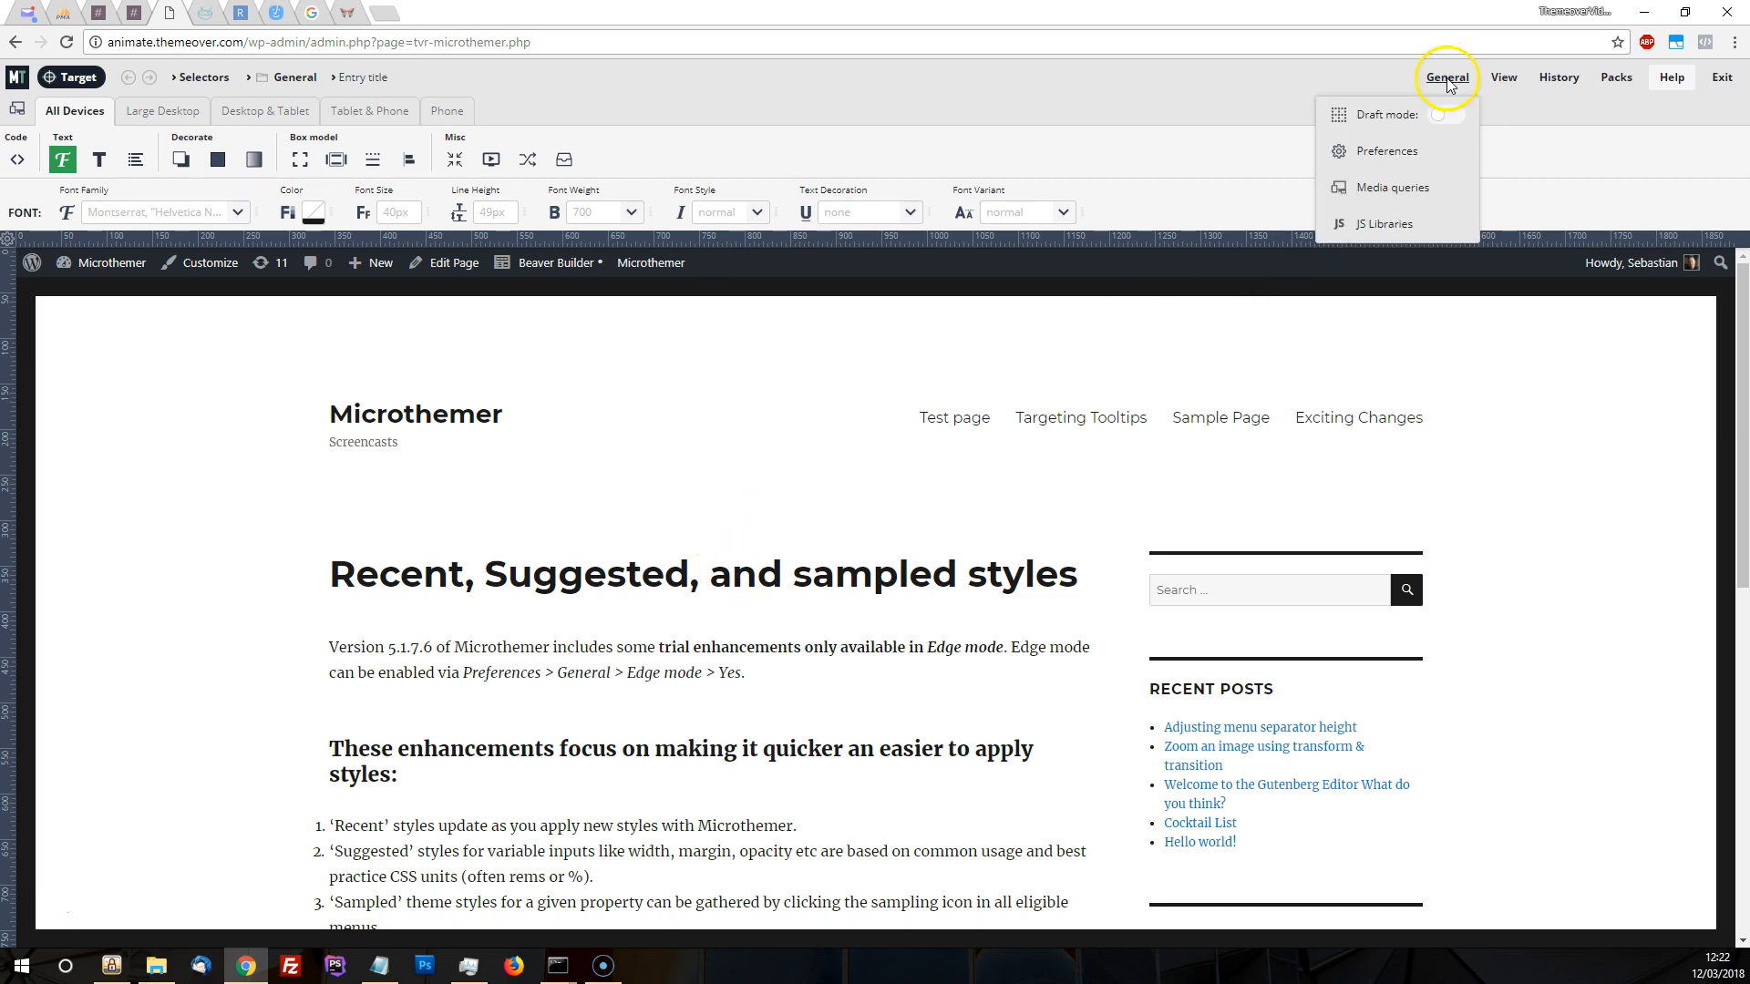
left_click(1410, 152)
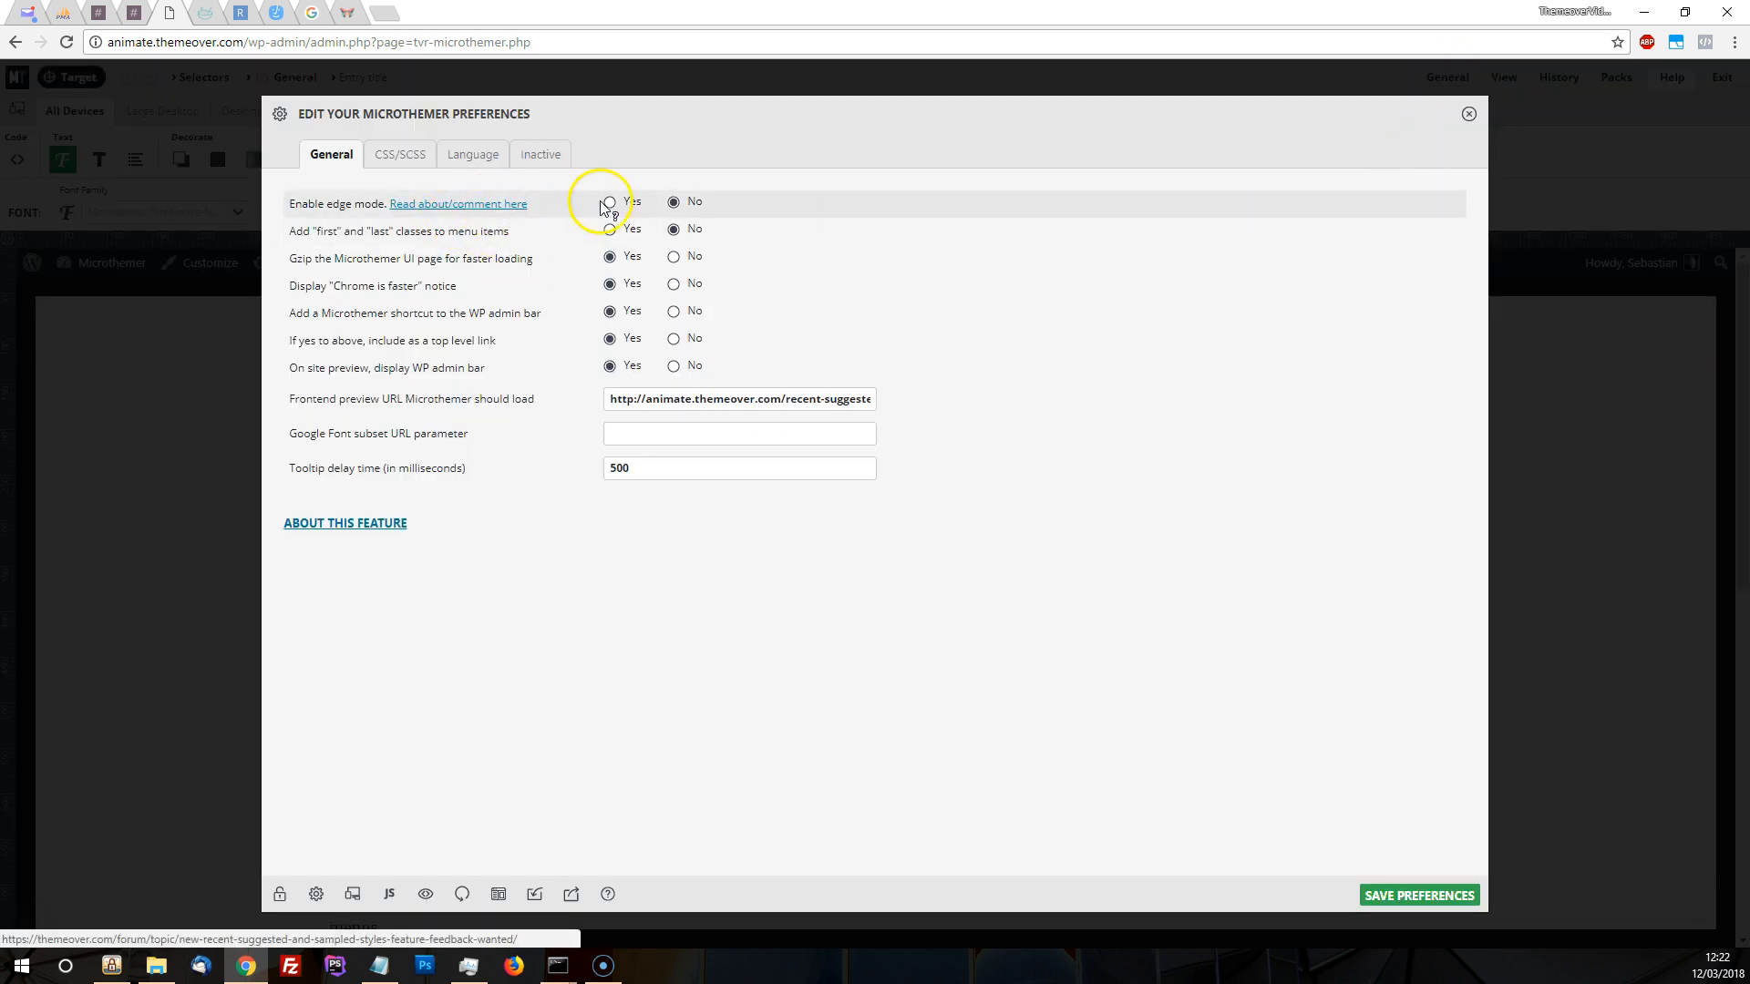
left_click(1468, 113)
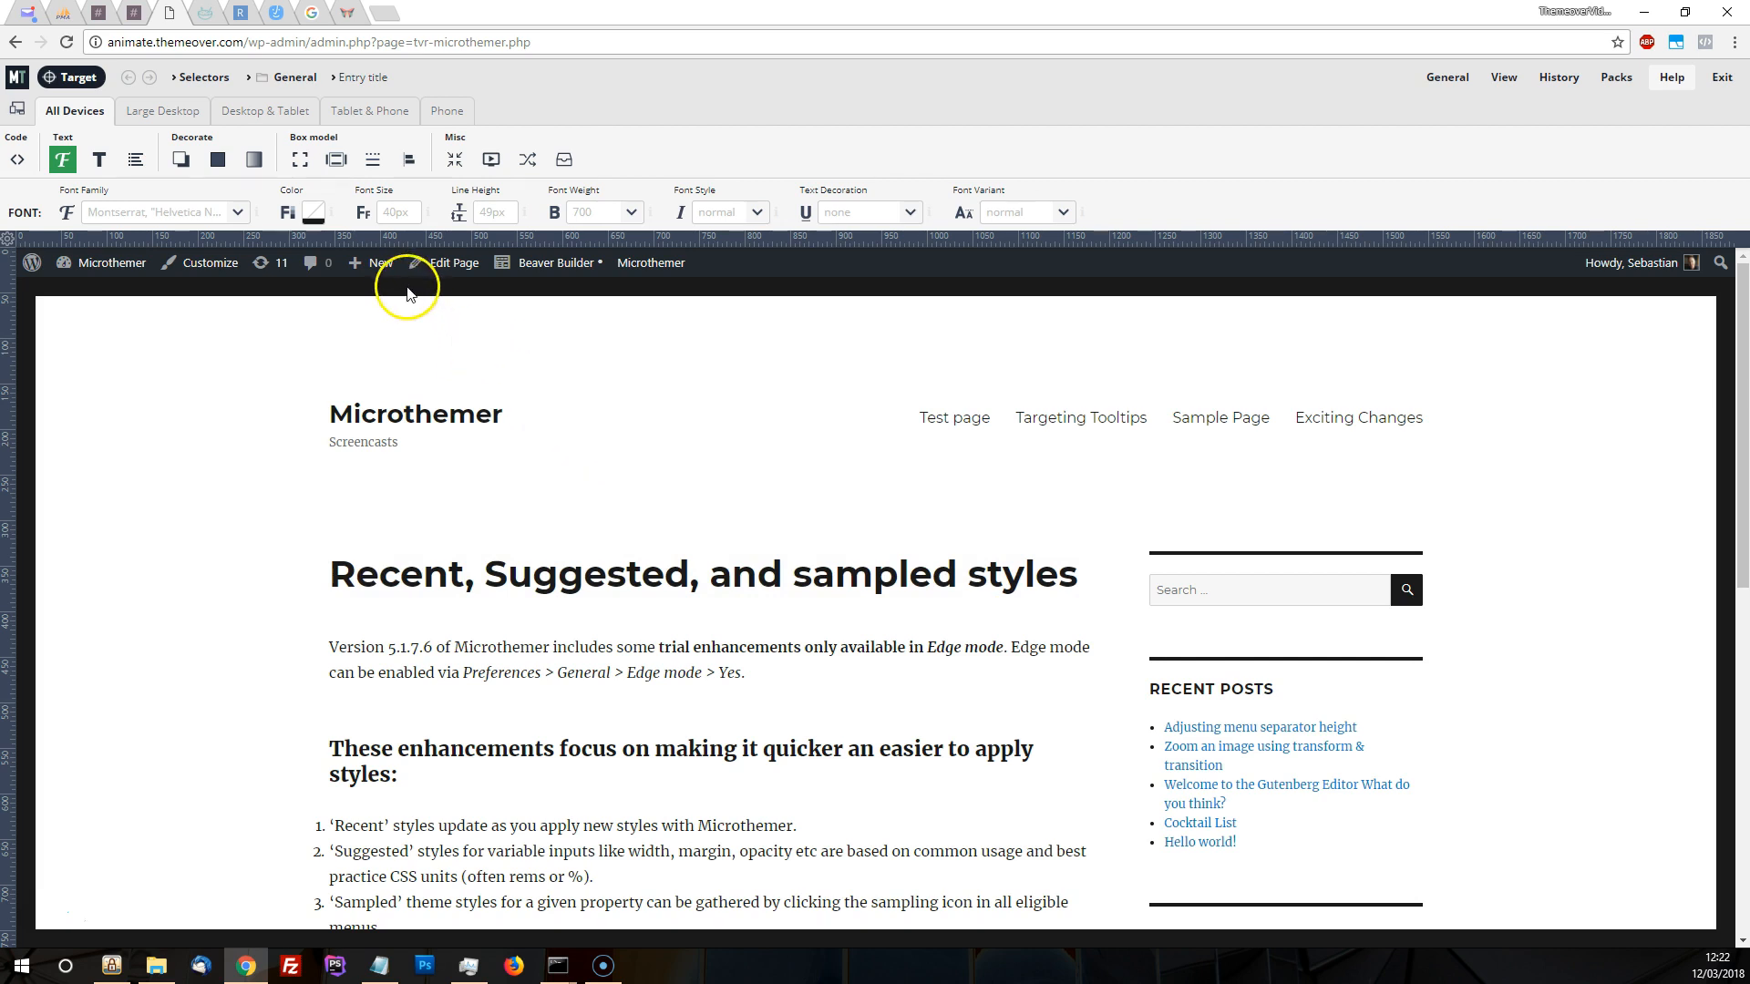
Set the entry title's font size to 32 and look at the font style options
left_click(394, 210)
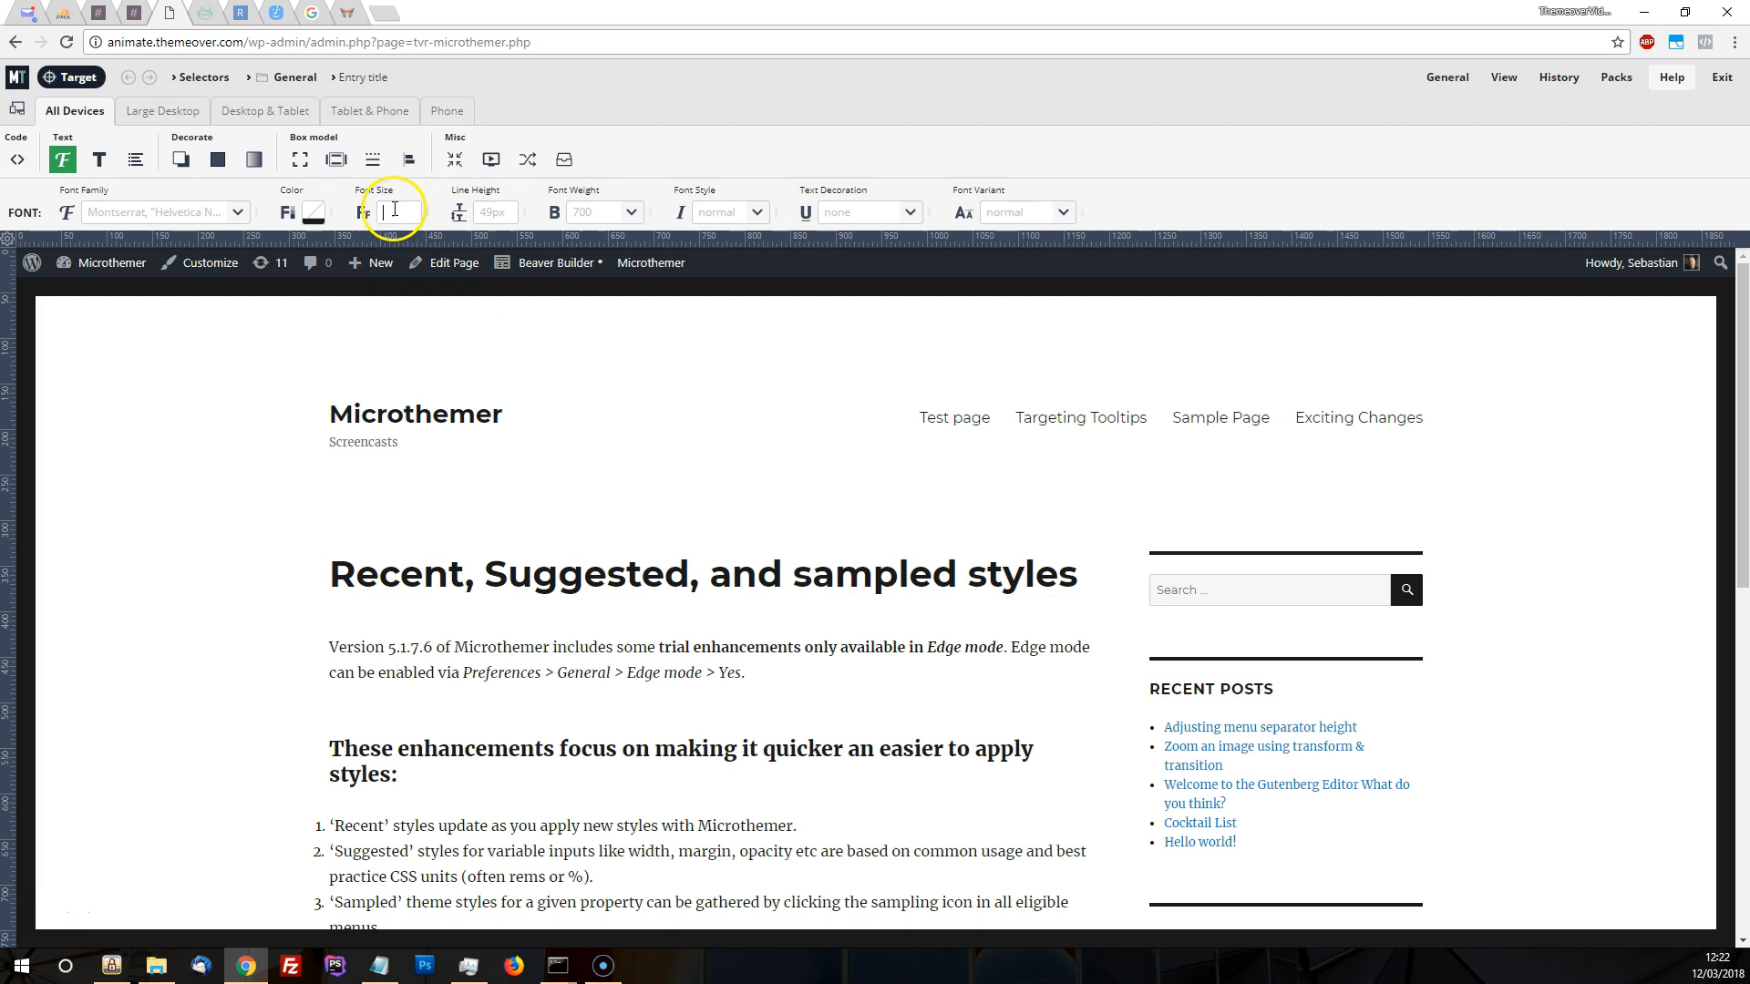
type("32")
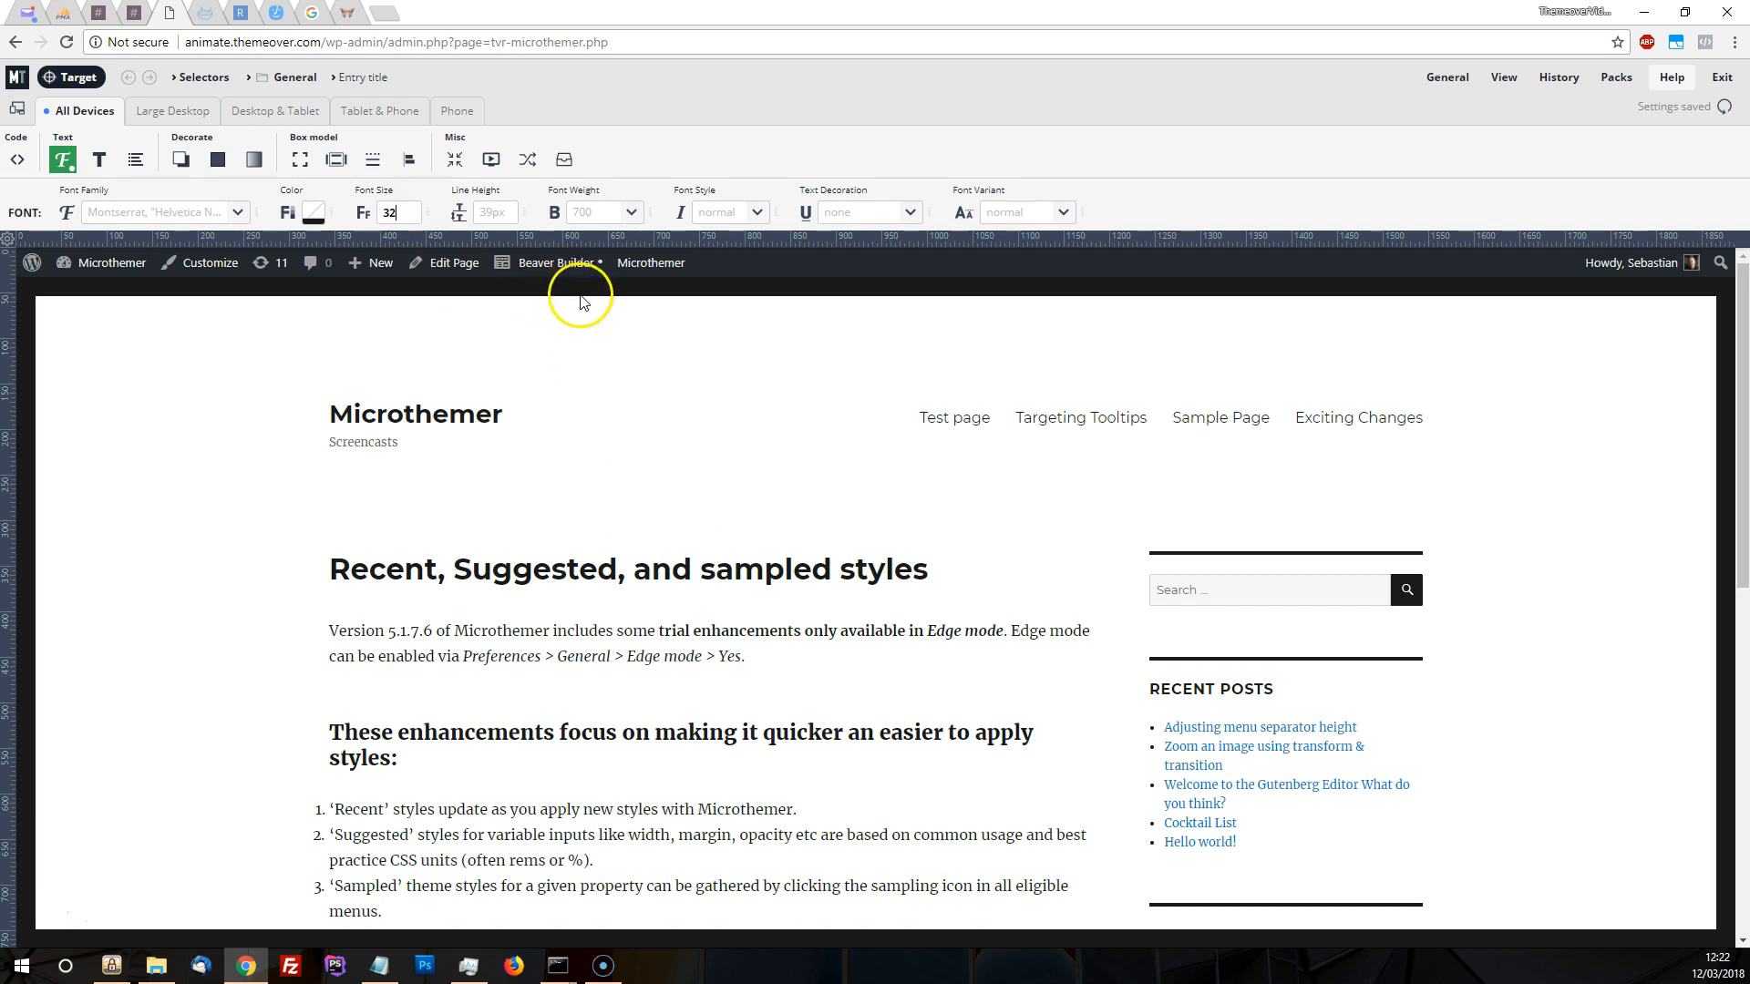
left_click(757, 214)
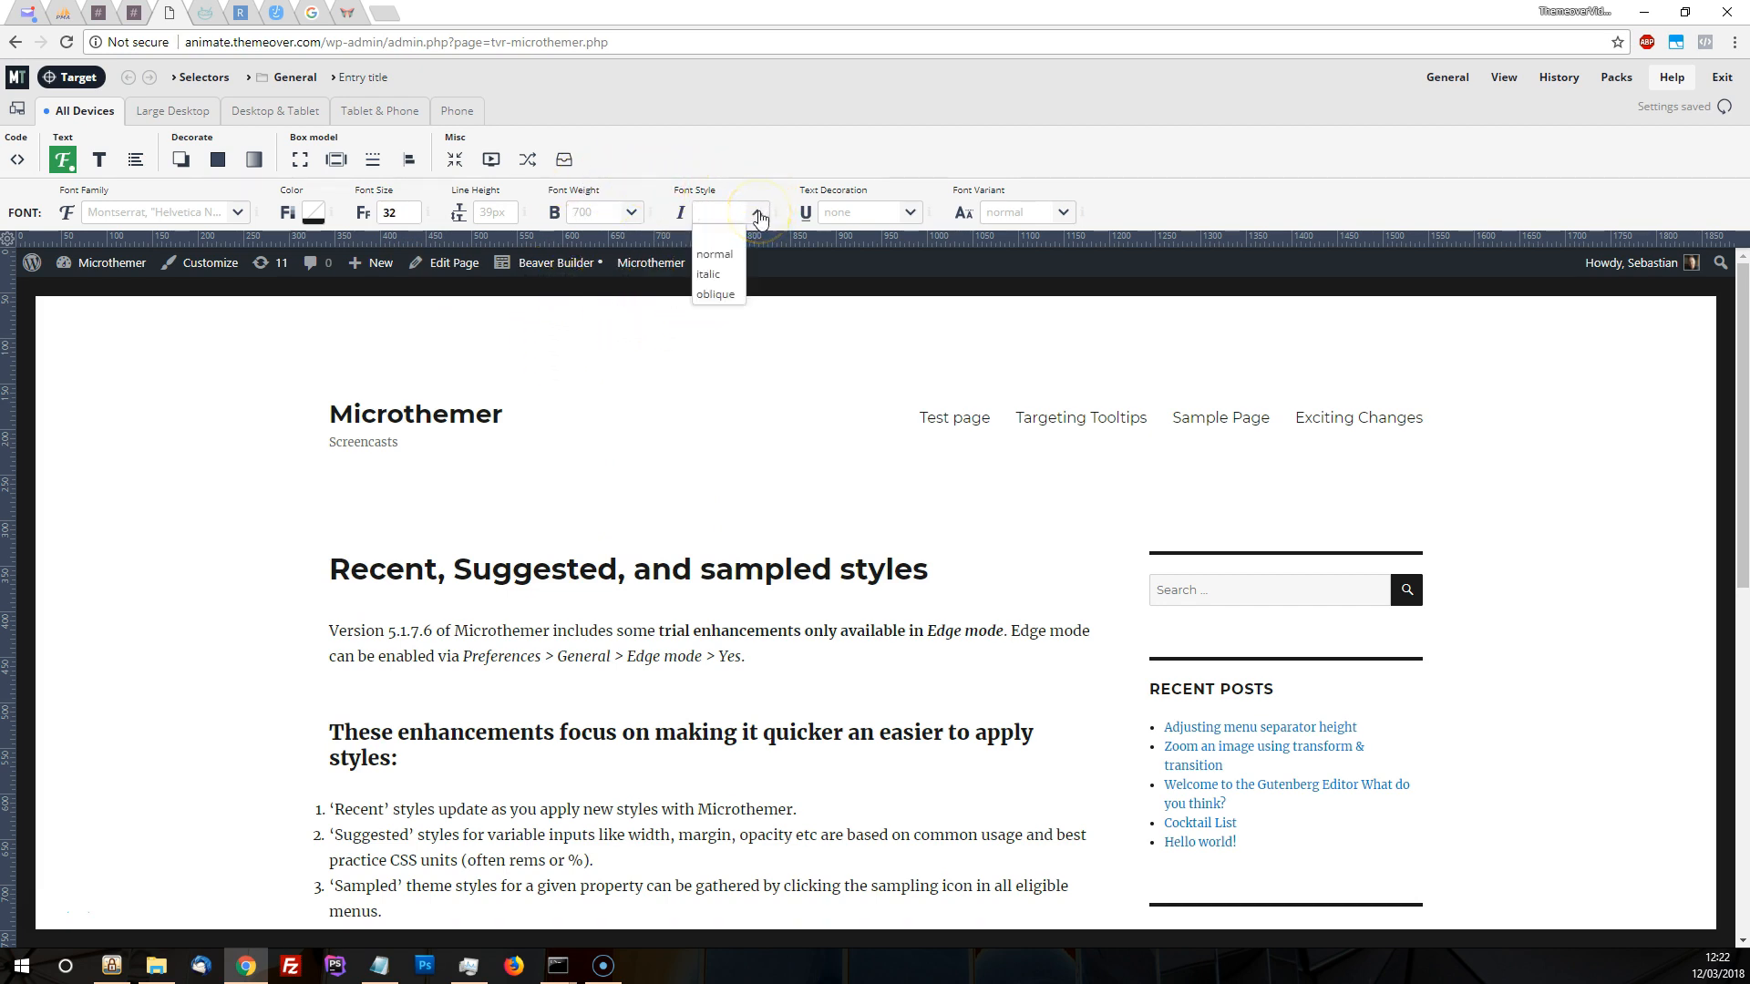
left_click(764, 156)
Enable edge mode in the general preferences and save the preferences
mouse_move(1436, 87)
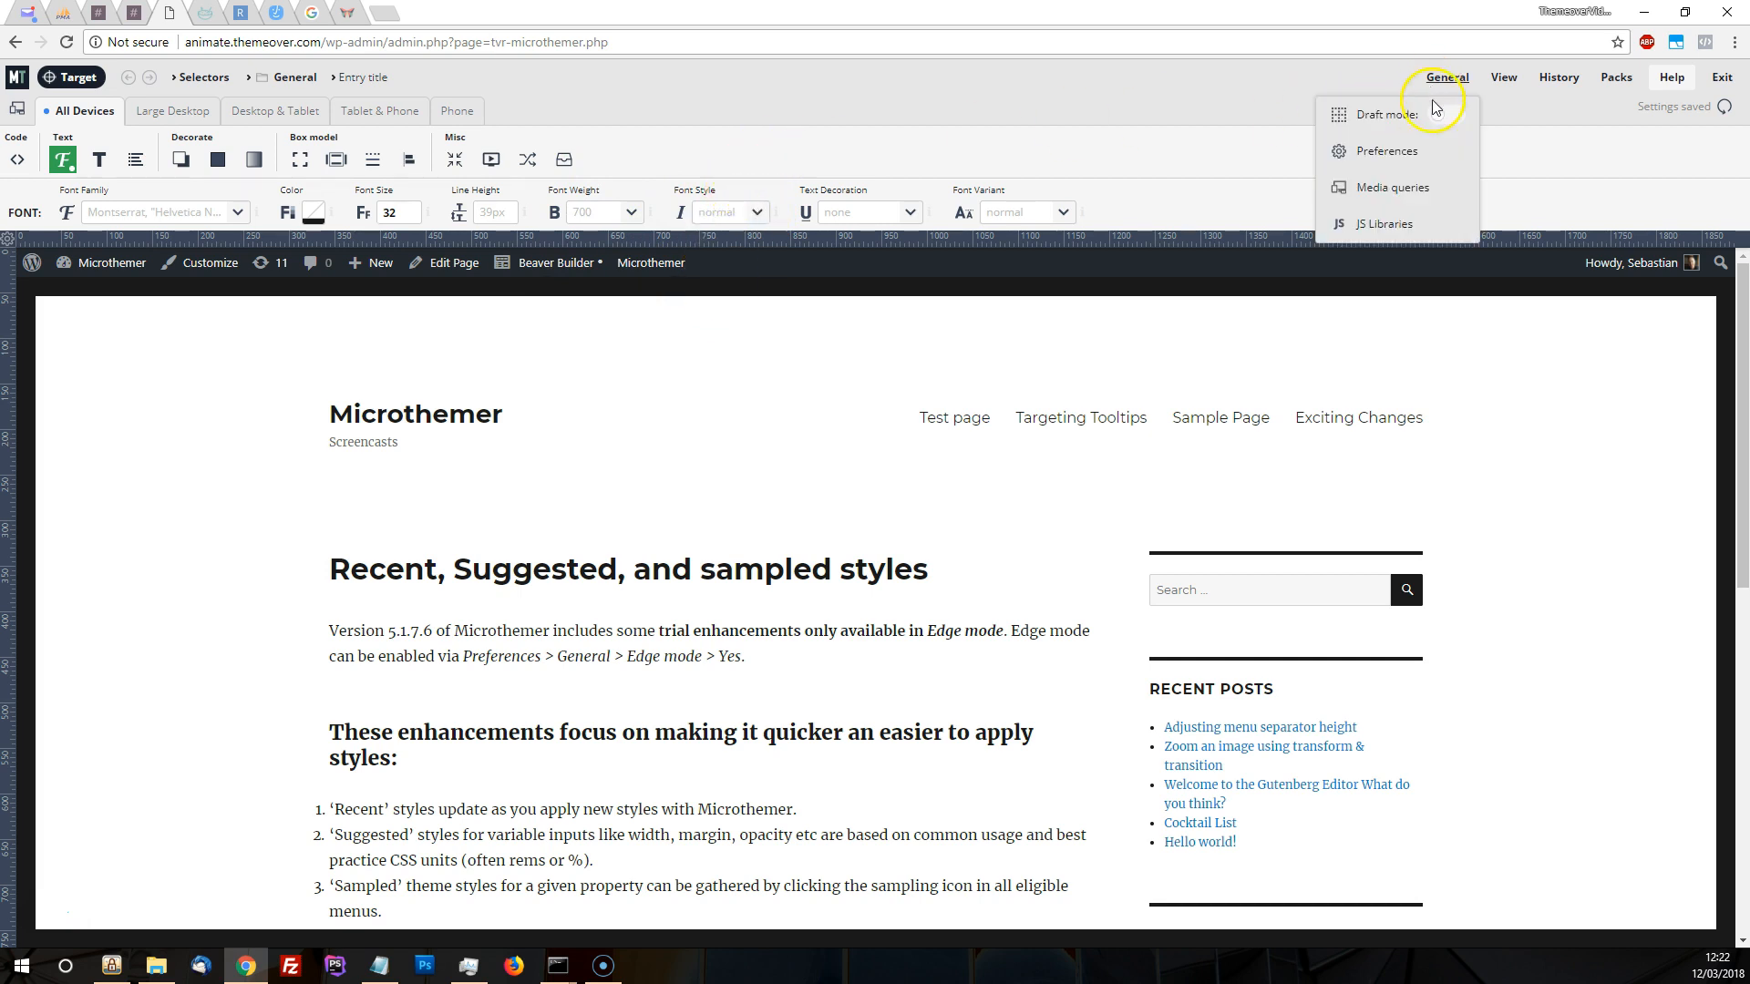
left_click(1408, 146)
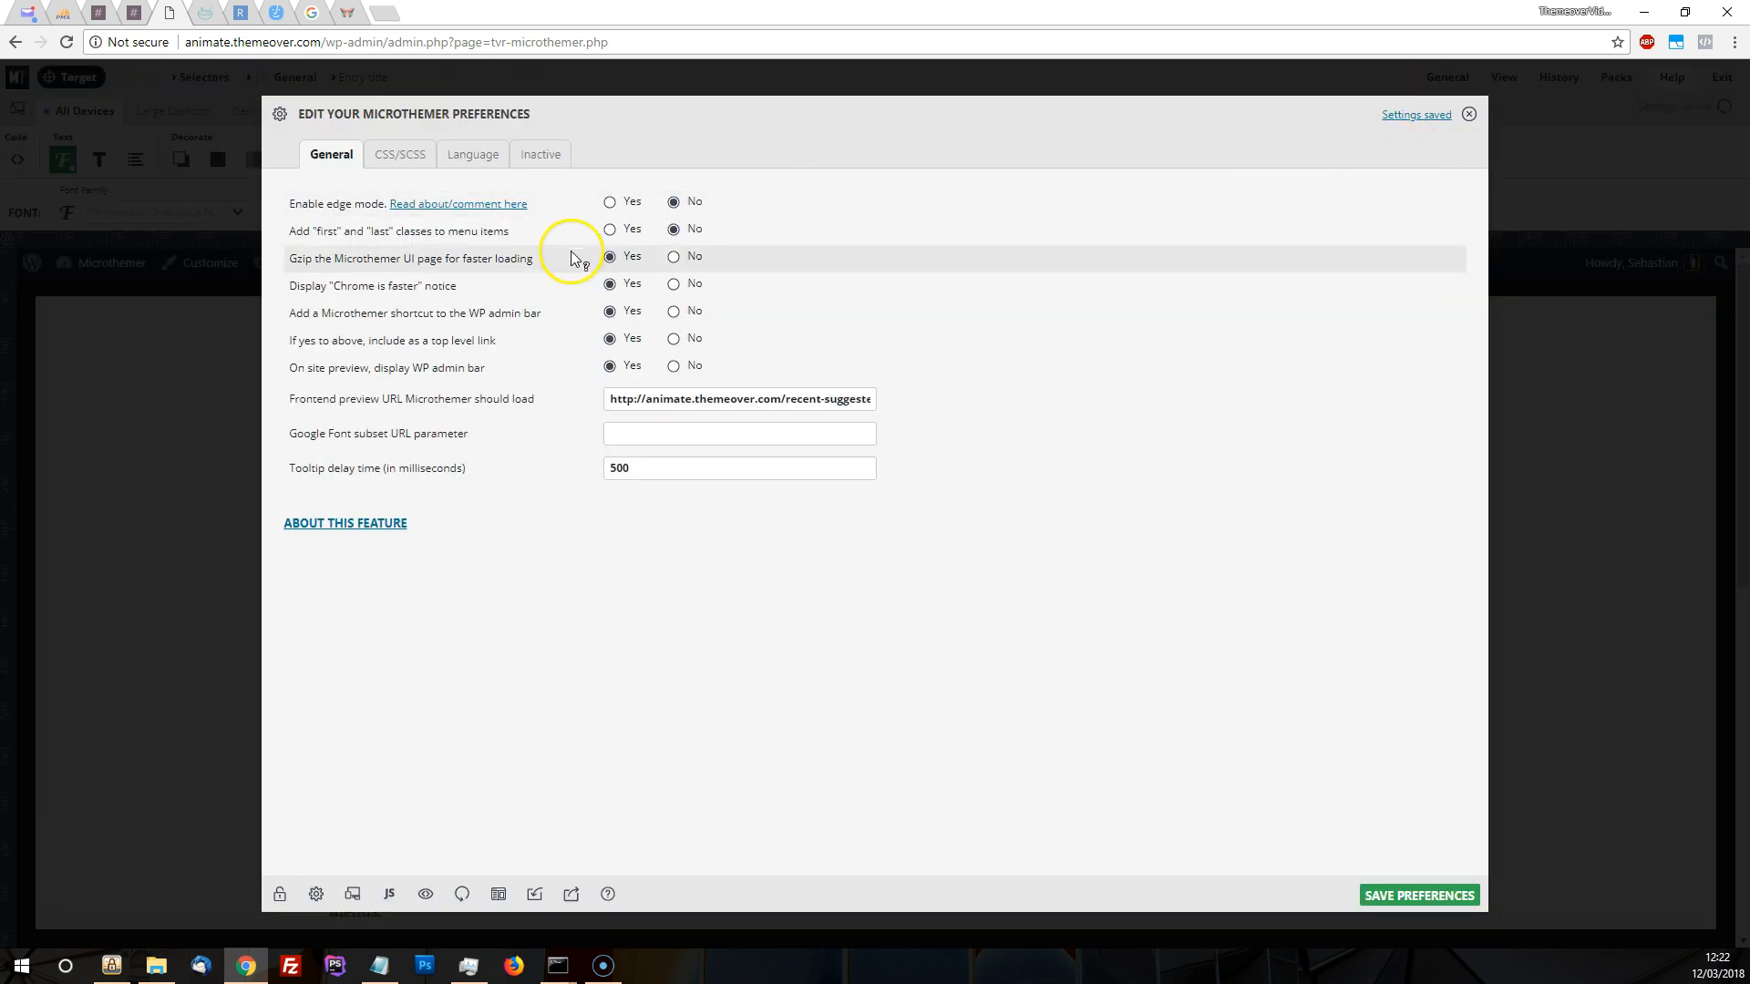
left_click(608, 205)
left_click(1386, 894)
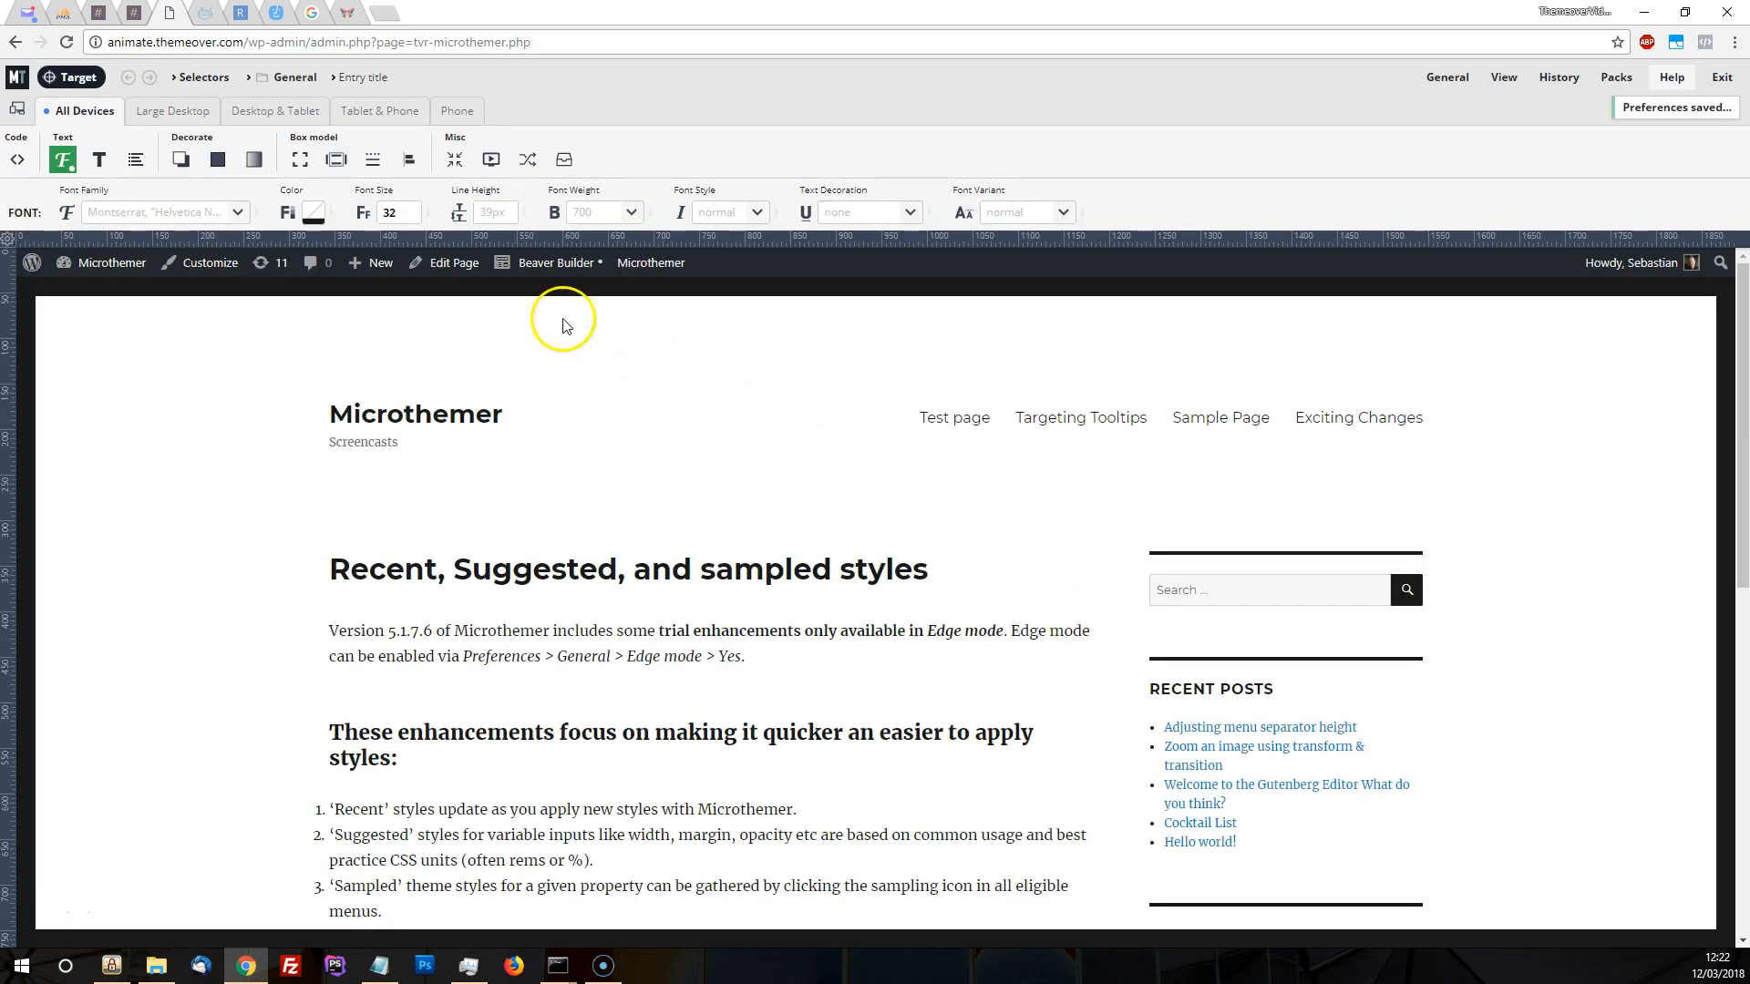
Set the entry title's font size to 34
left_click(408, 213)
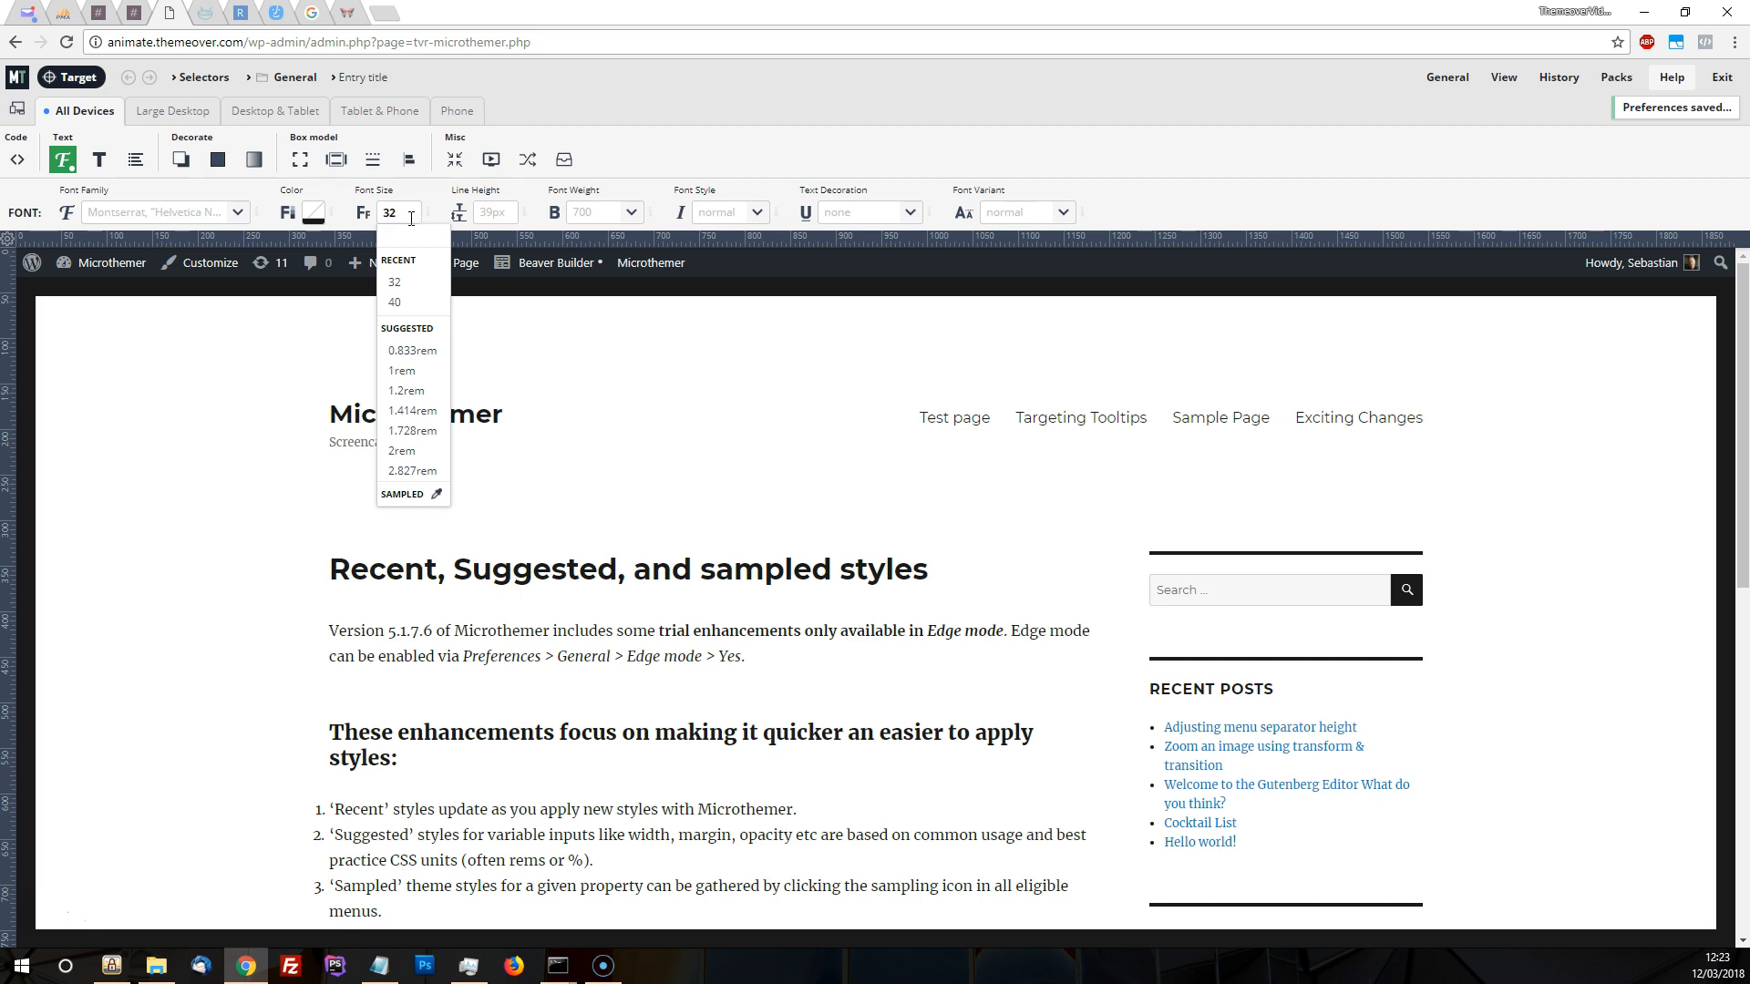
left_click_drag(408, 214, 378, 215)
type("34")
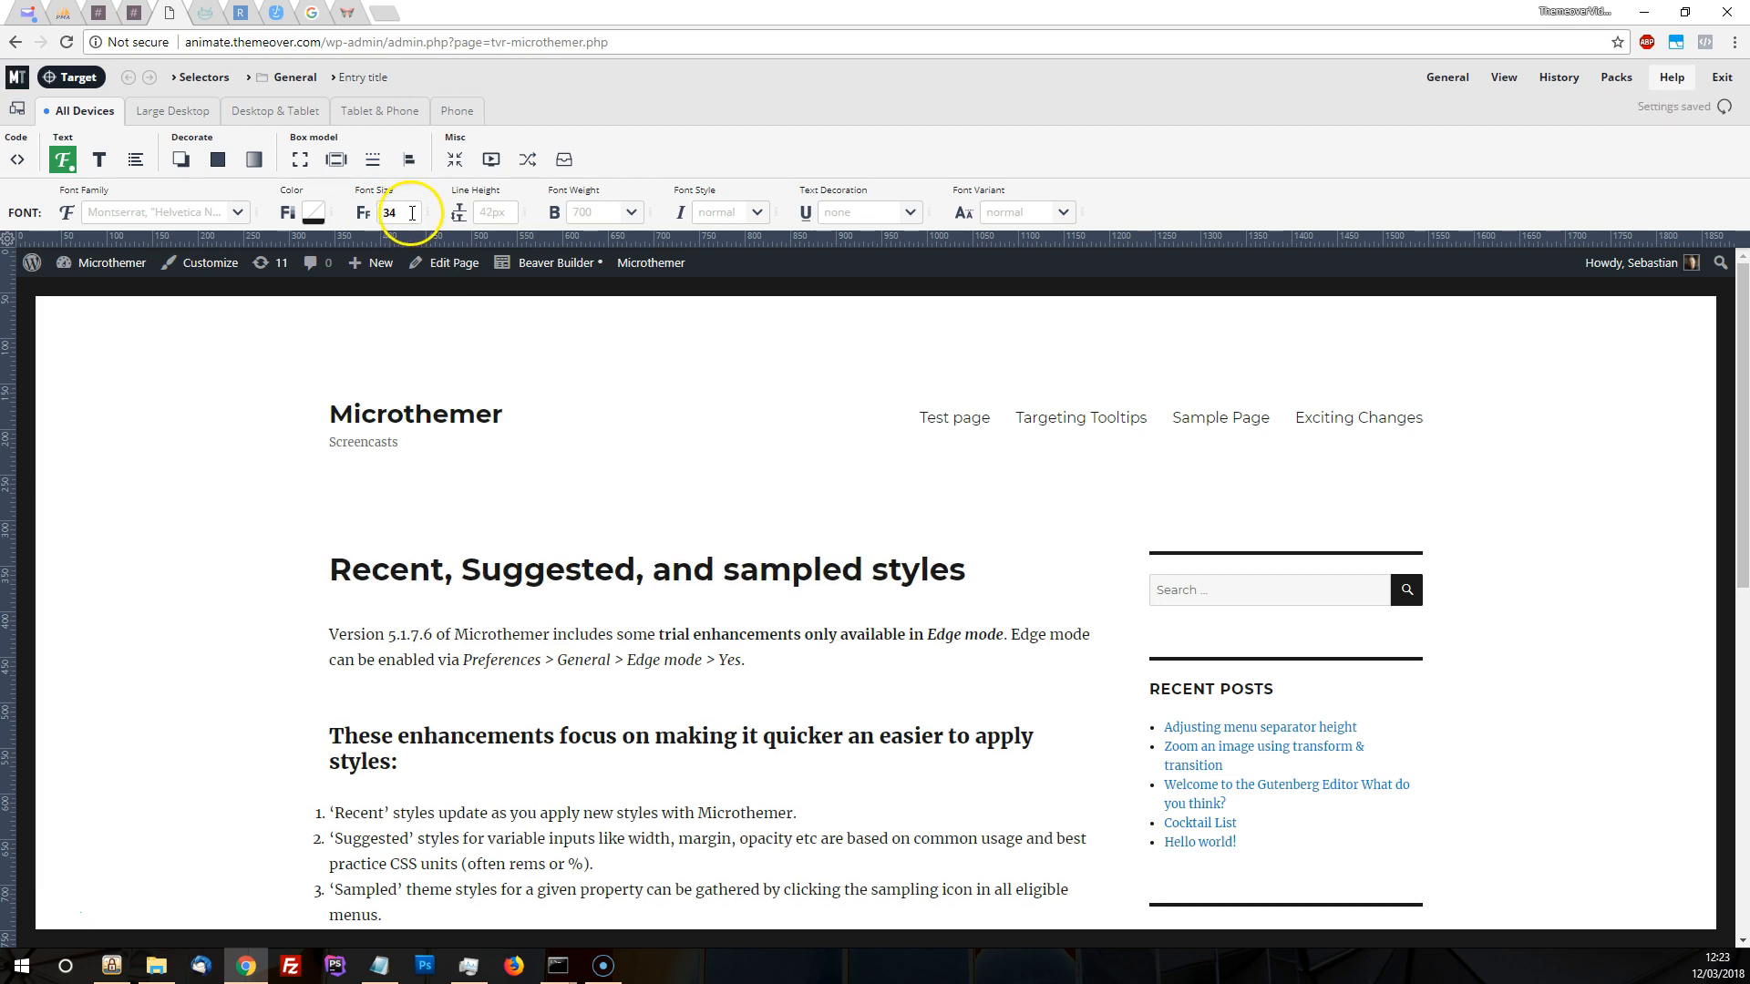
Try the suggested font sizes 1.2rem, 1.728rem, 2rem and 2.827rem on the entry title one after another
left_click(407, 211)
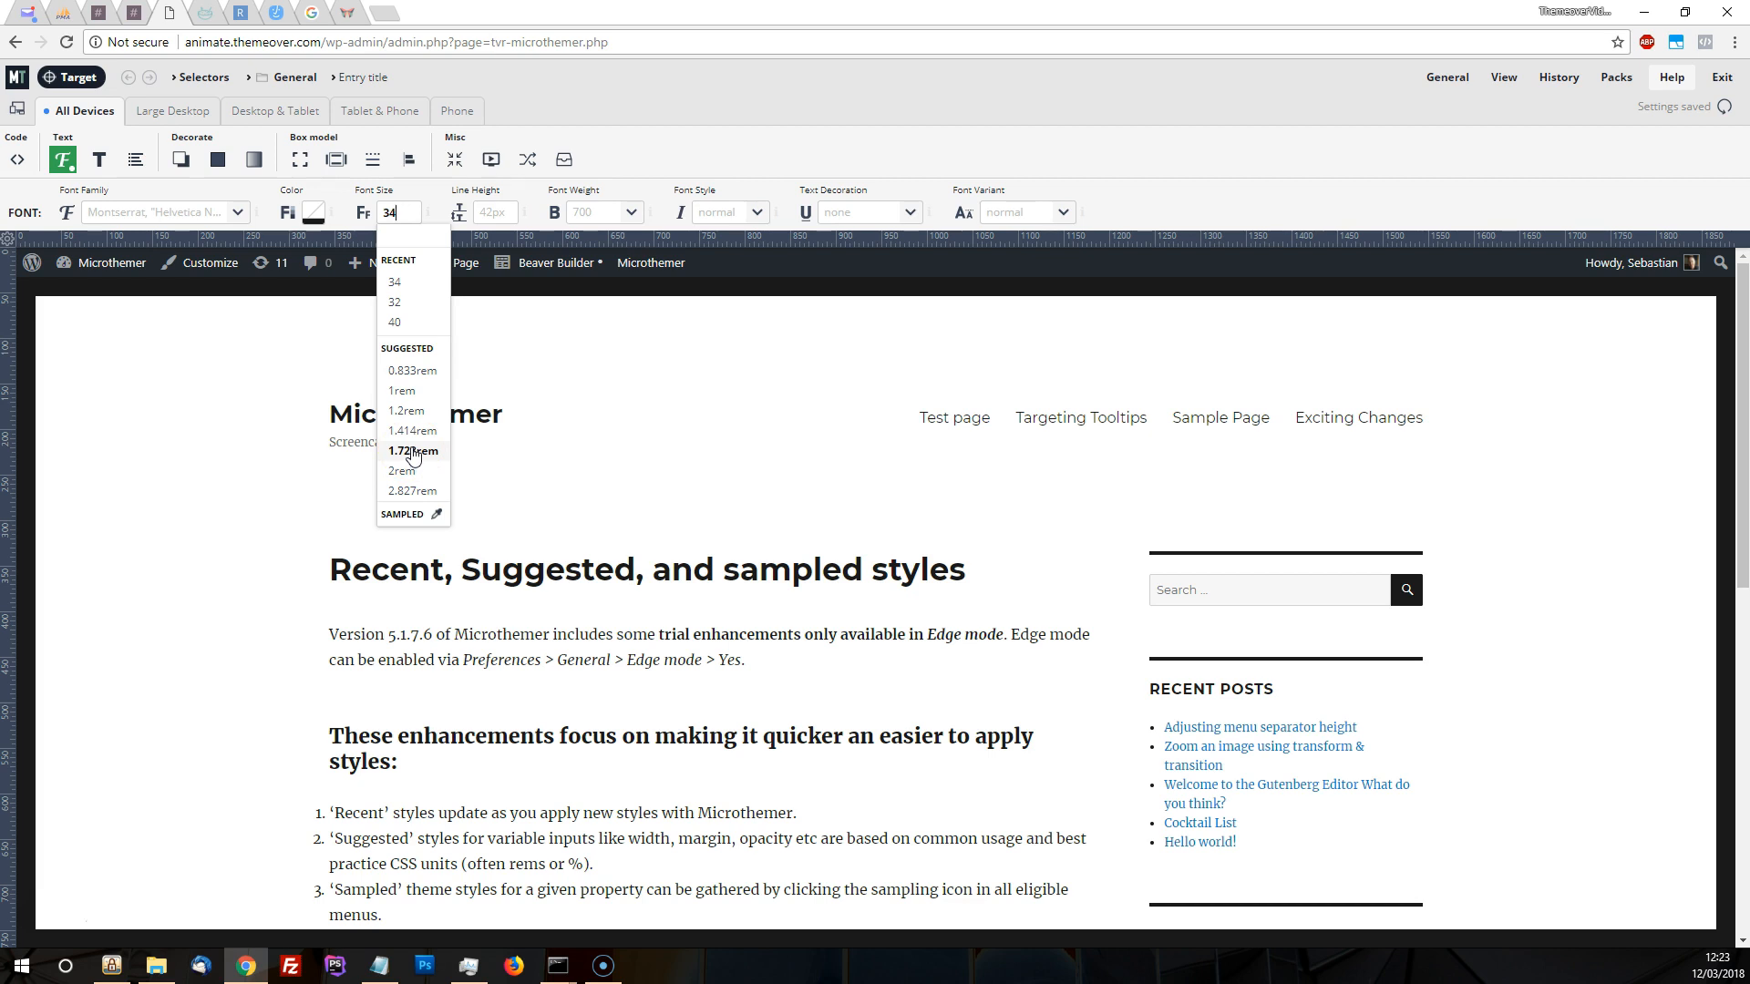
left_click(412, 412)
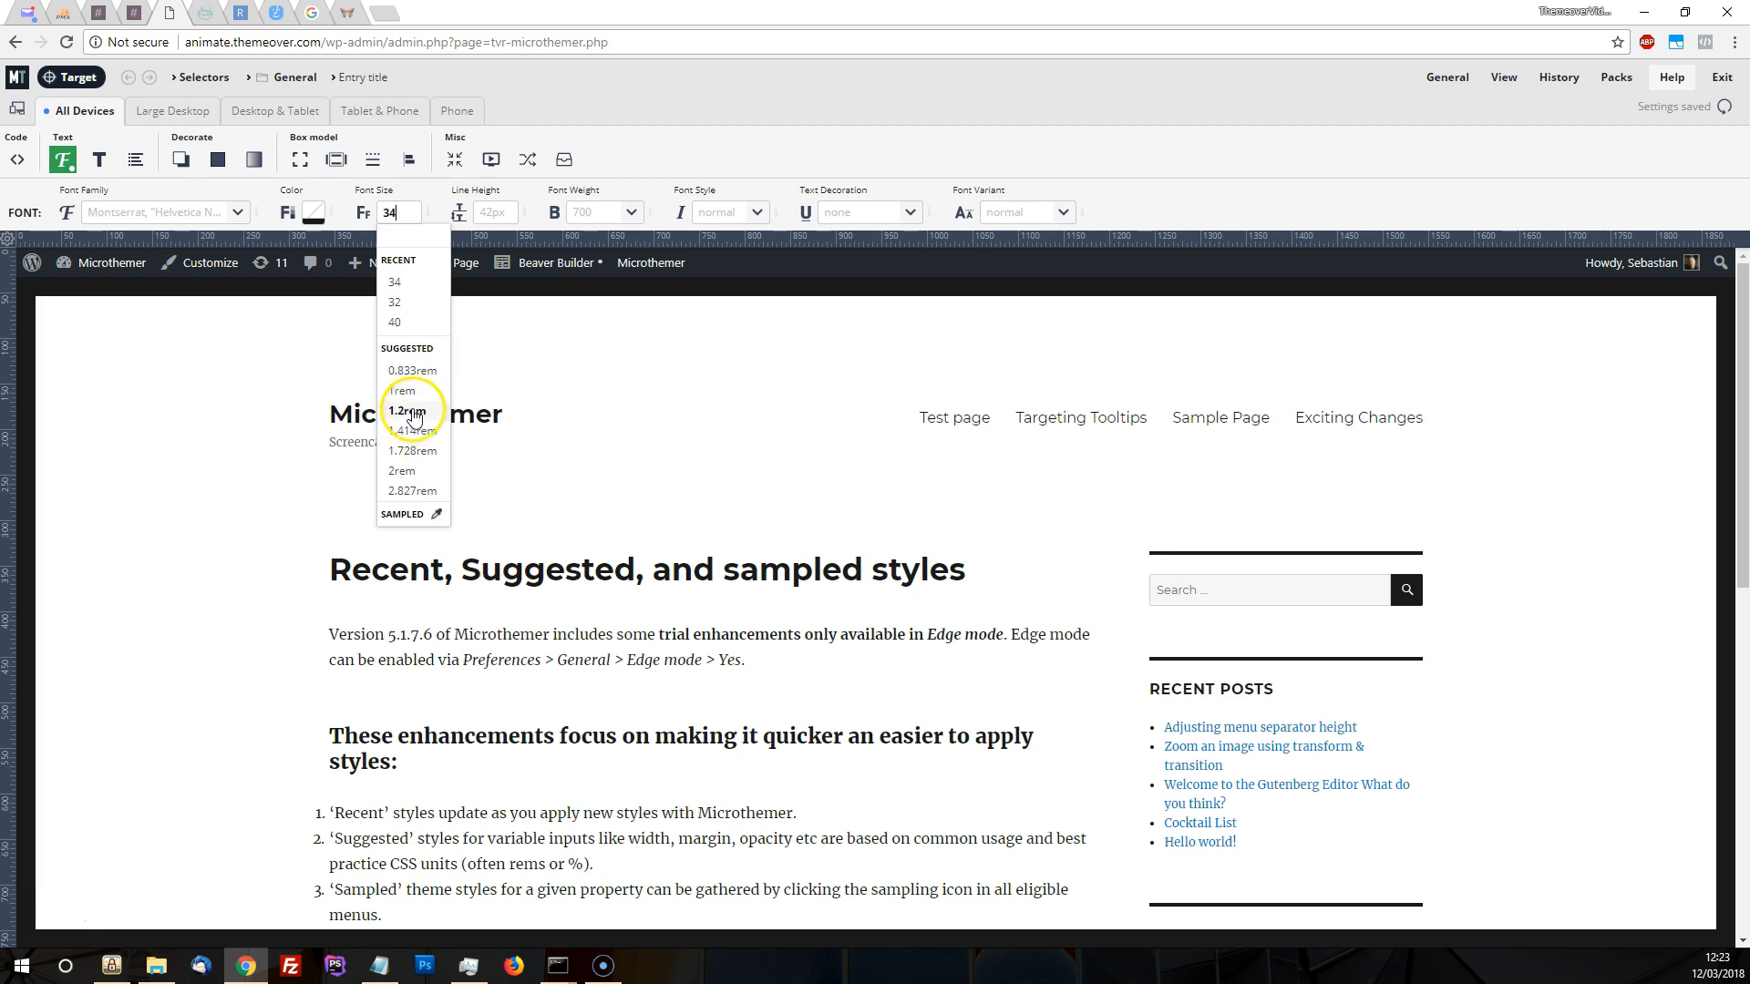
left_click(410, 215)
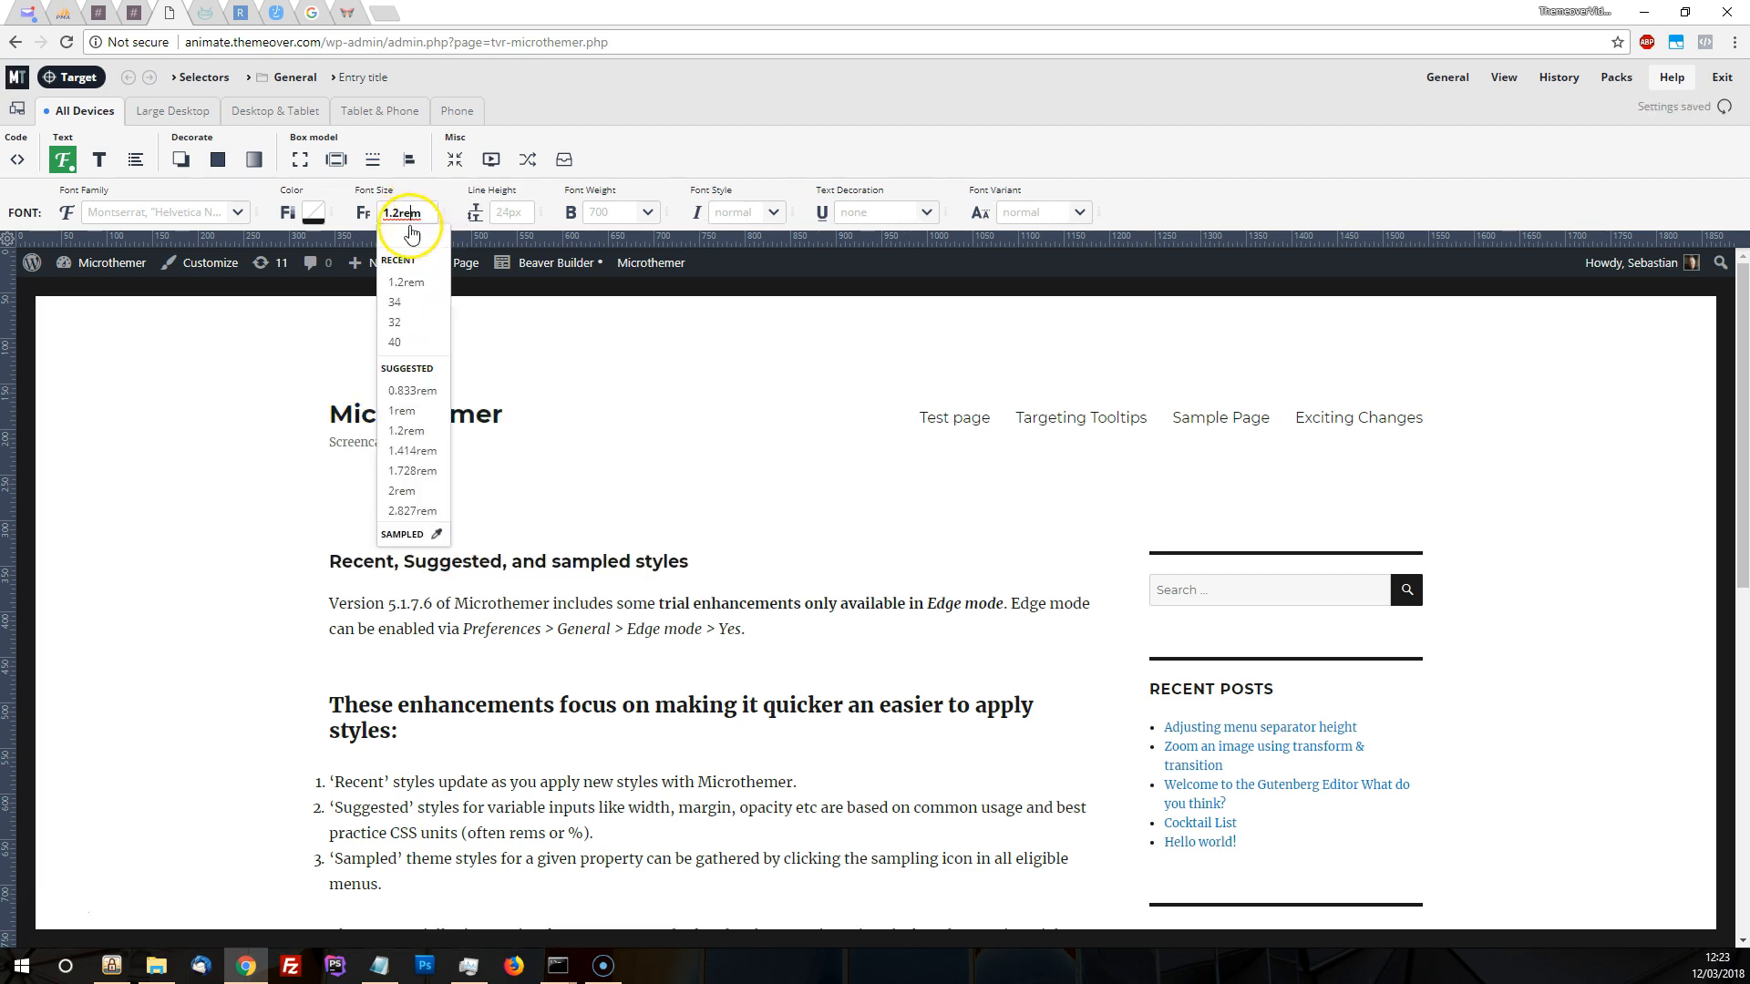
left_click(423, 468)
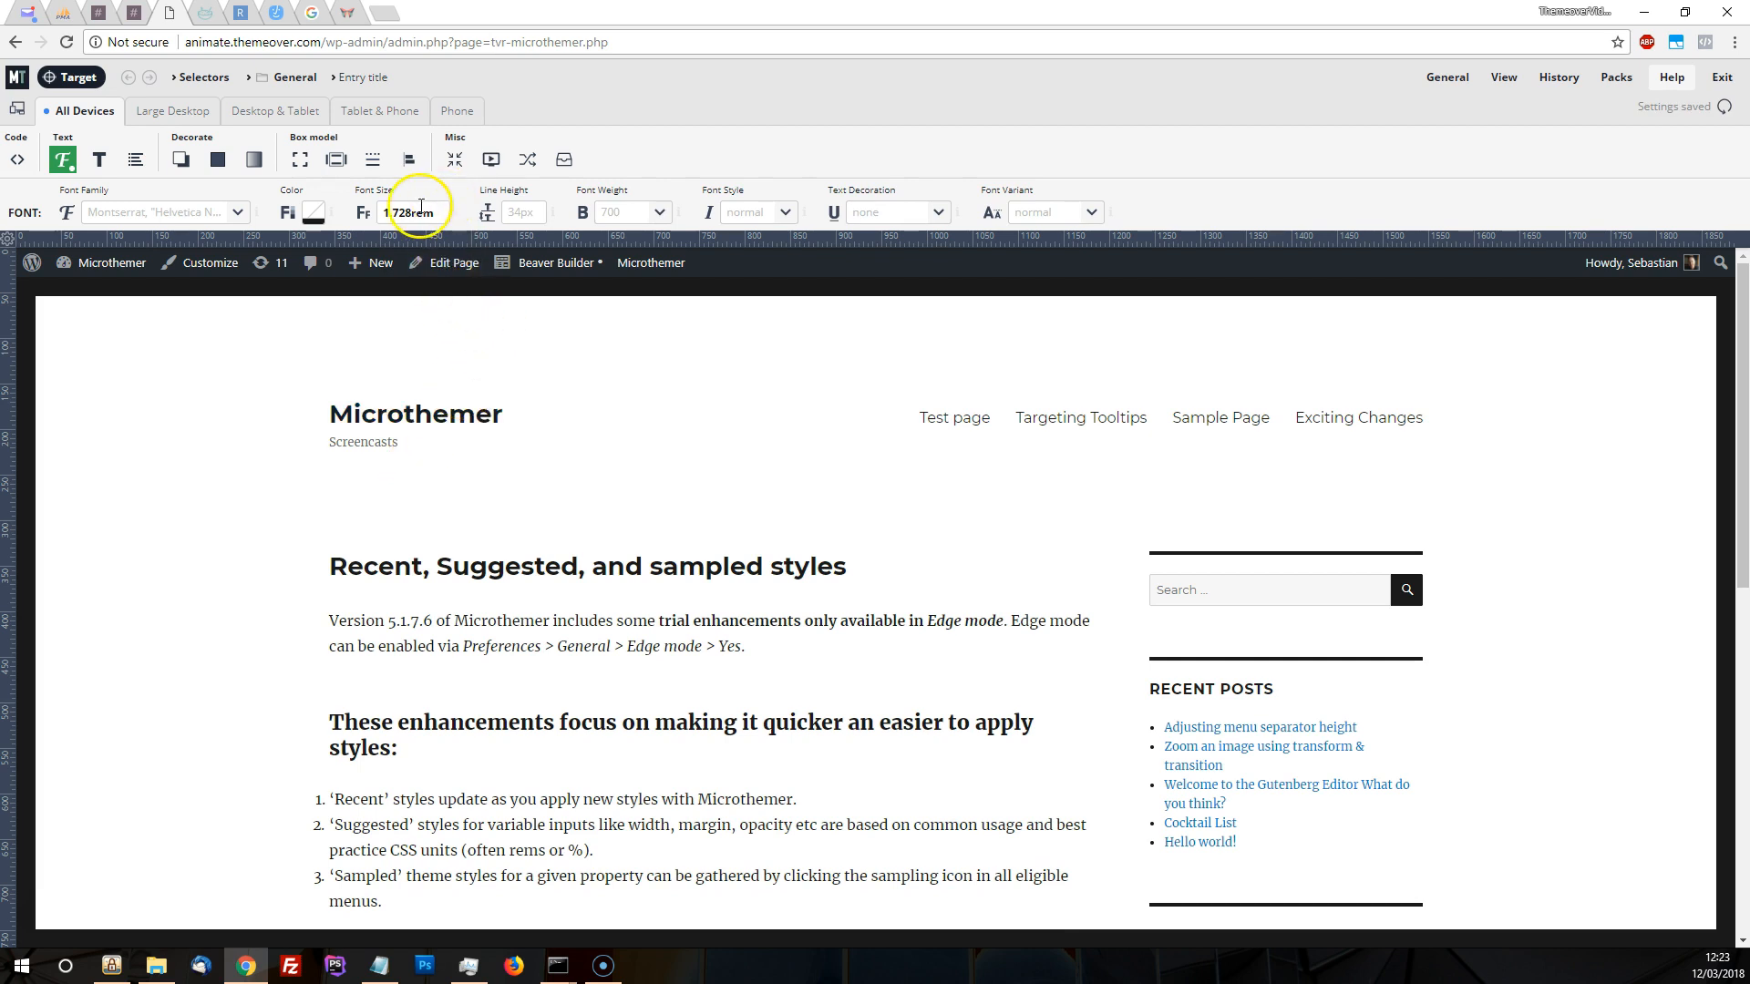
left_click(421, 206)
left_click(412, 509)
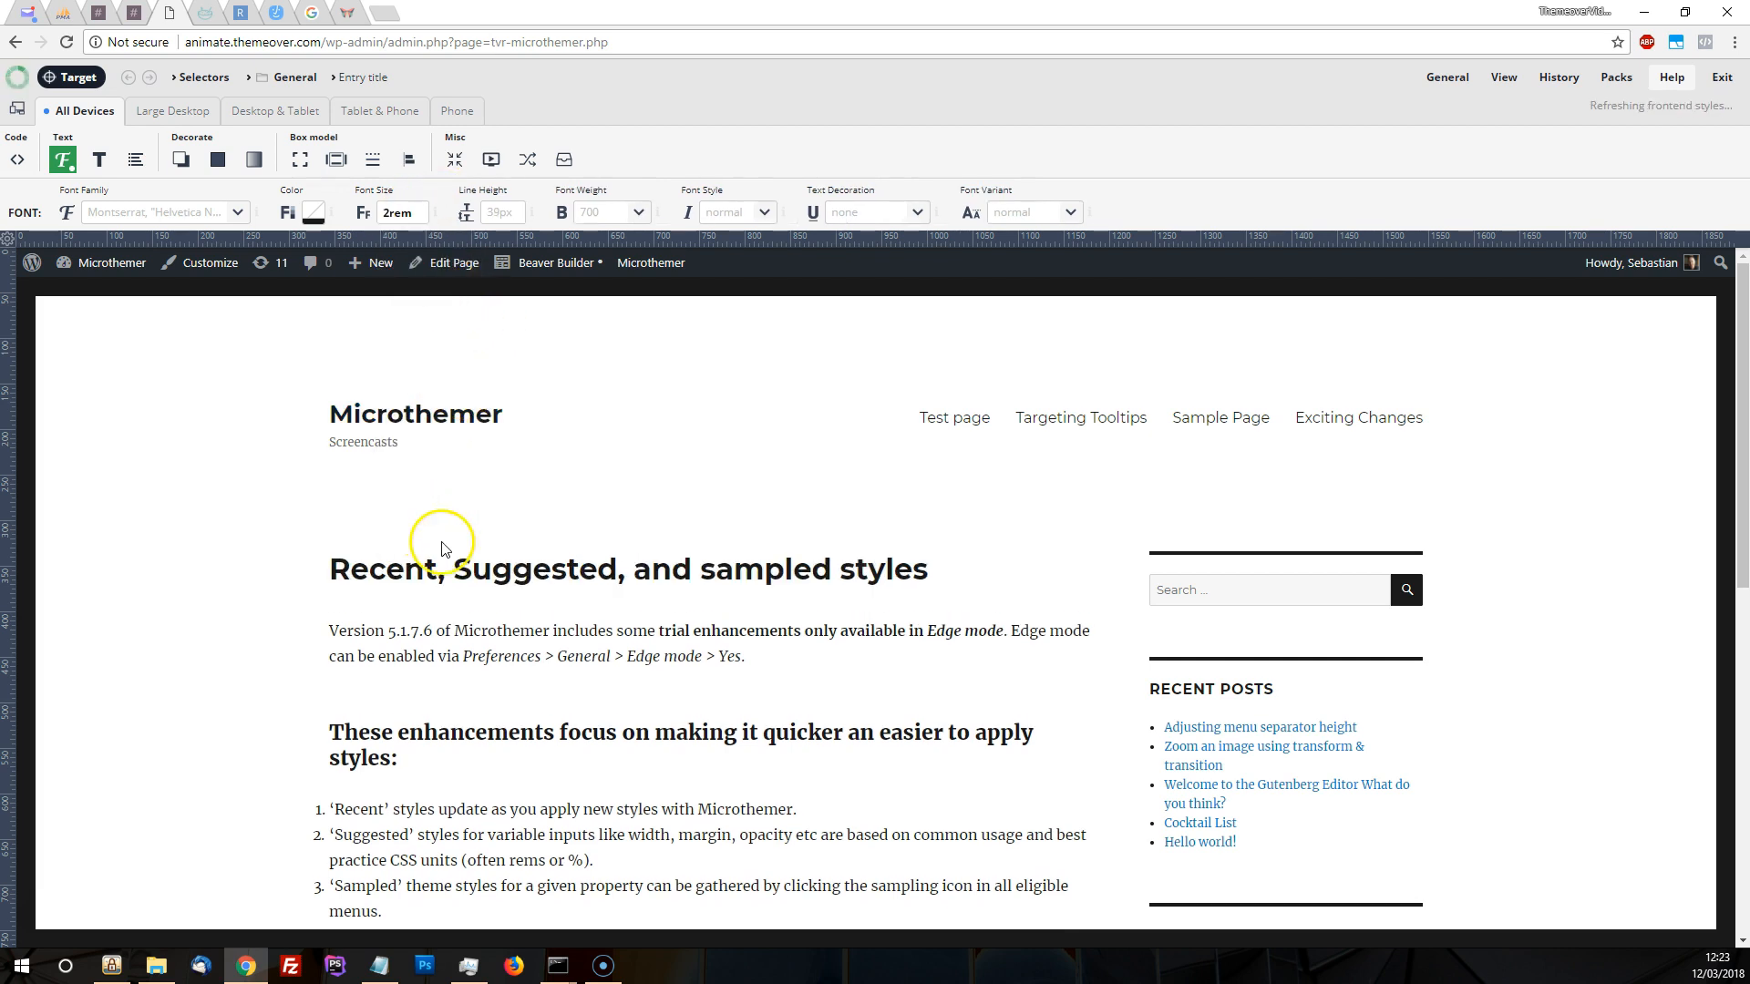
left_click(405, 213)
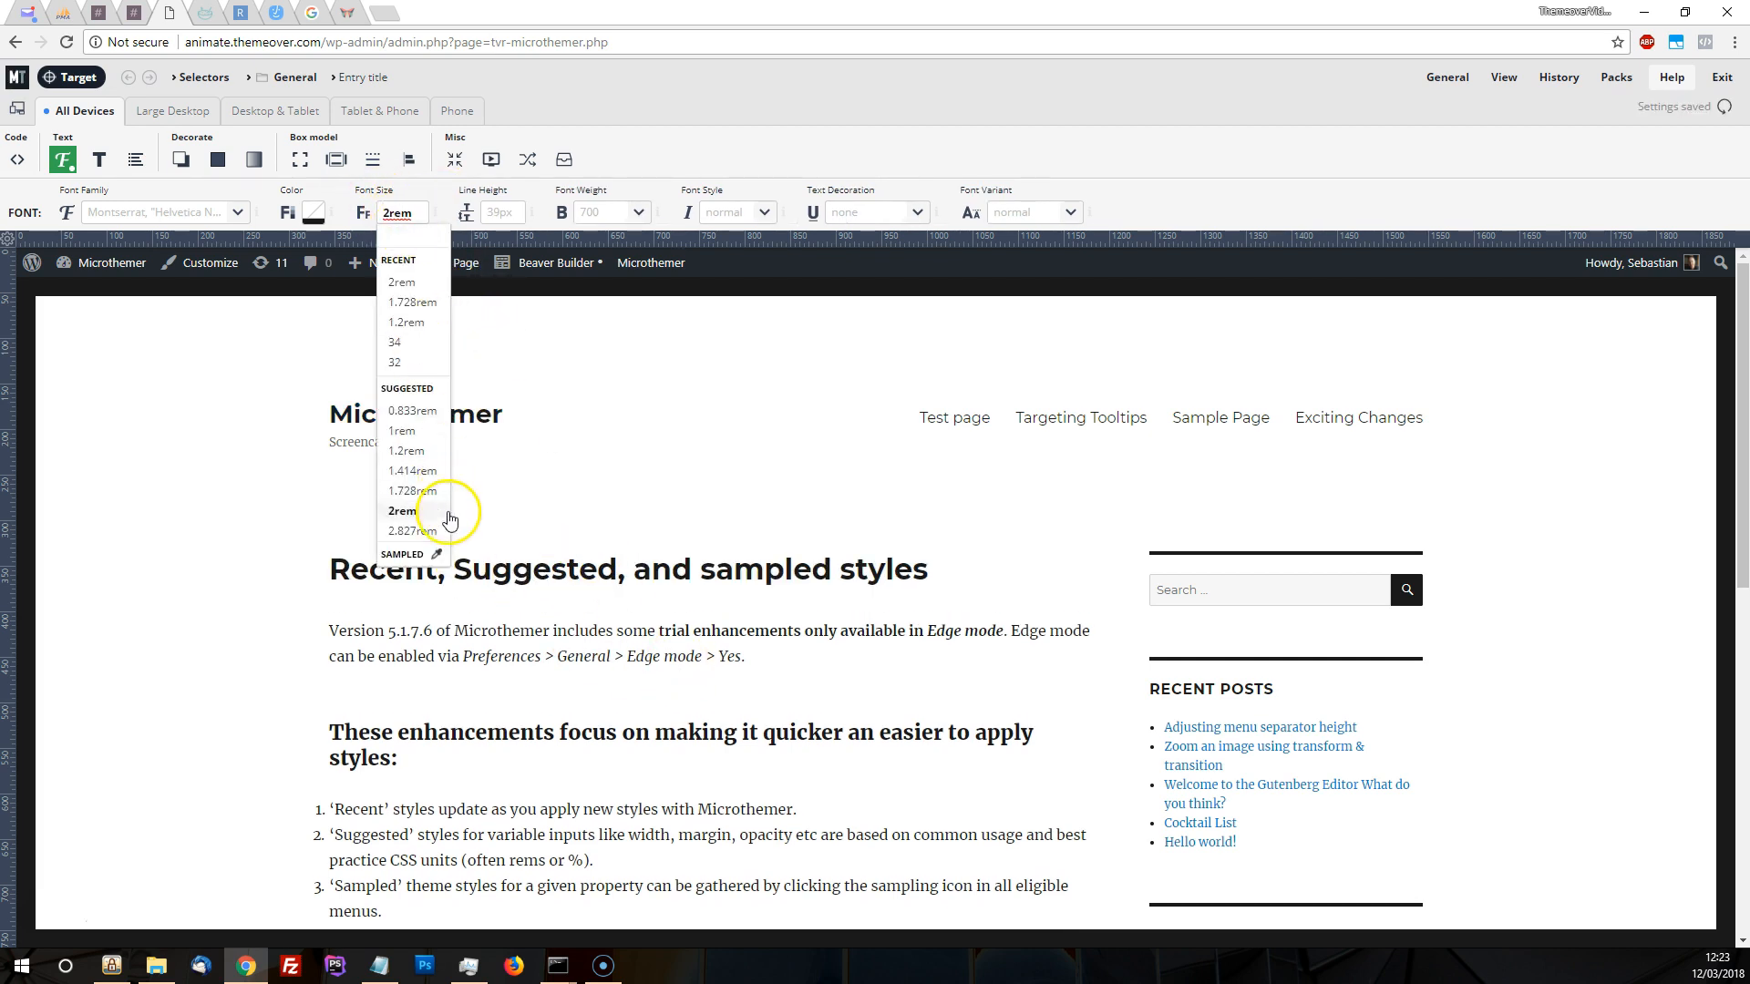
left_click(421, 529)
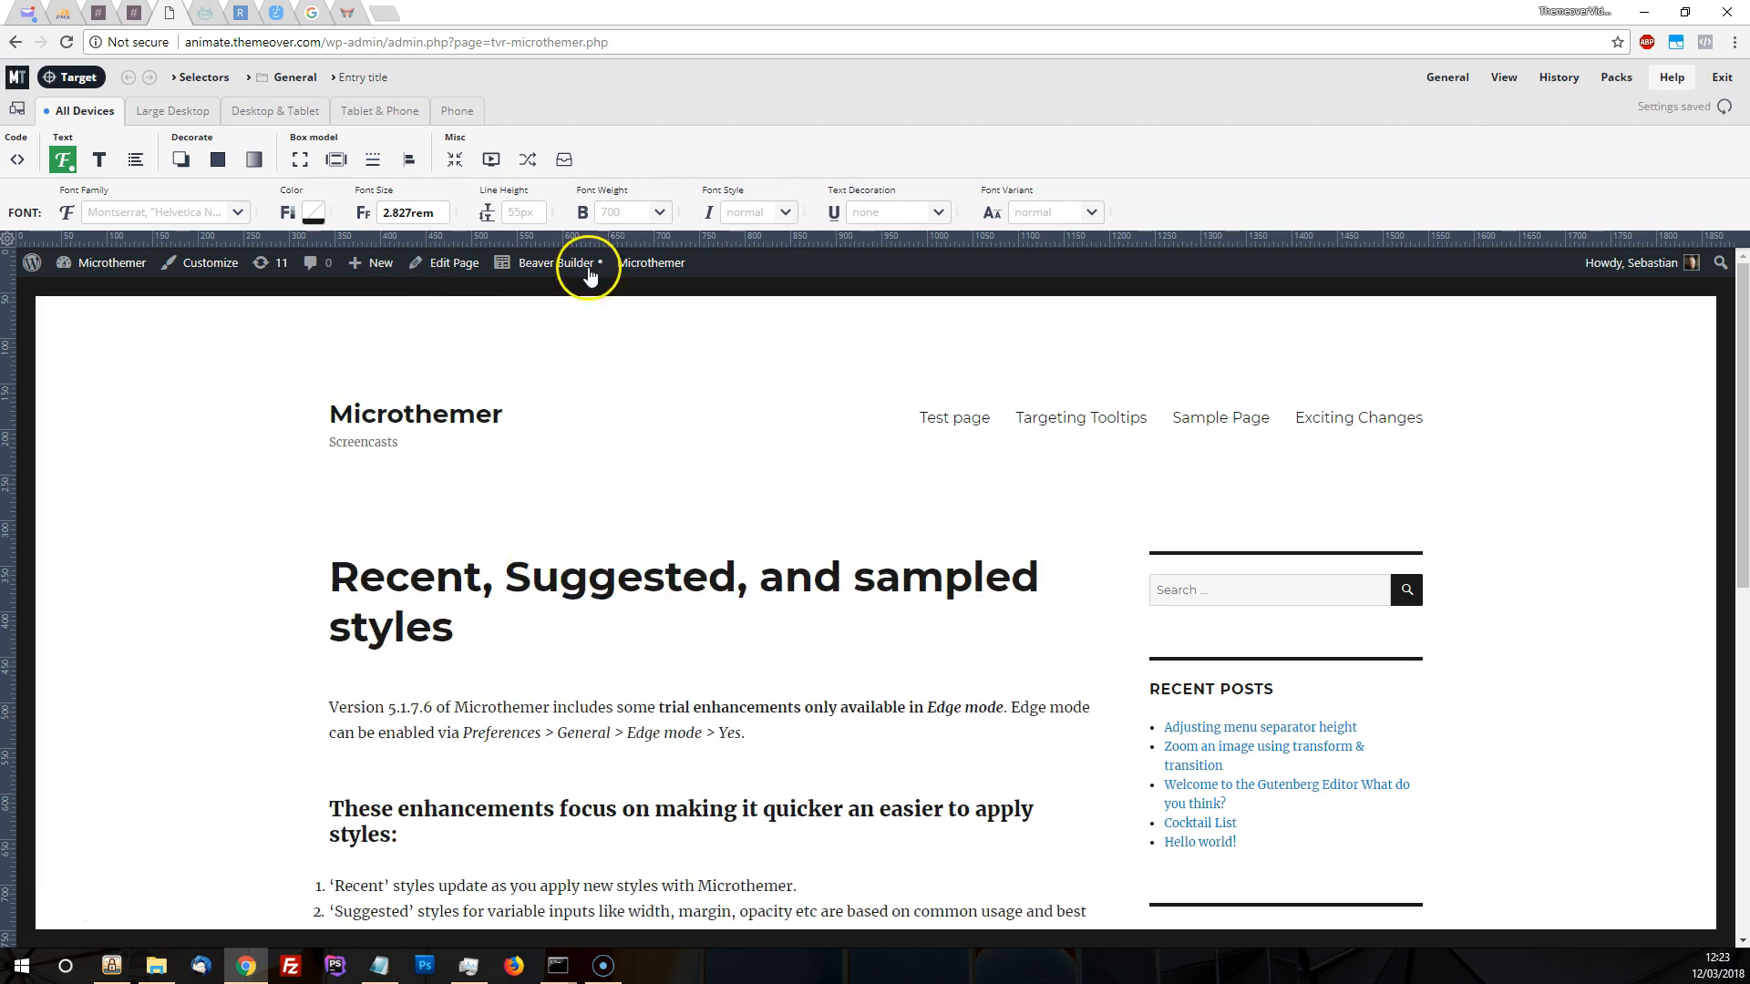
Try the suggested font size 0.833rem on the entry title, ending with the suggested 1rem
left_click(407, 214)
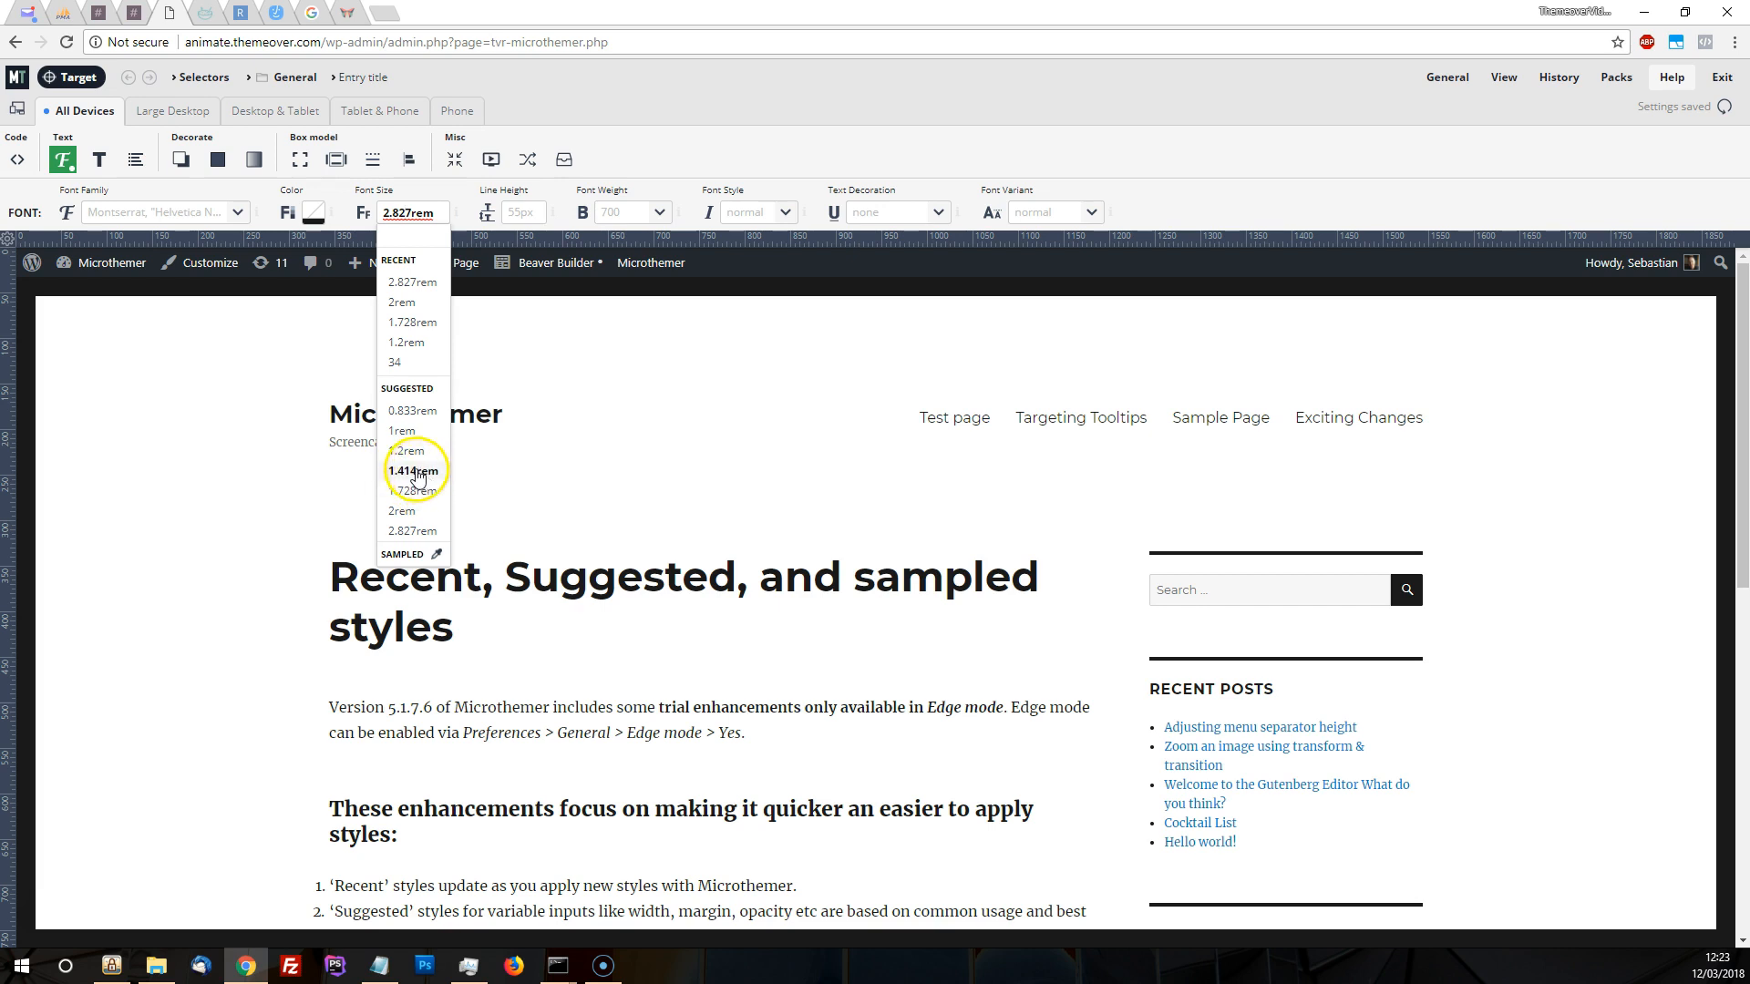
left_click(409, 412)
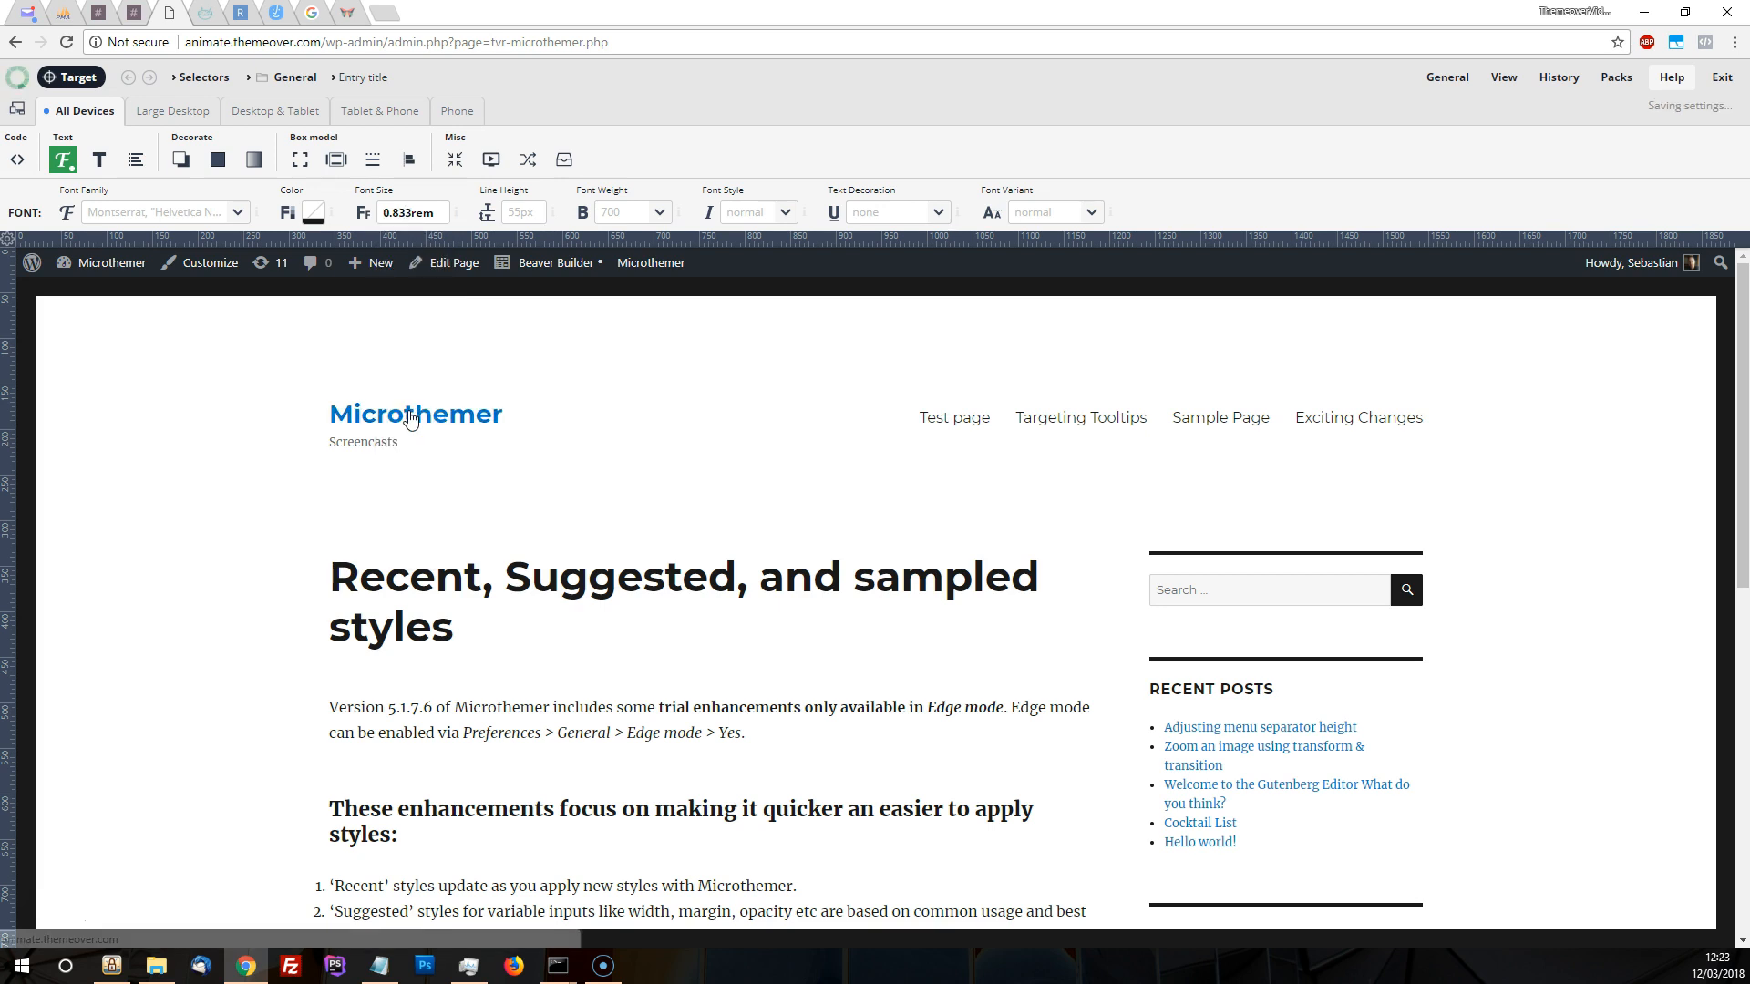
left_click(398, 208)
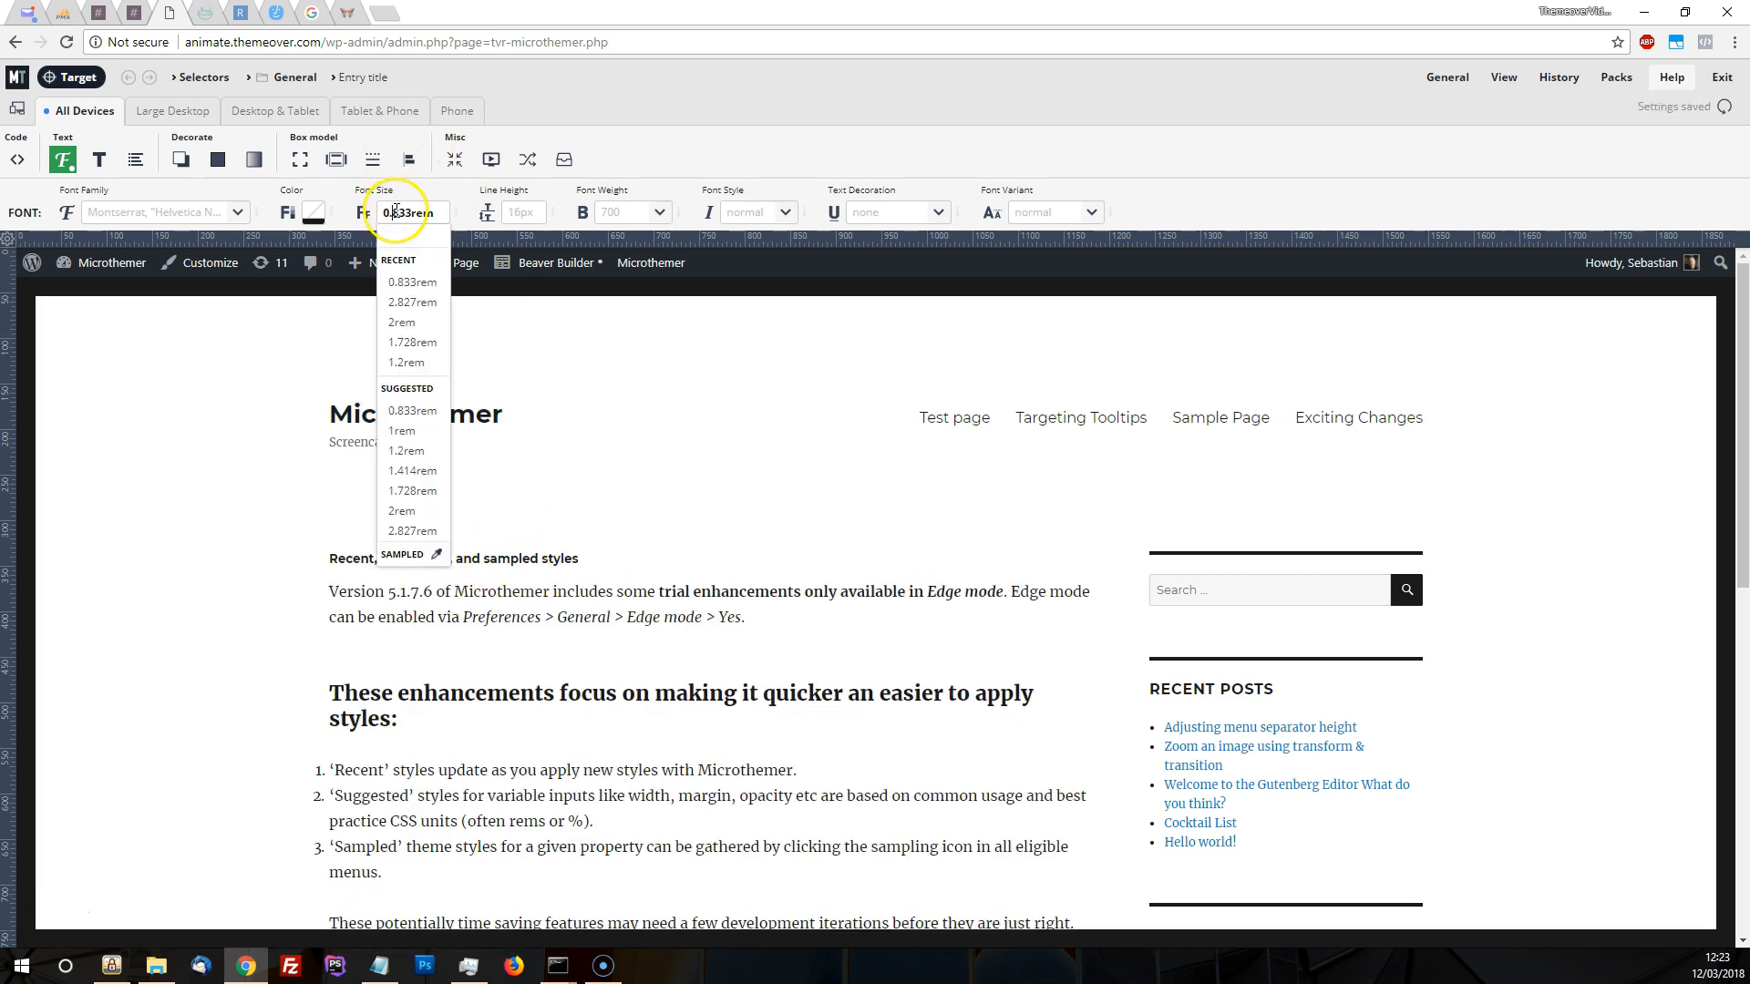
left_click(415, 438)
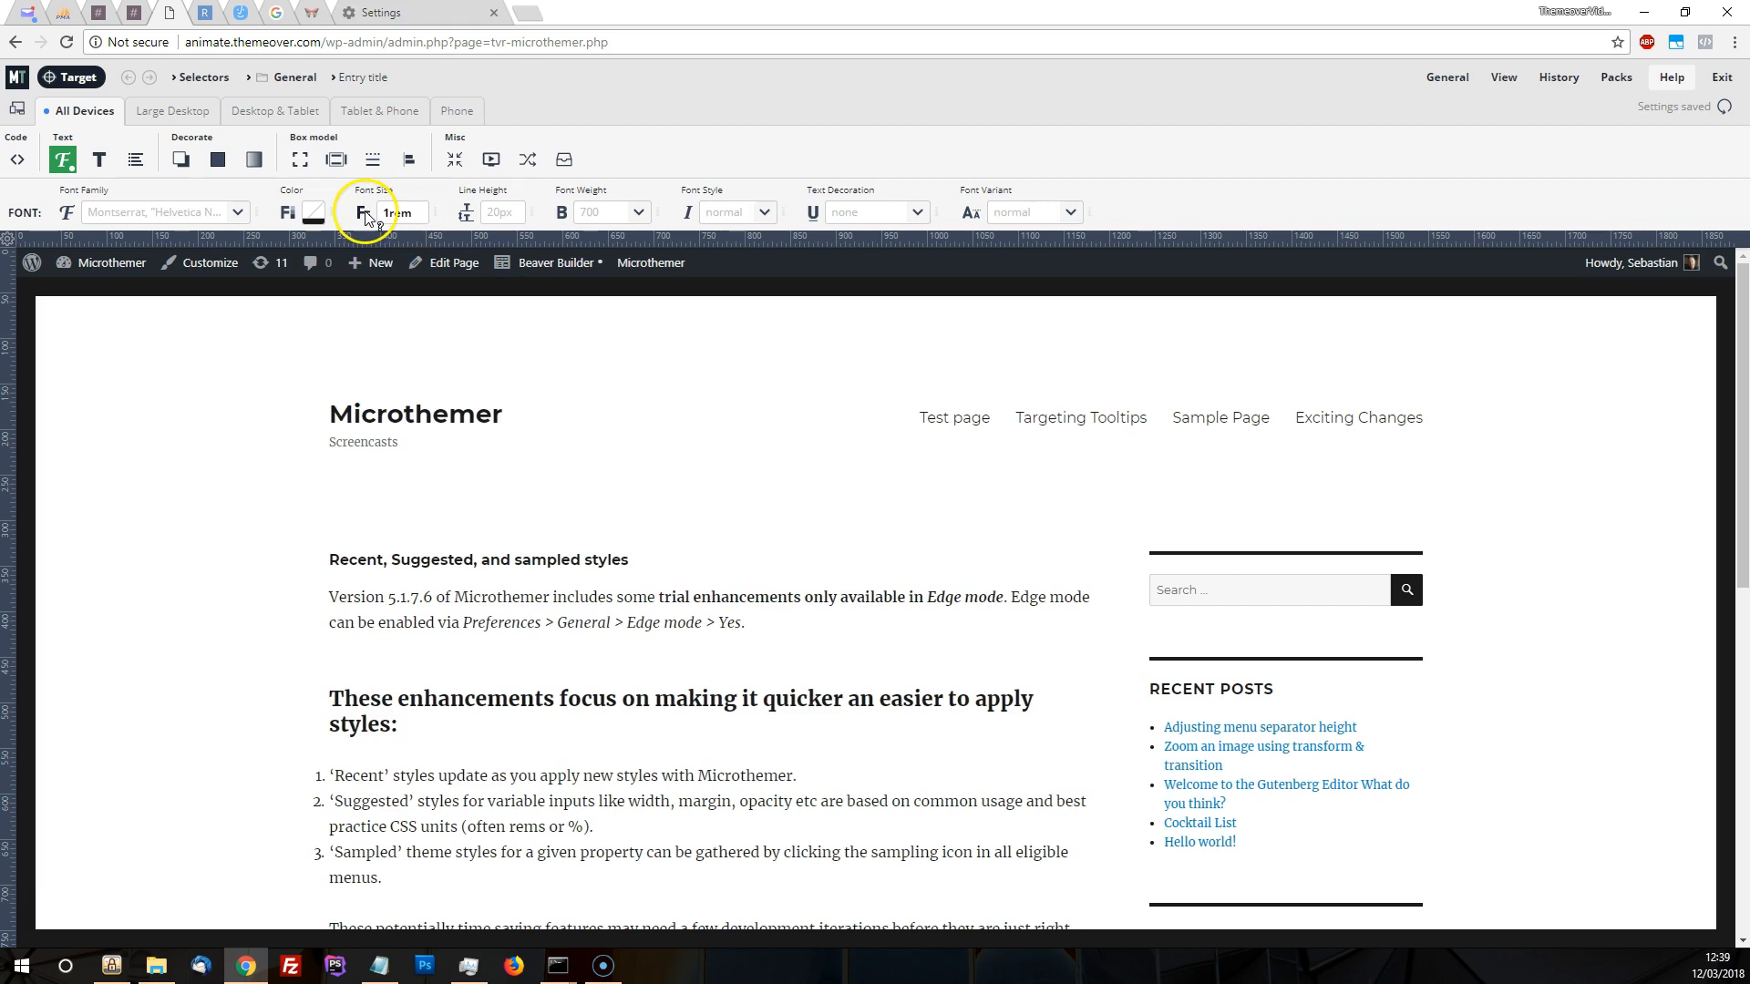
mouse_move(365, 217)
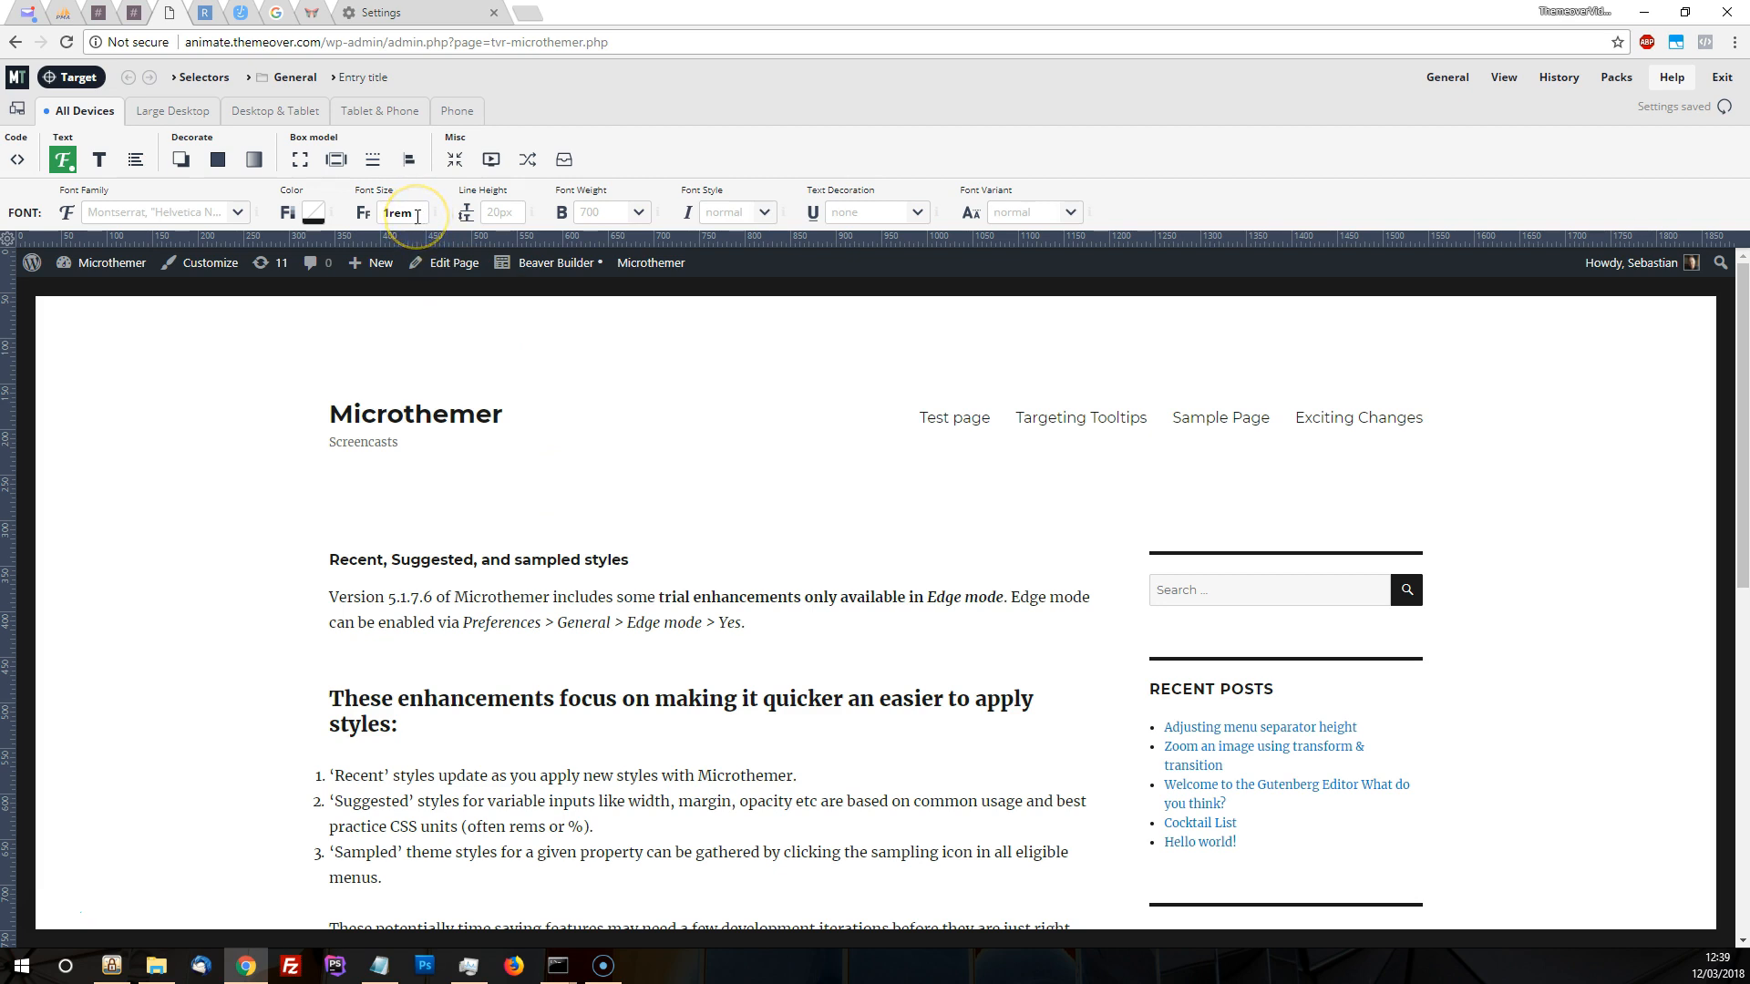
Target the page's root element and create a selector in the General folder with the suggested html targeting code
left_click(71, 77)
left_click(222, 228)
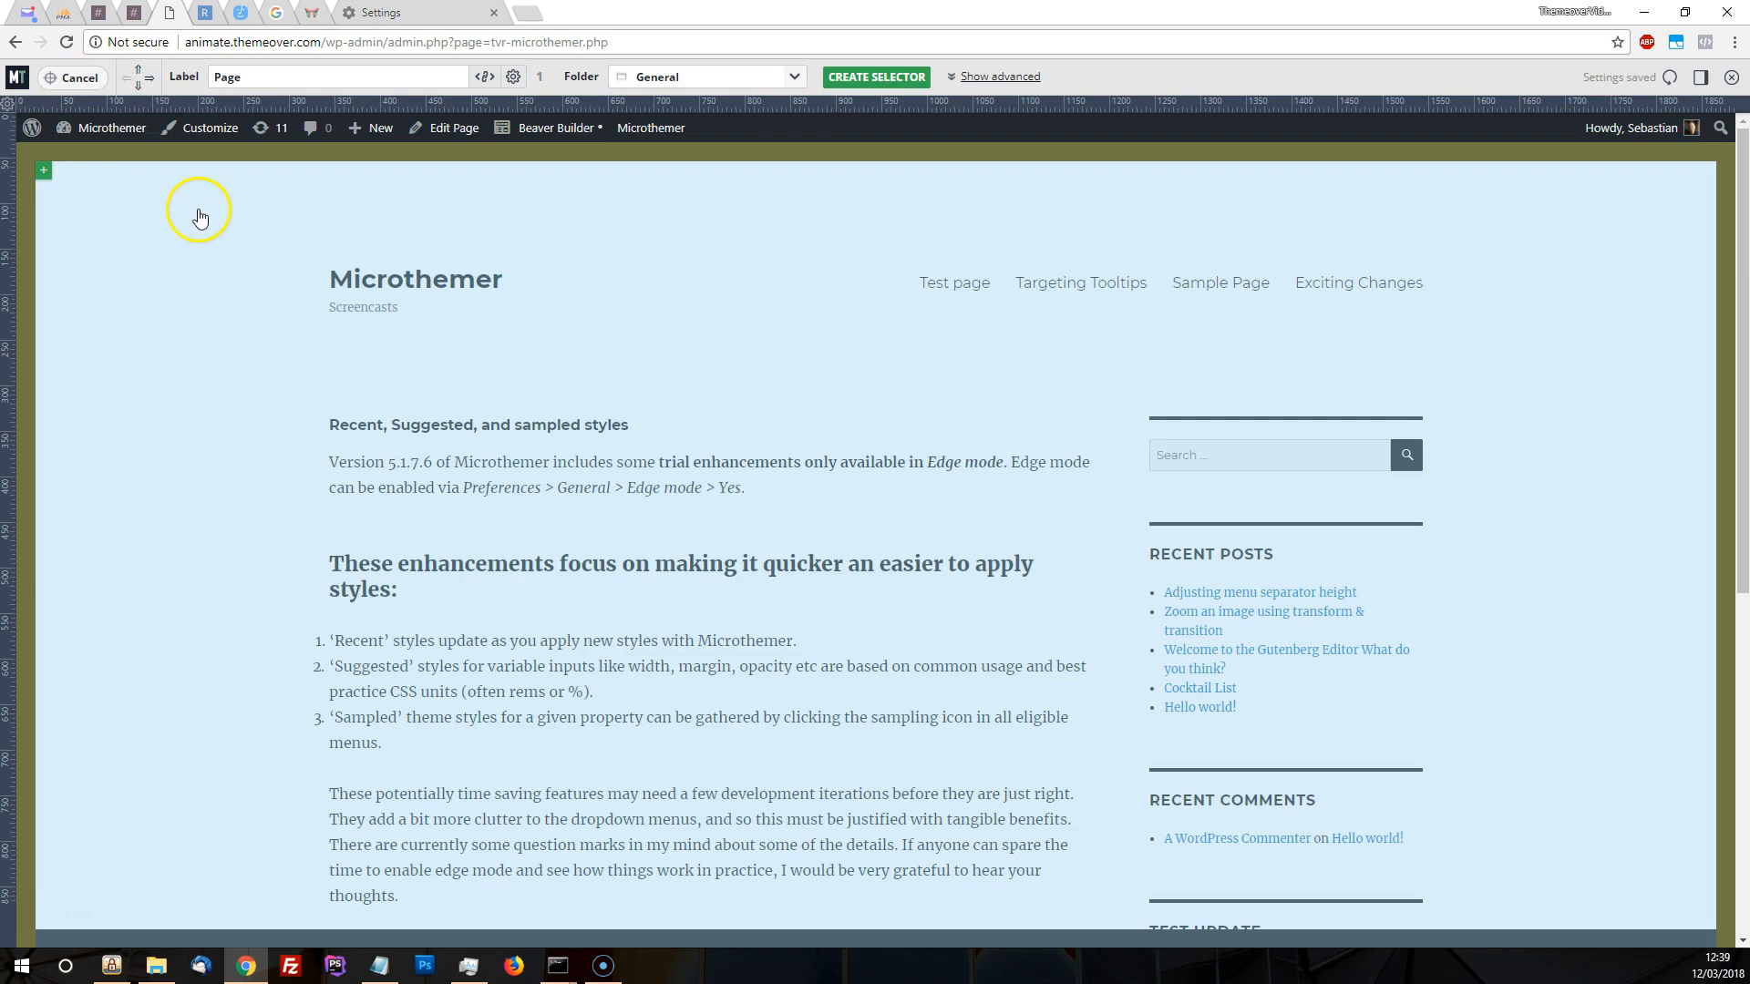
left_click(996, 78)
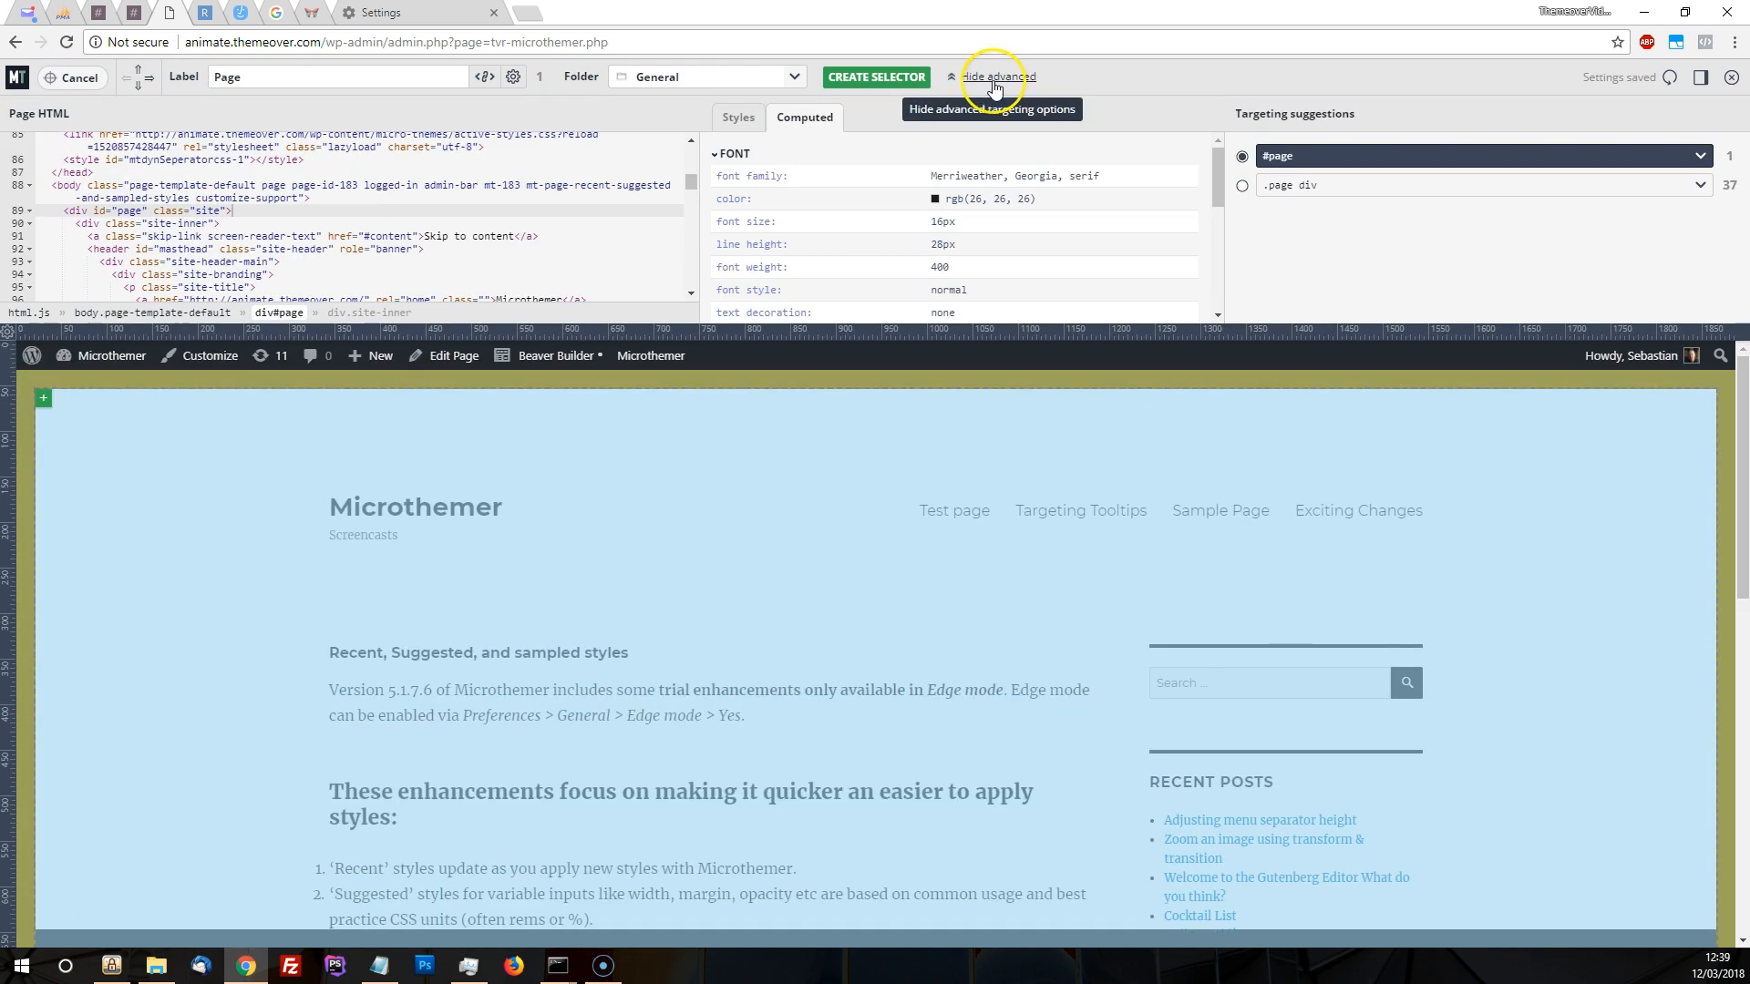
left_click(27, 314)
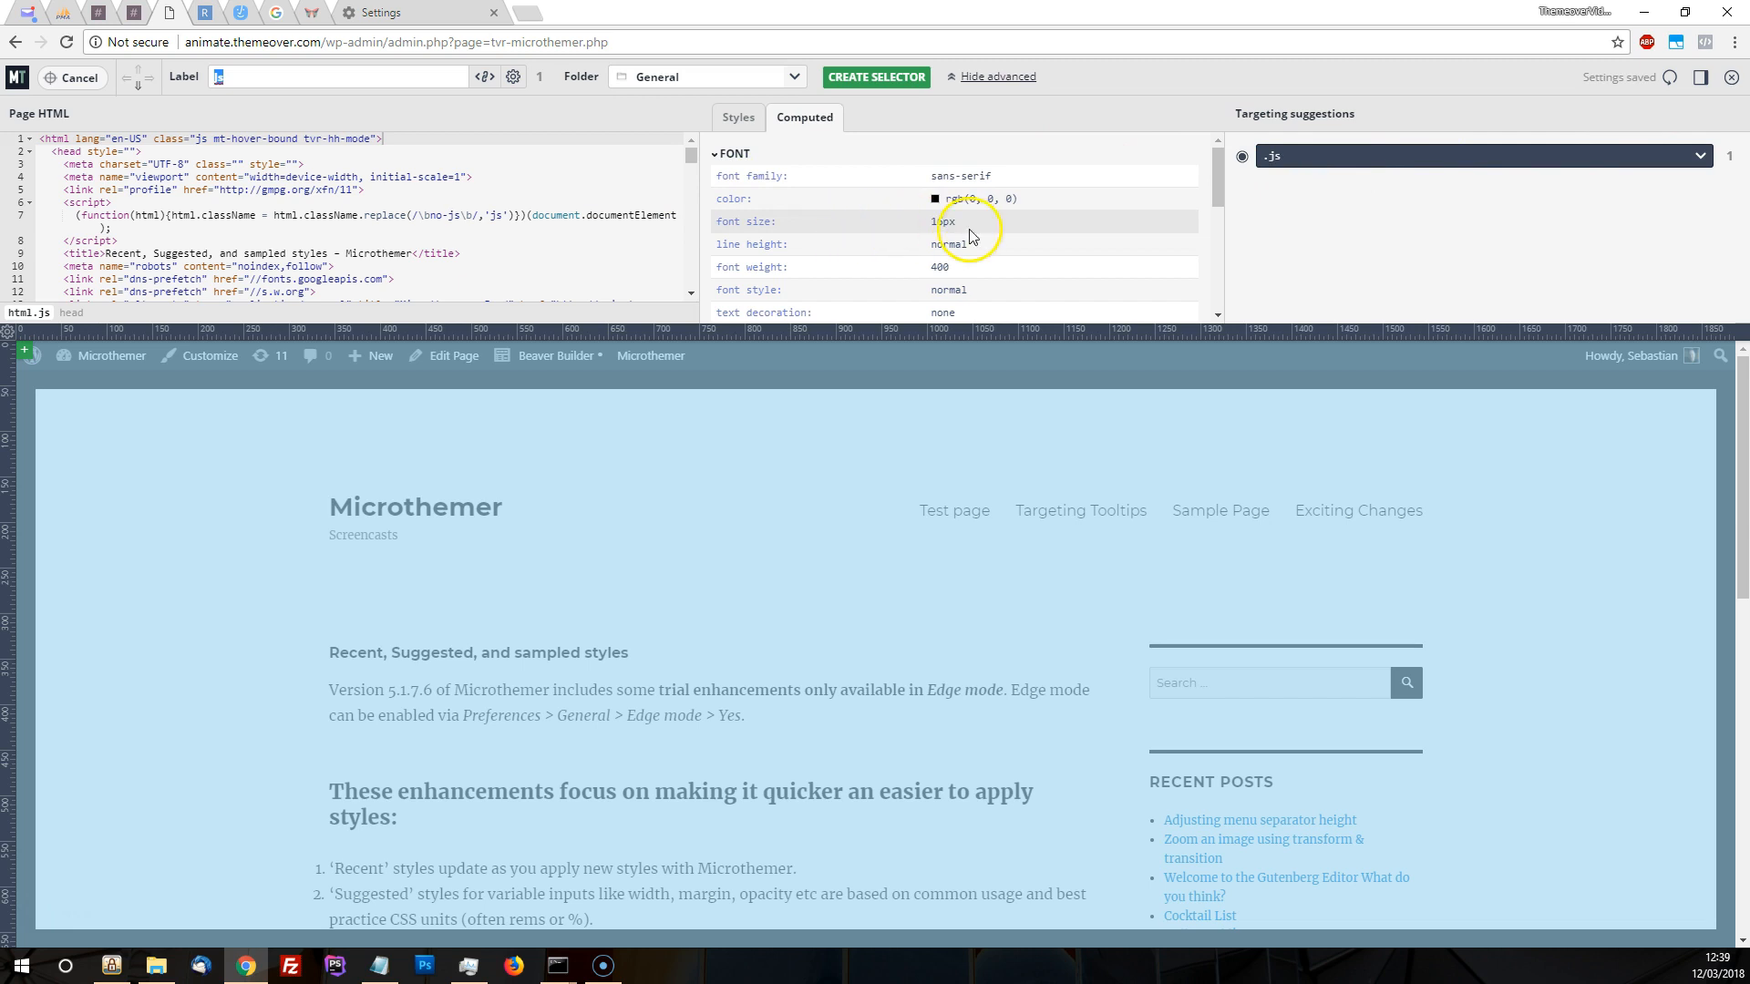
left_click(1697, 155)
left_click(1276, 199)
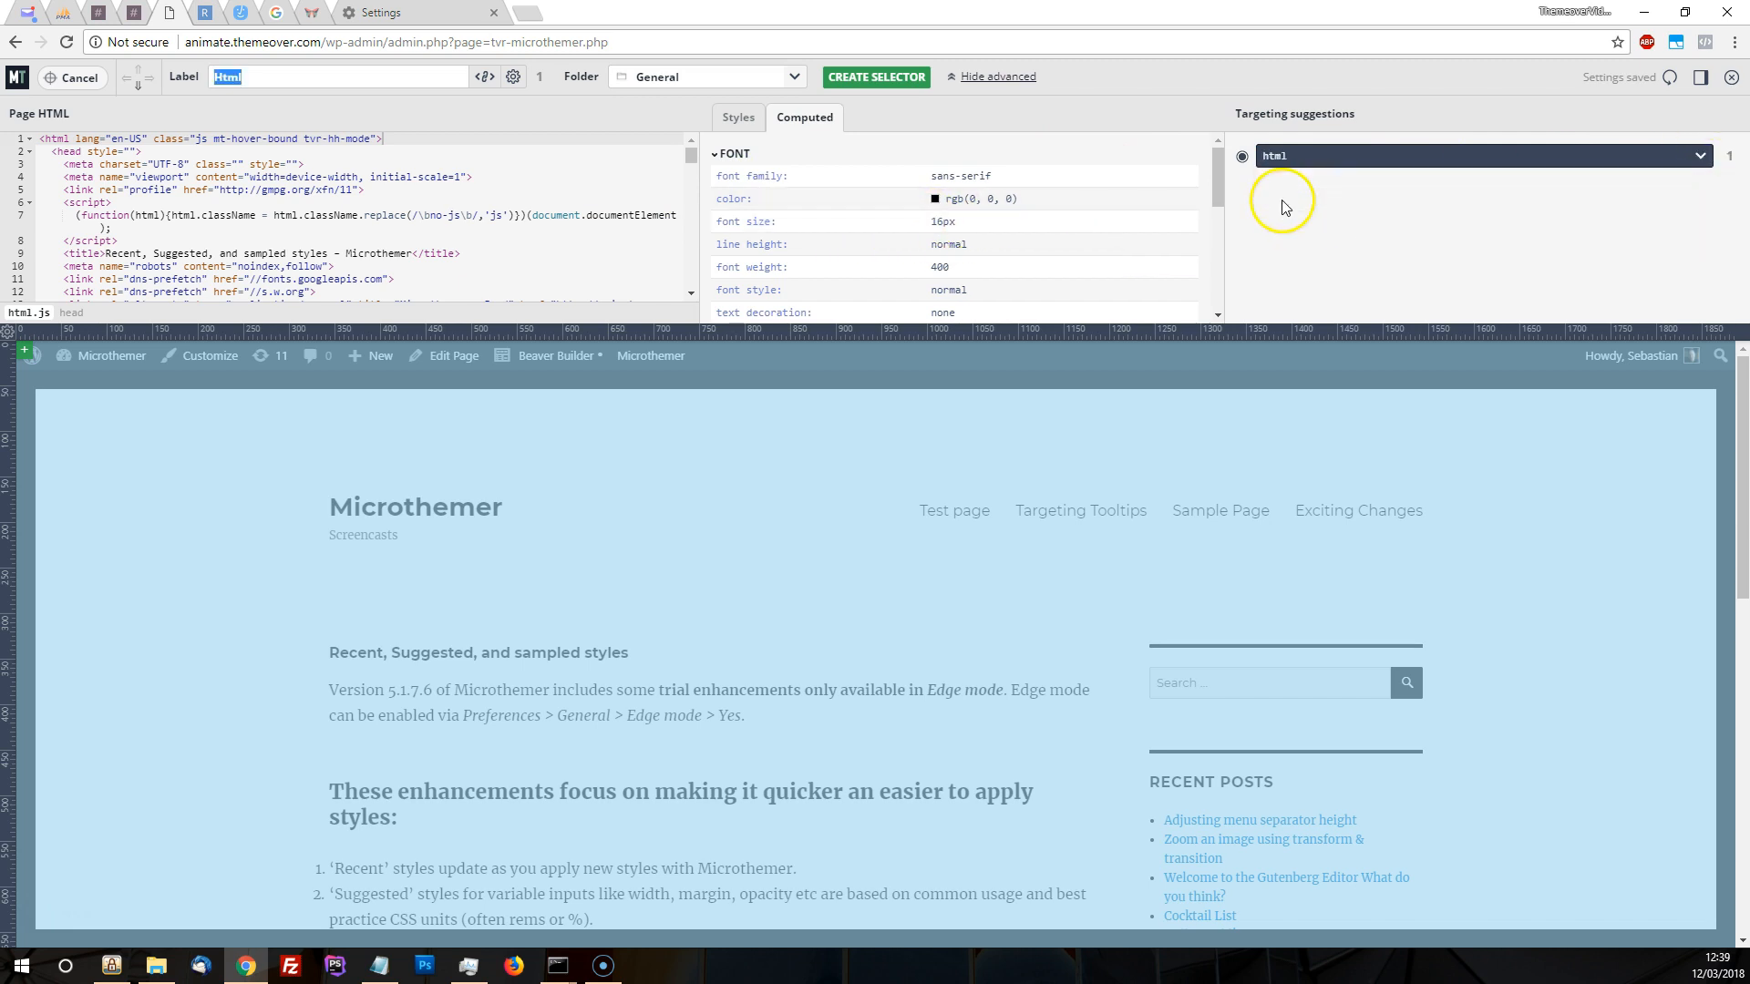
left_click(882, 80)
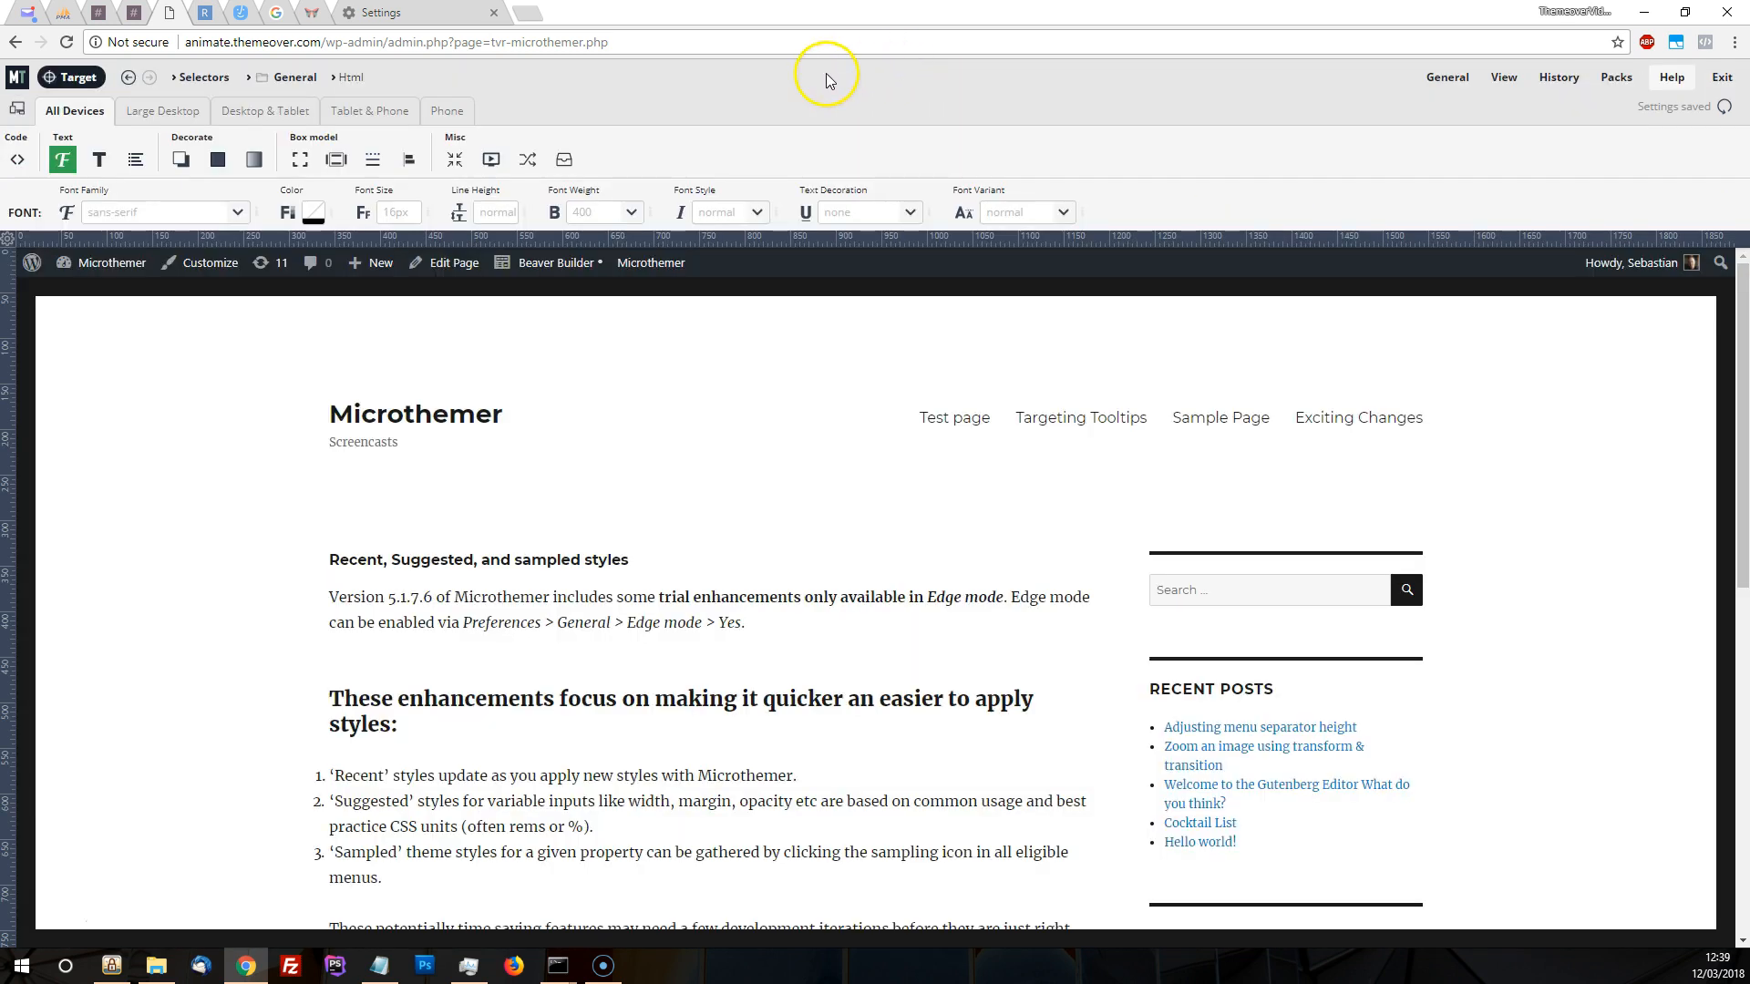
Set the Html selector's font size to 125% for Large Desktop only, with the page preview widened
left_click(152, 117)
mouse_move(369, 264)
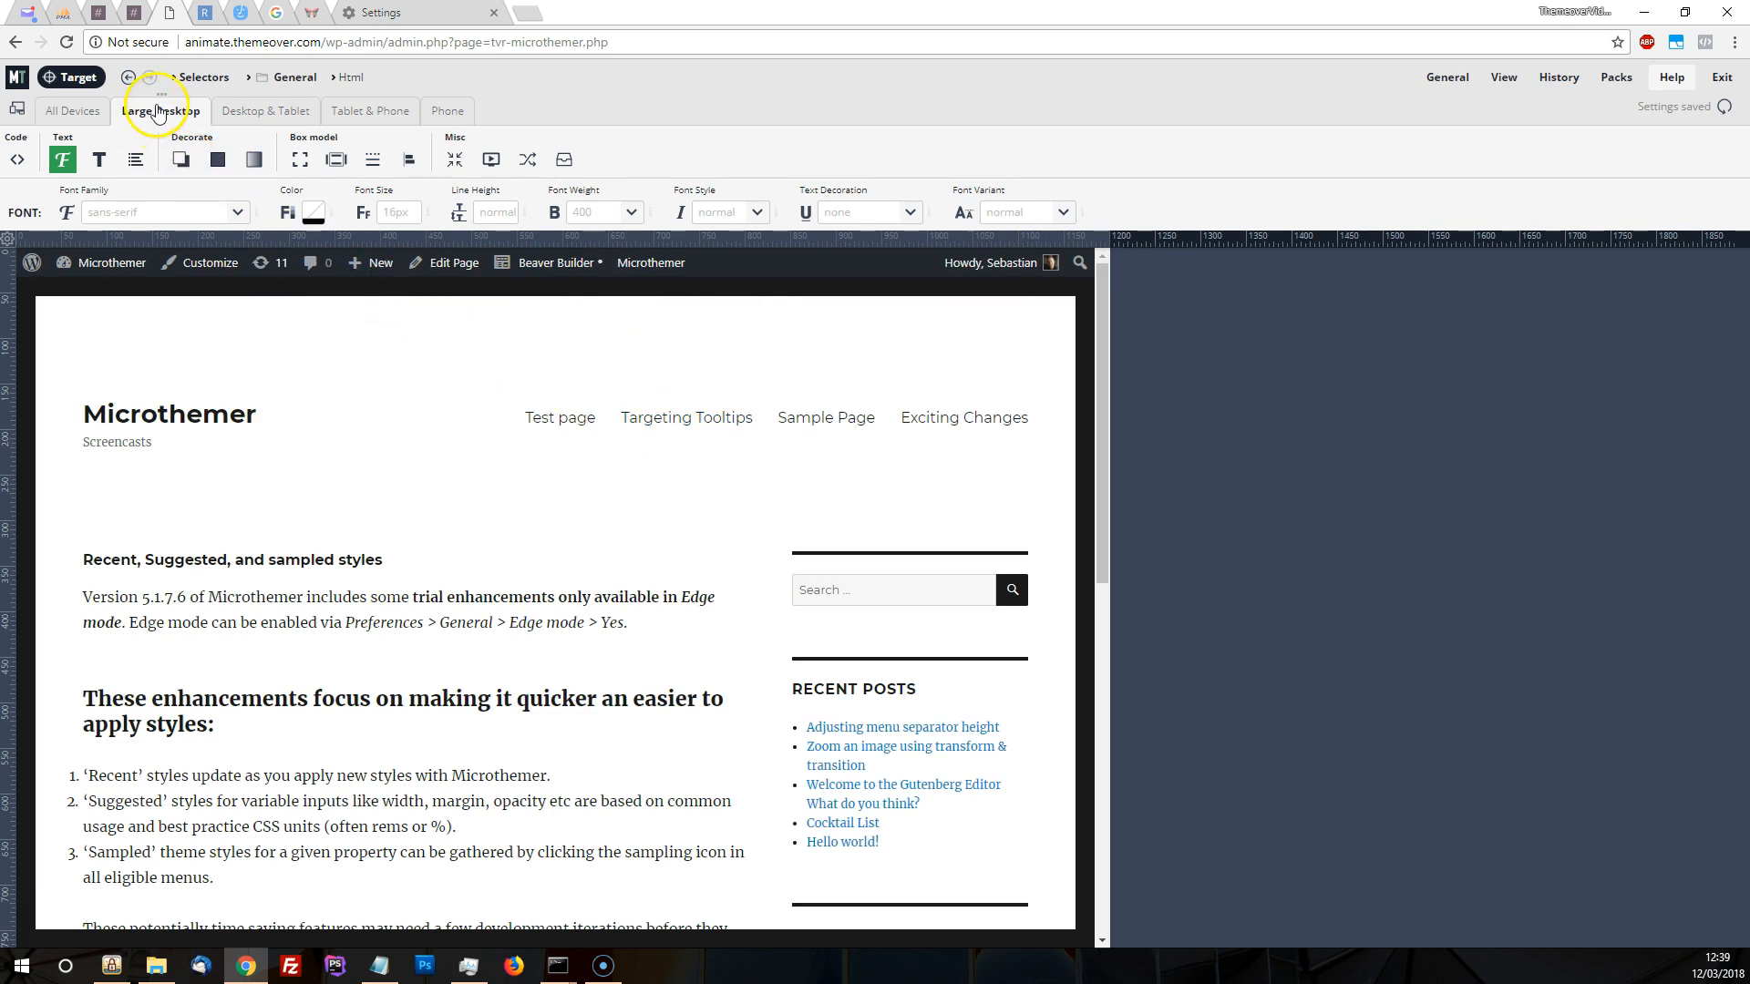
left_click_drag(1105, 243, 1227, 243)
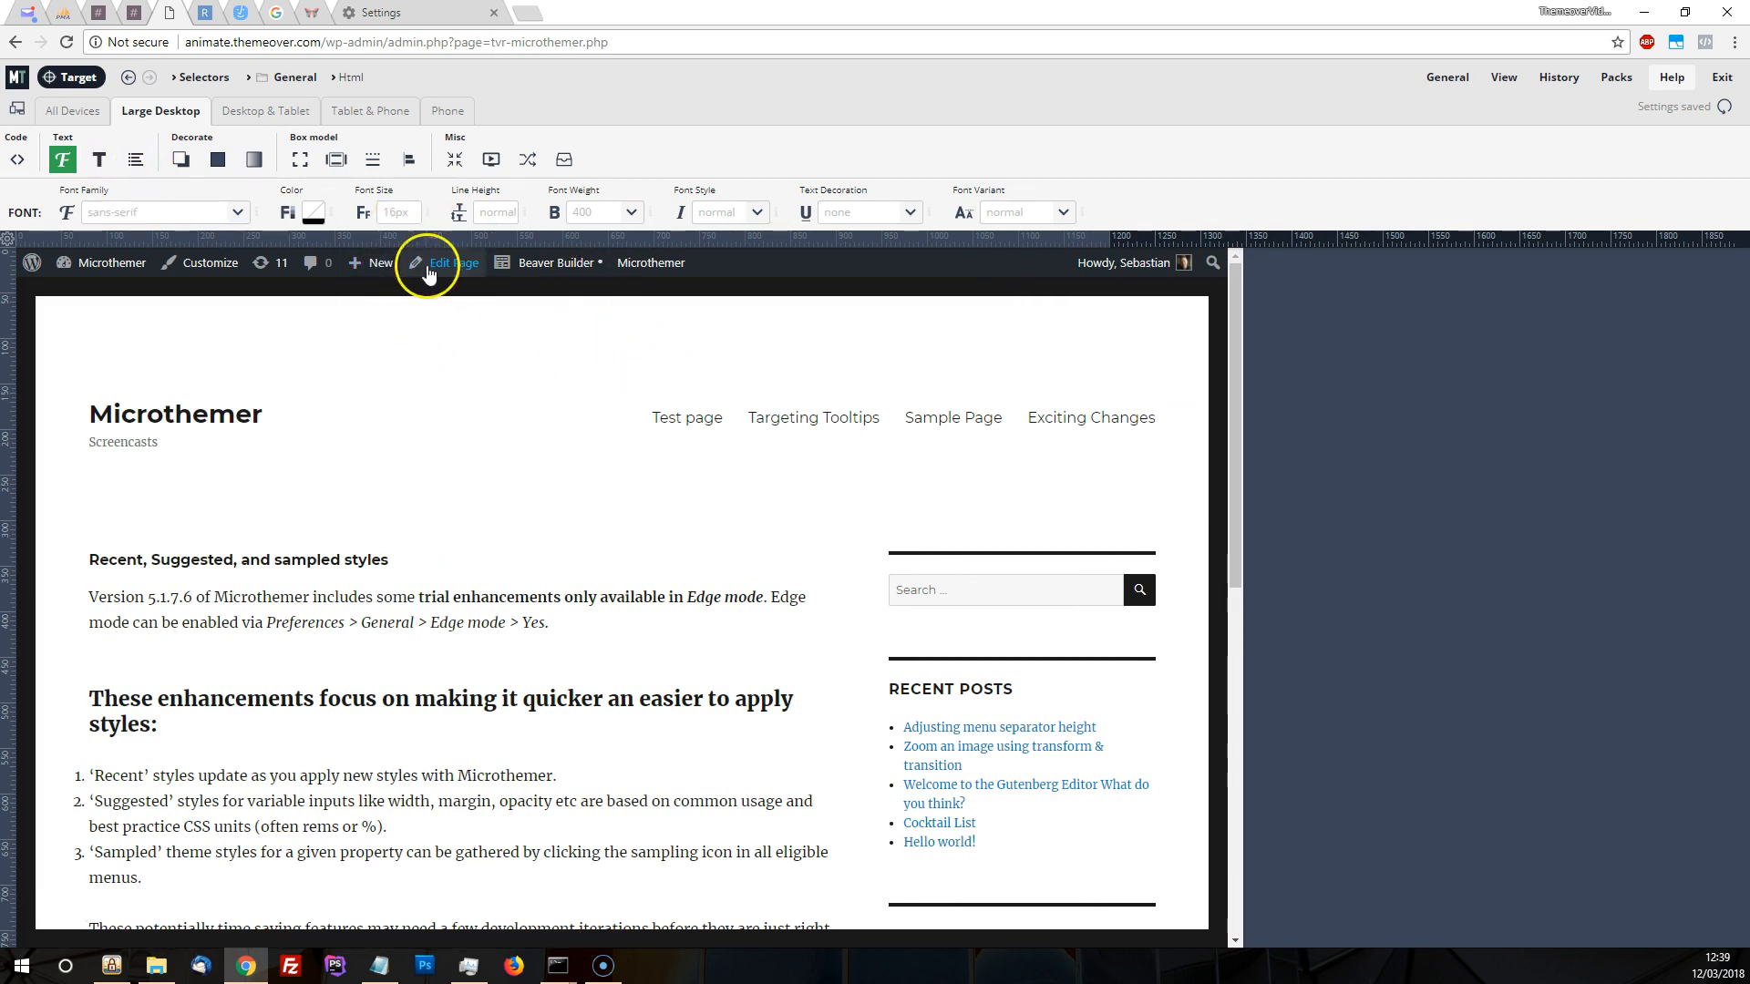
left_click(412, 215)
type("125%")
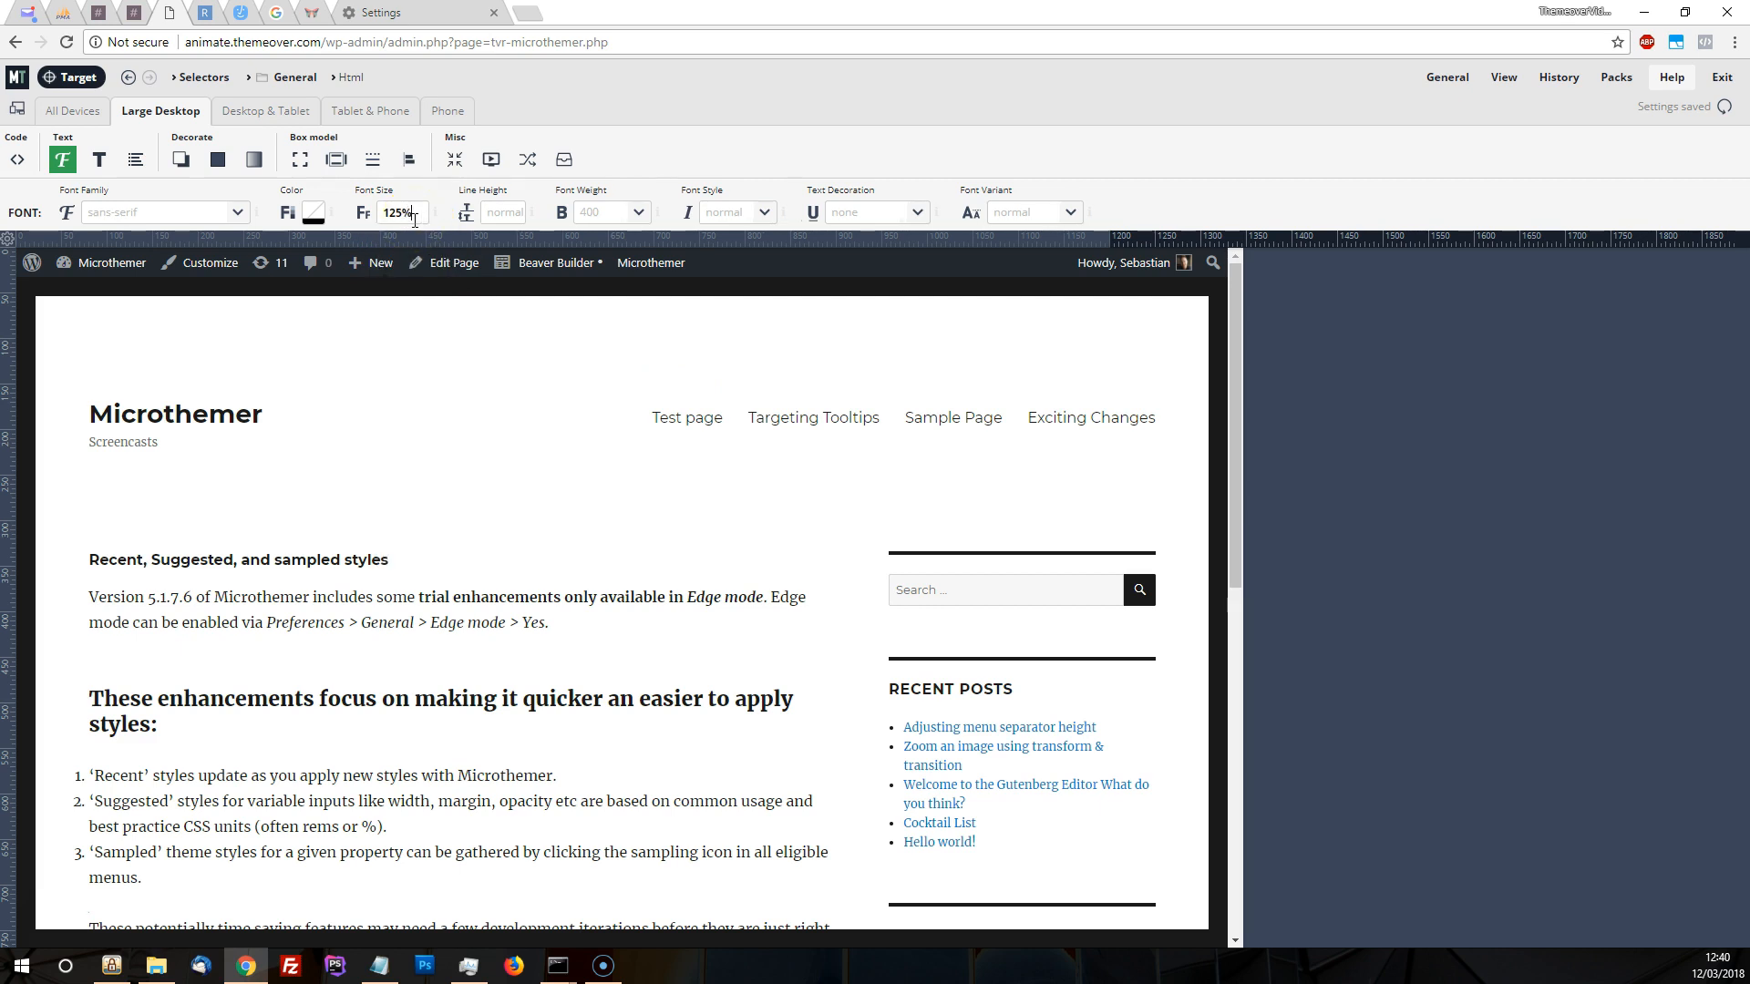
key("Return")
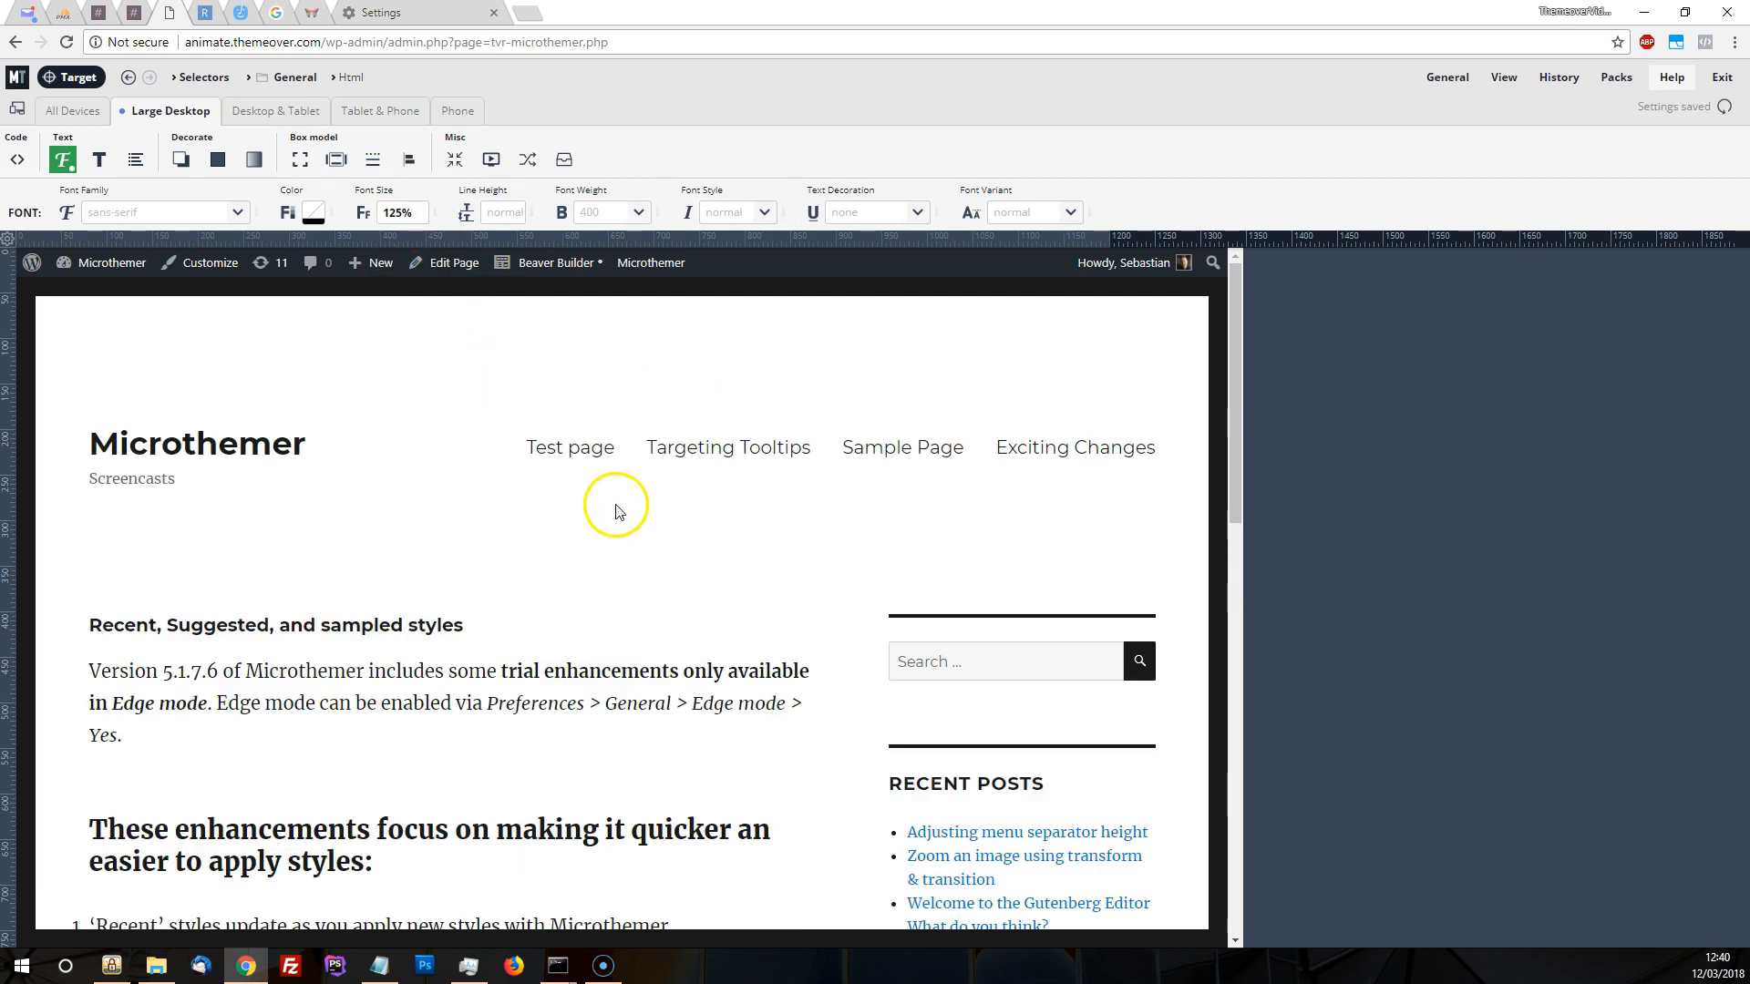
scroll(672, 422, "down", 1)
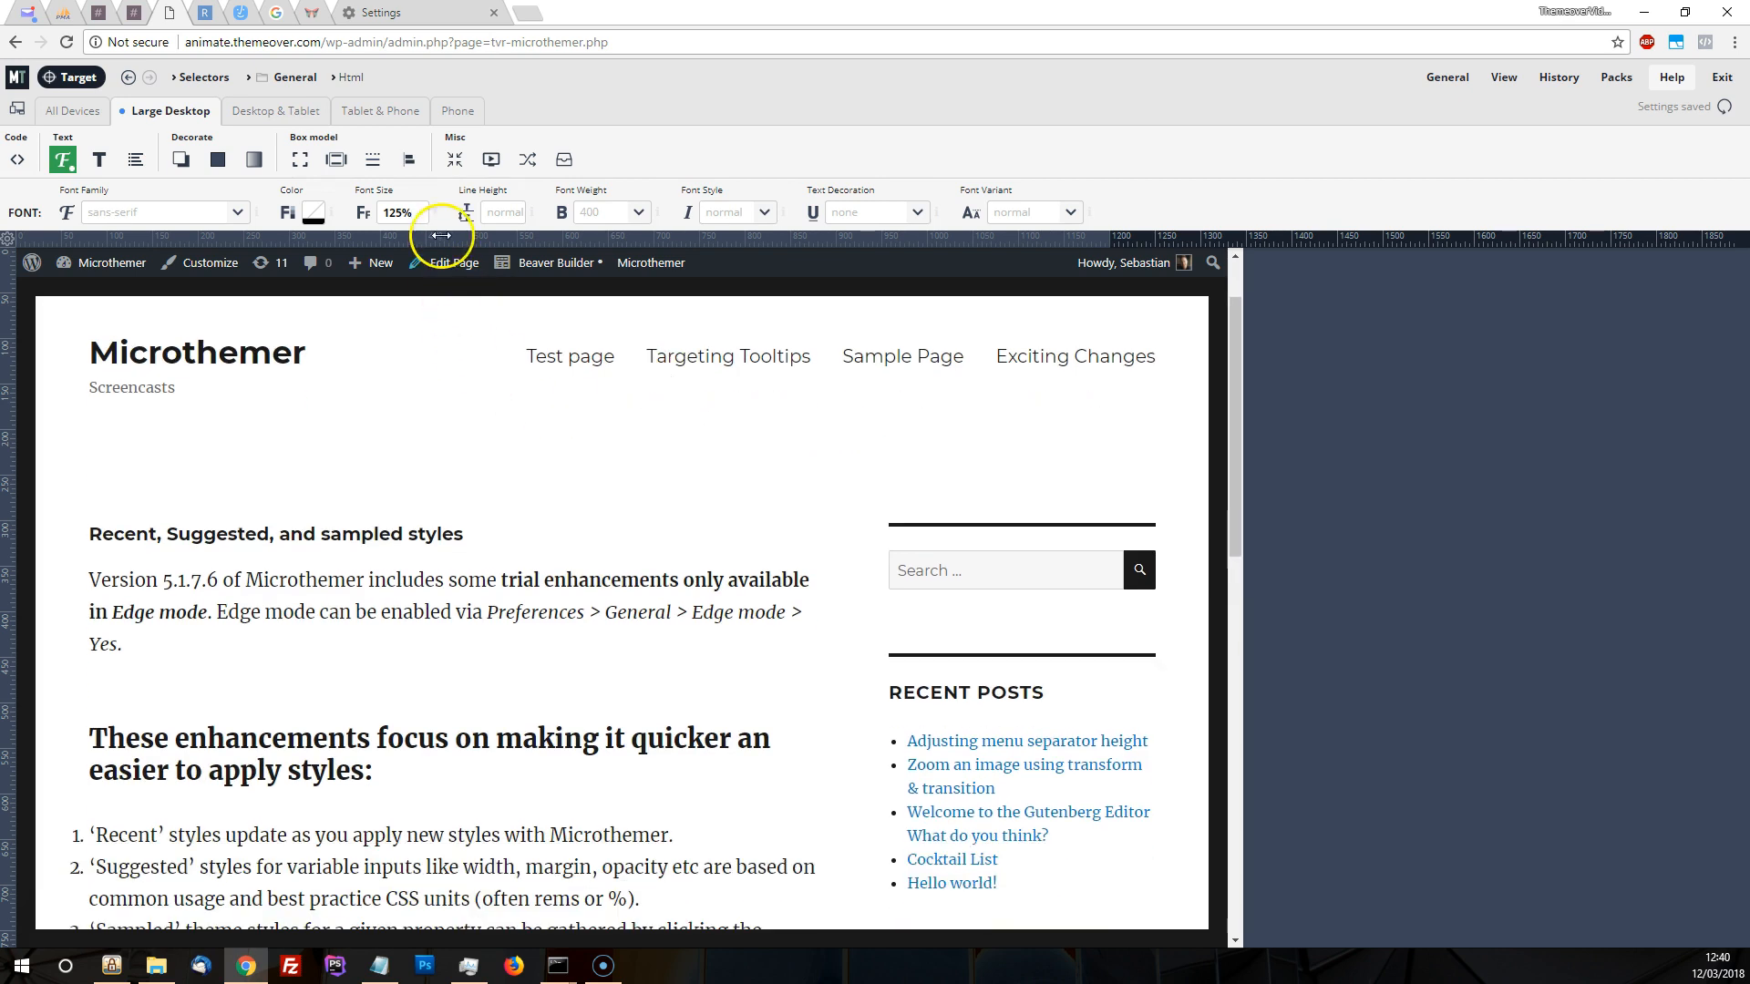
Examine the font size options in Chrome's settings and return to Microthemer's font size values for the Html selector
left_click(425, 216)
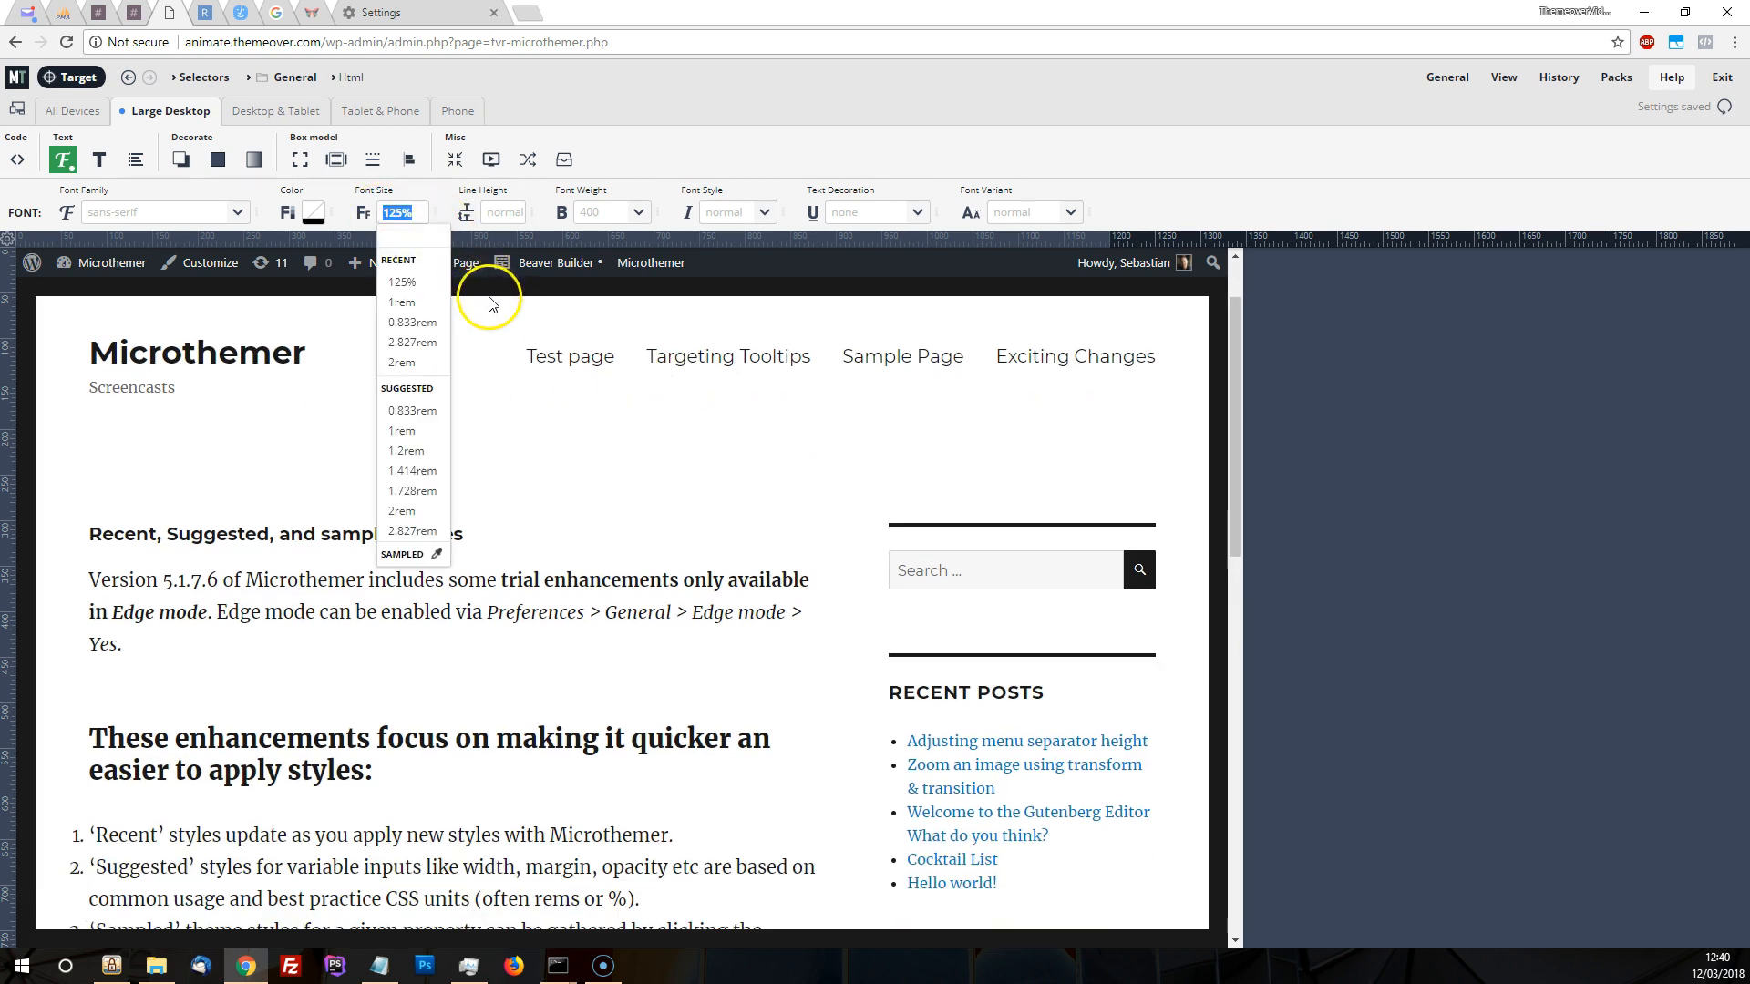
left_click(429, 15)
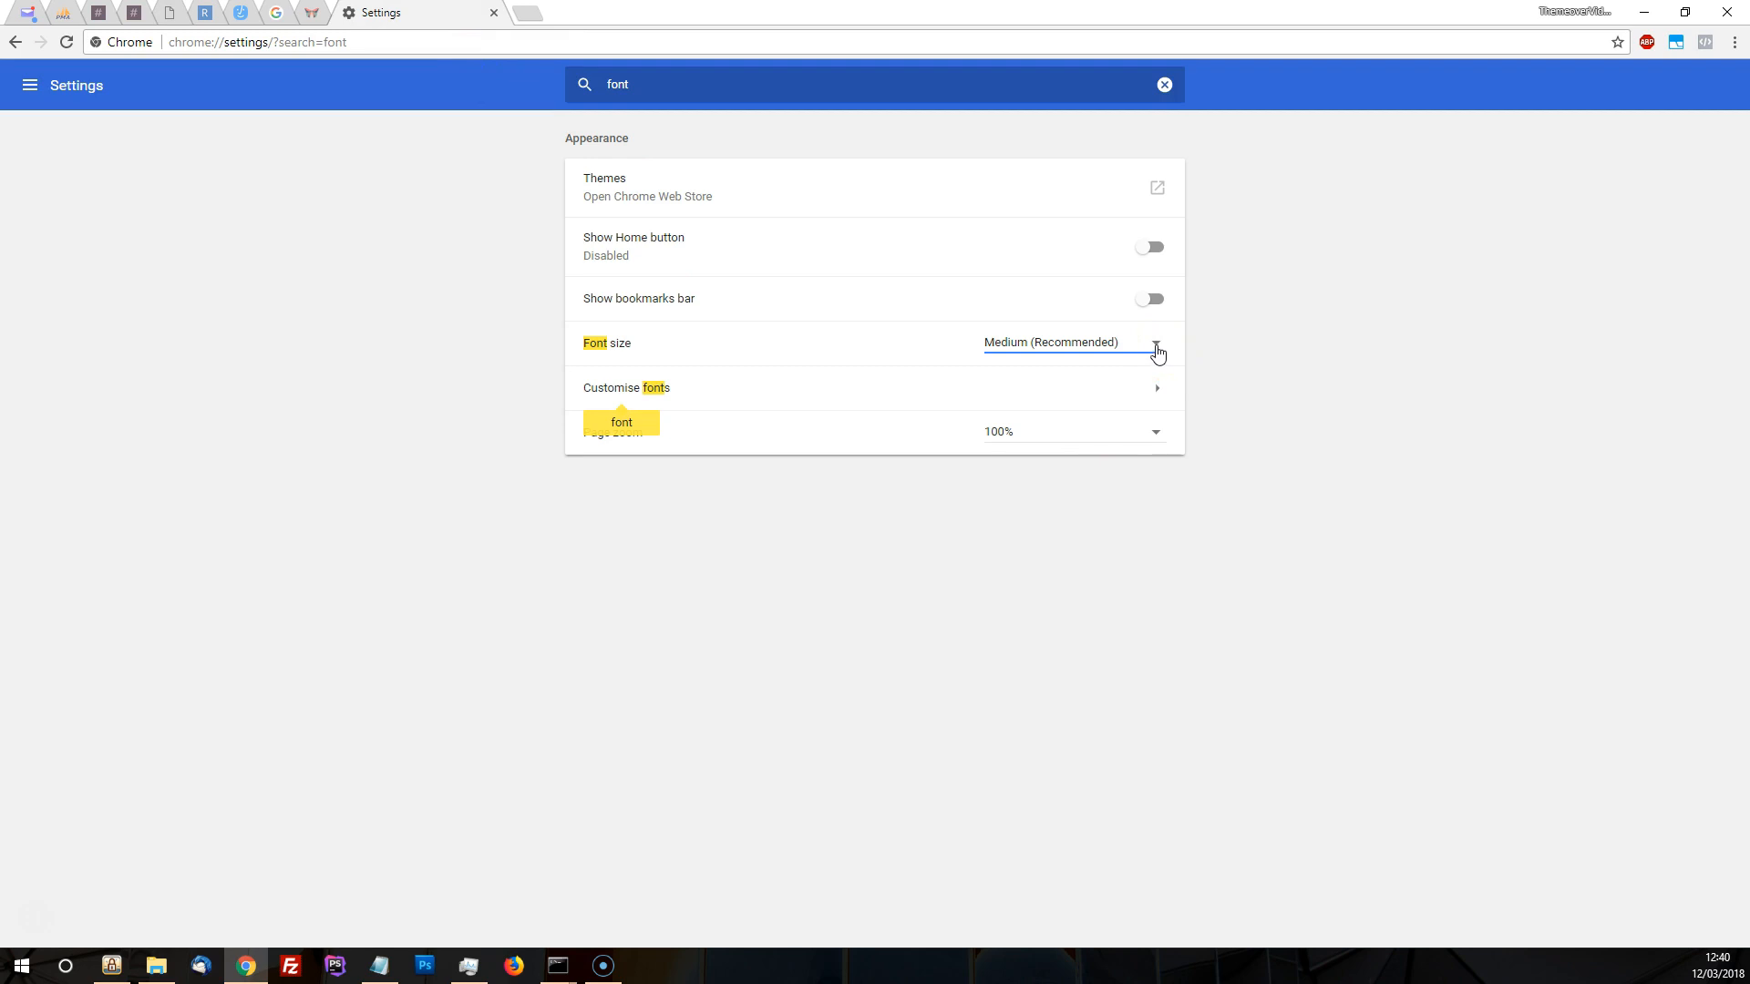
left_click(1157, 353)
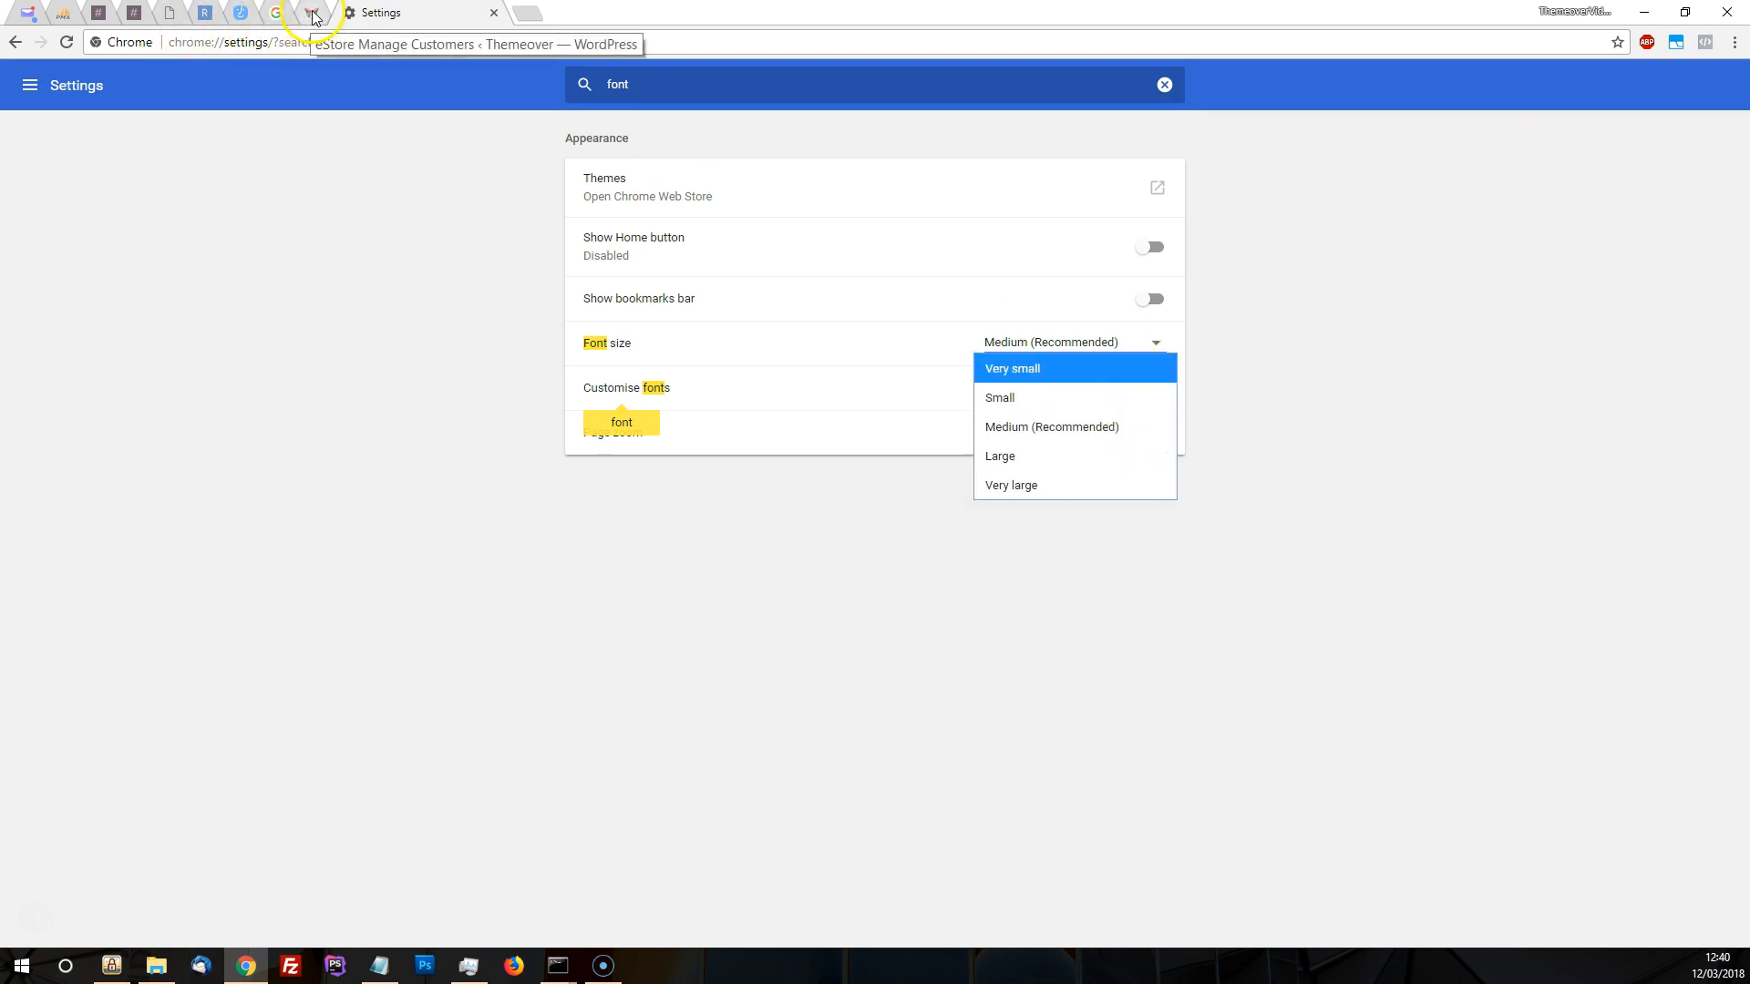
left_click(173, 15)
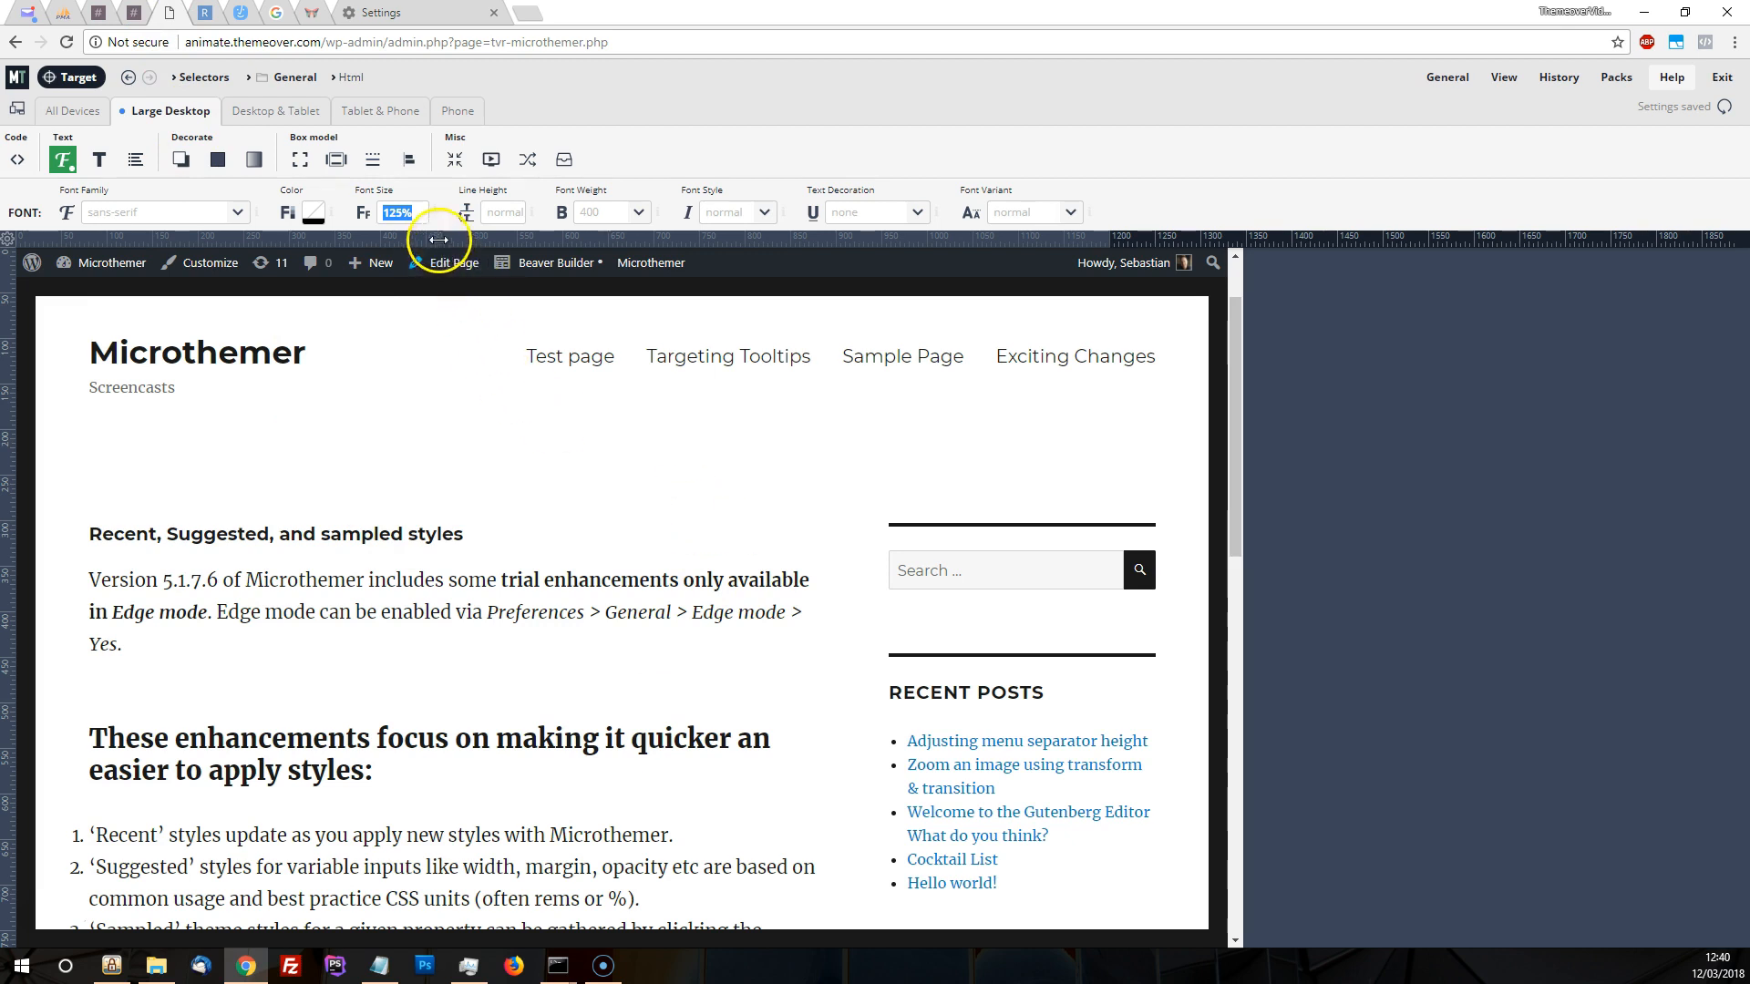
left_click(424, 213)
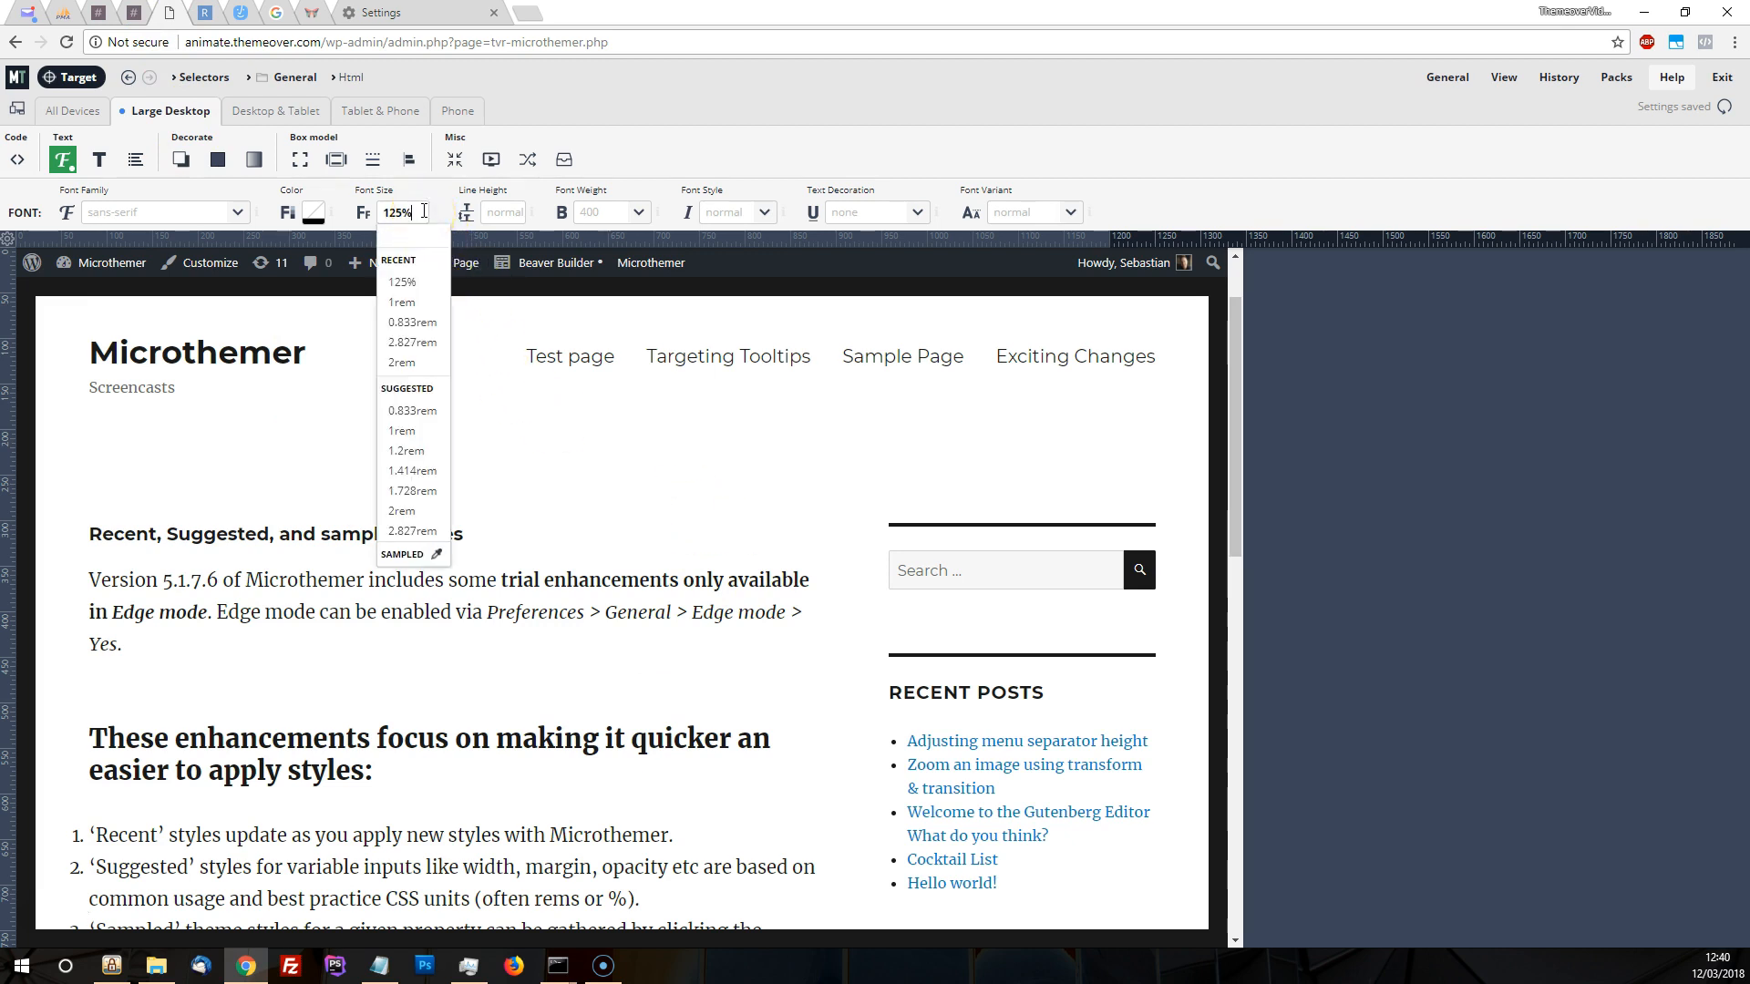
left_click(736, 153)
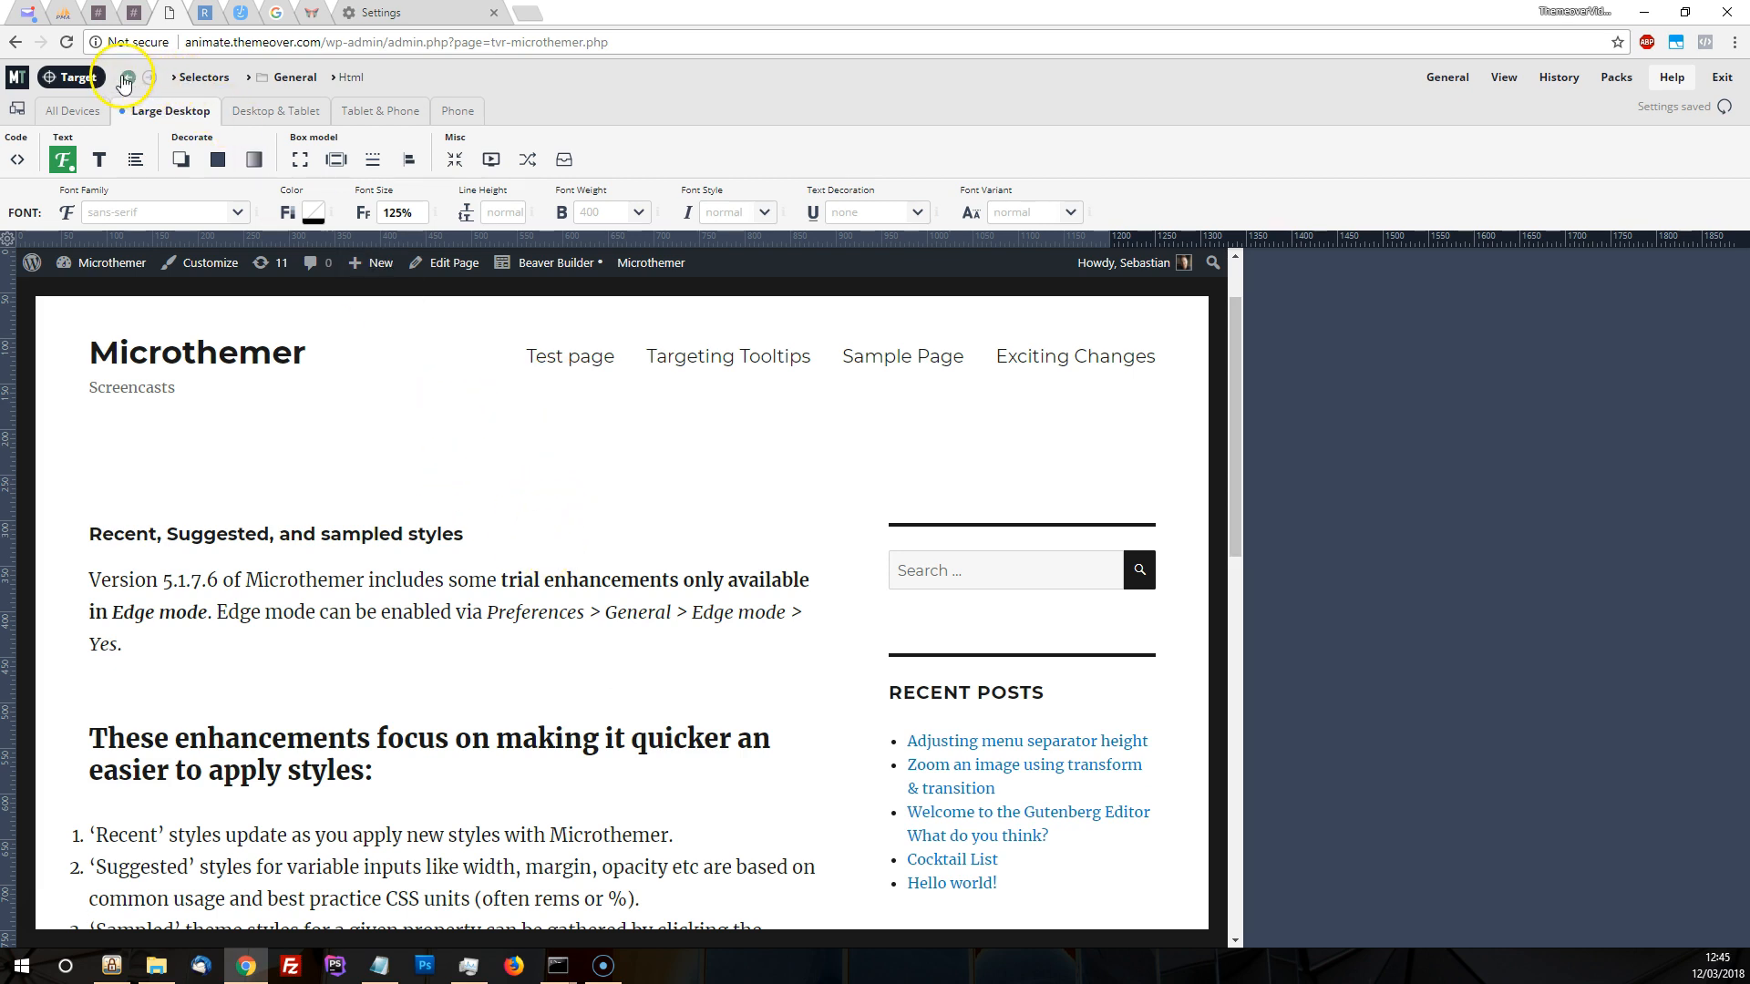
Return to the Entry title selector and apply the suggested font size 1.728rem for Large Desktop
left_click(128, 76)
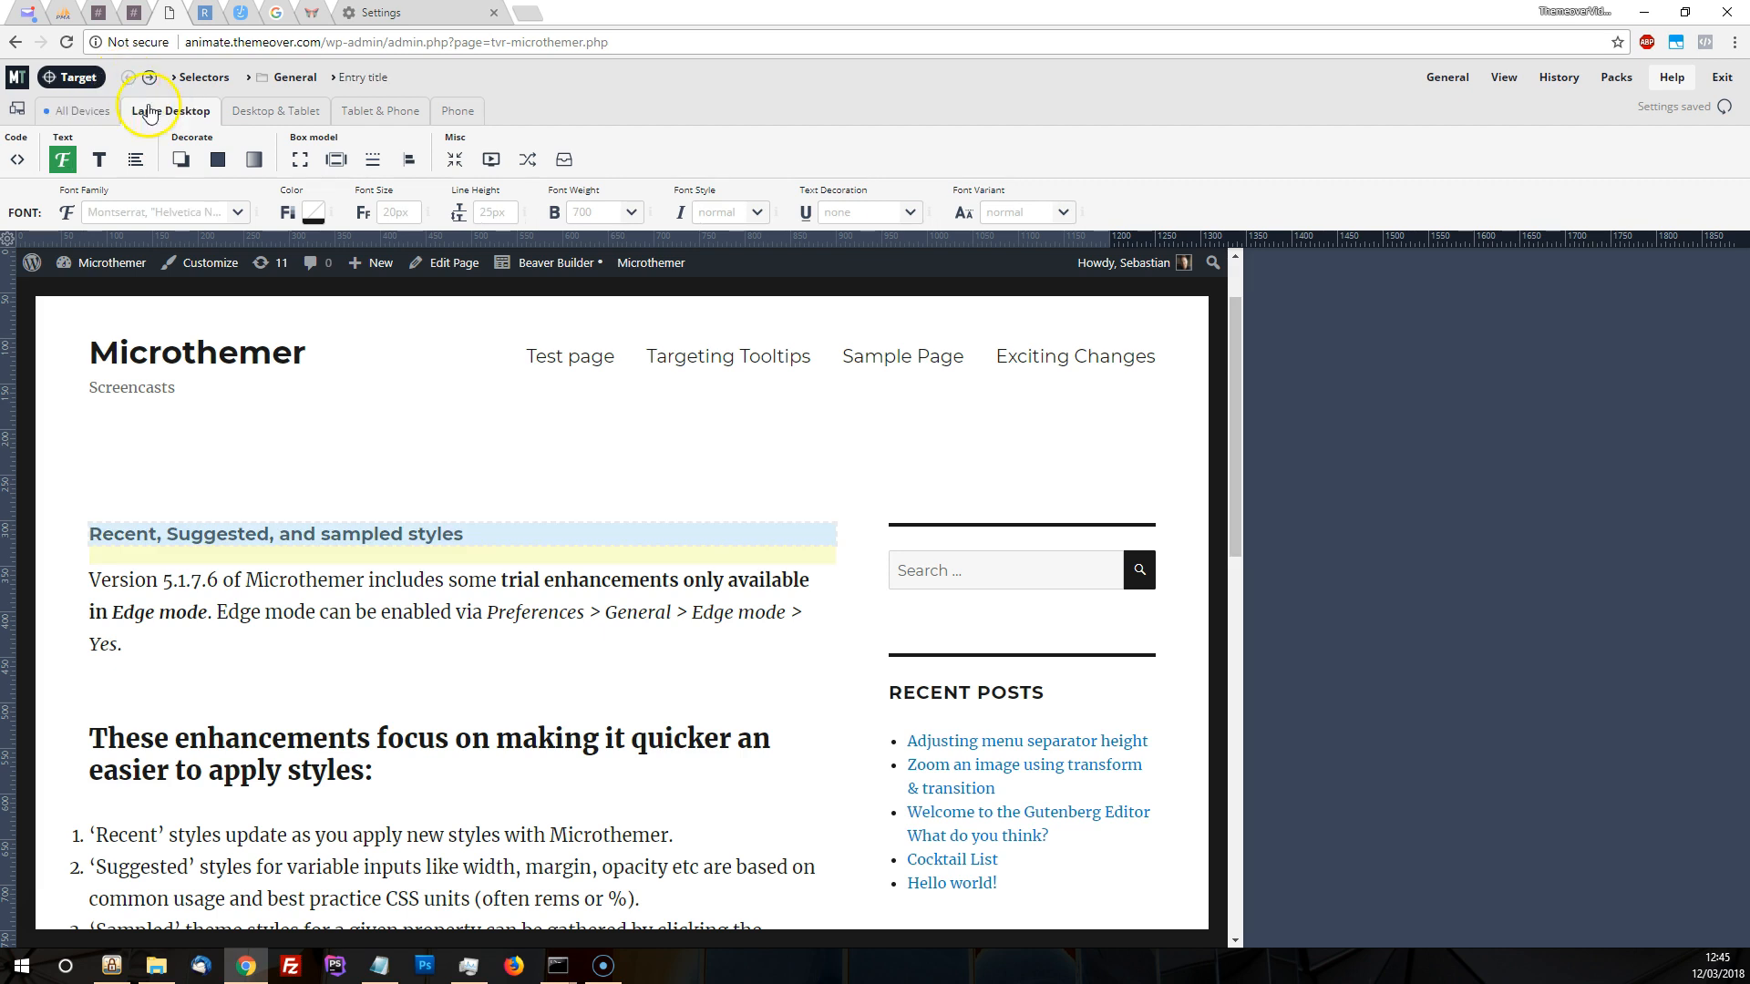
left_click(402, 211)
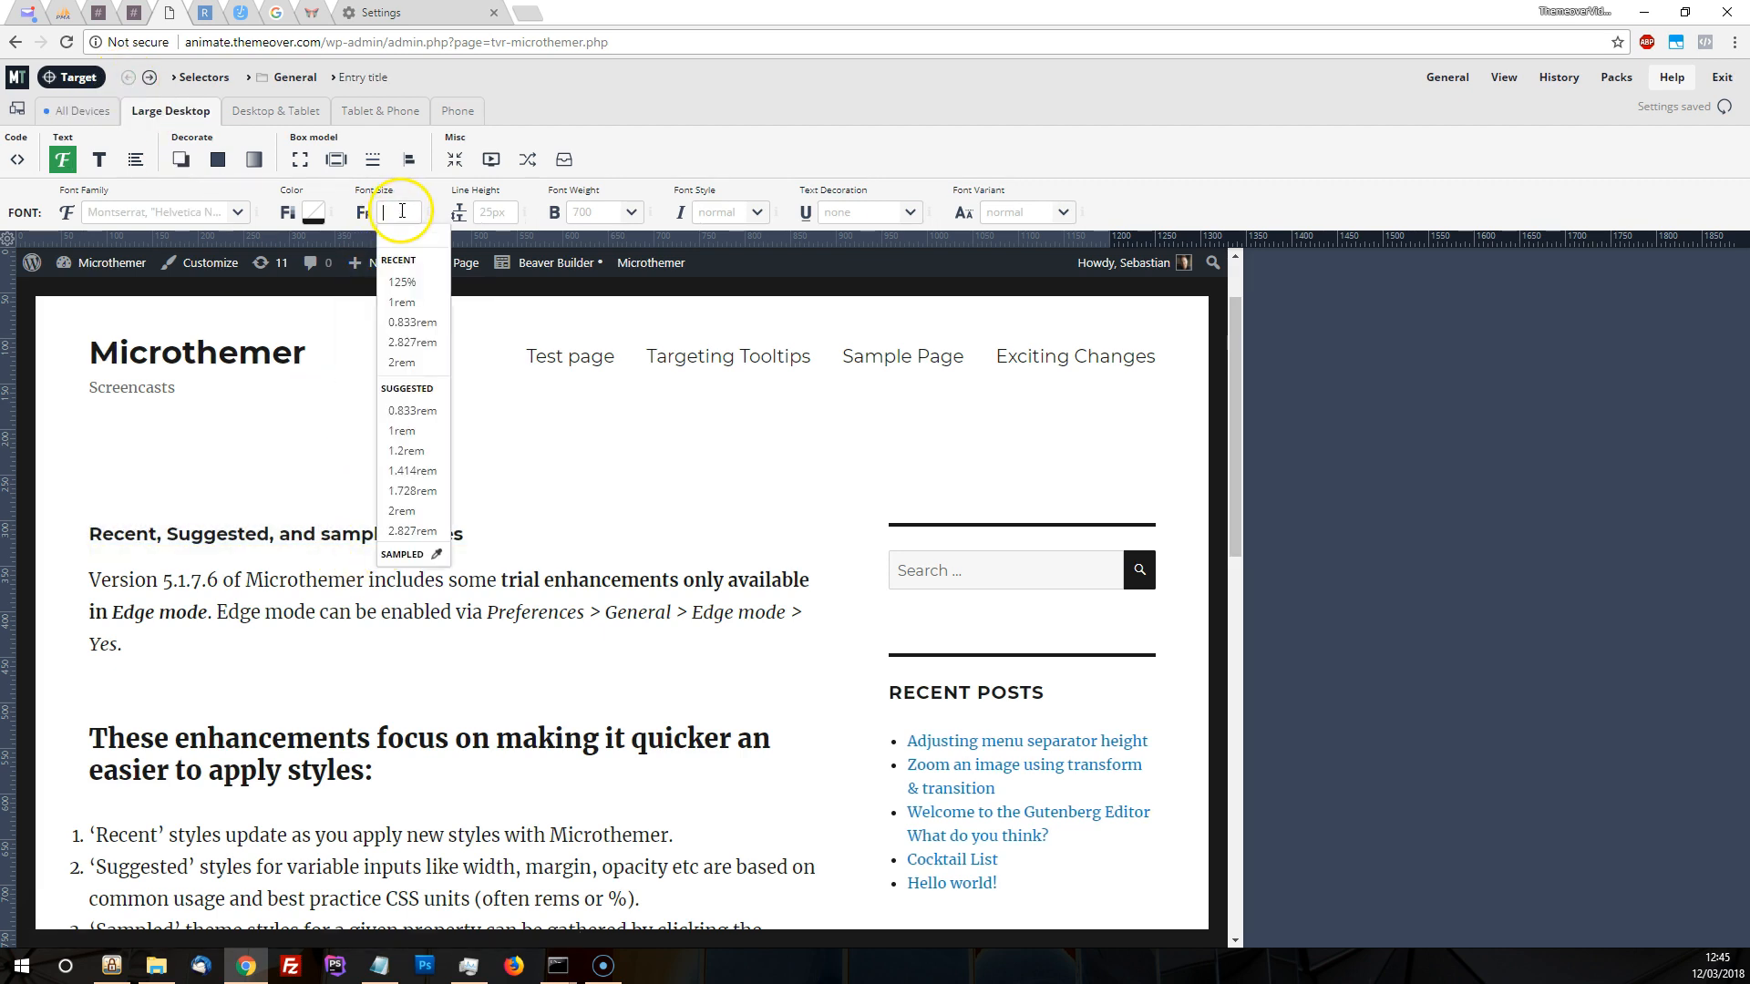
left_click(413, 490)
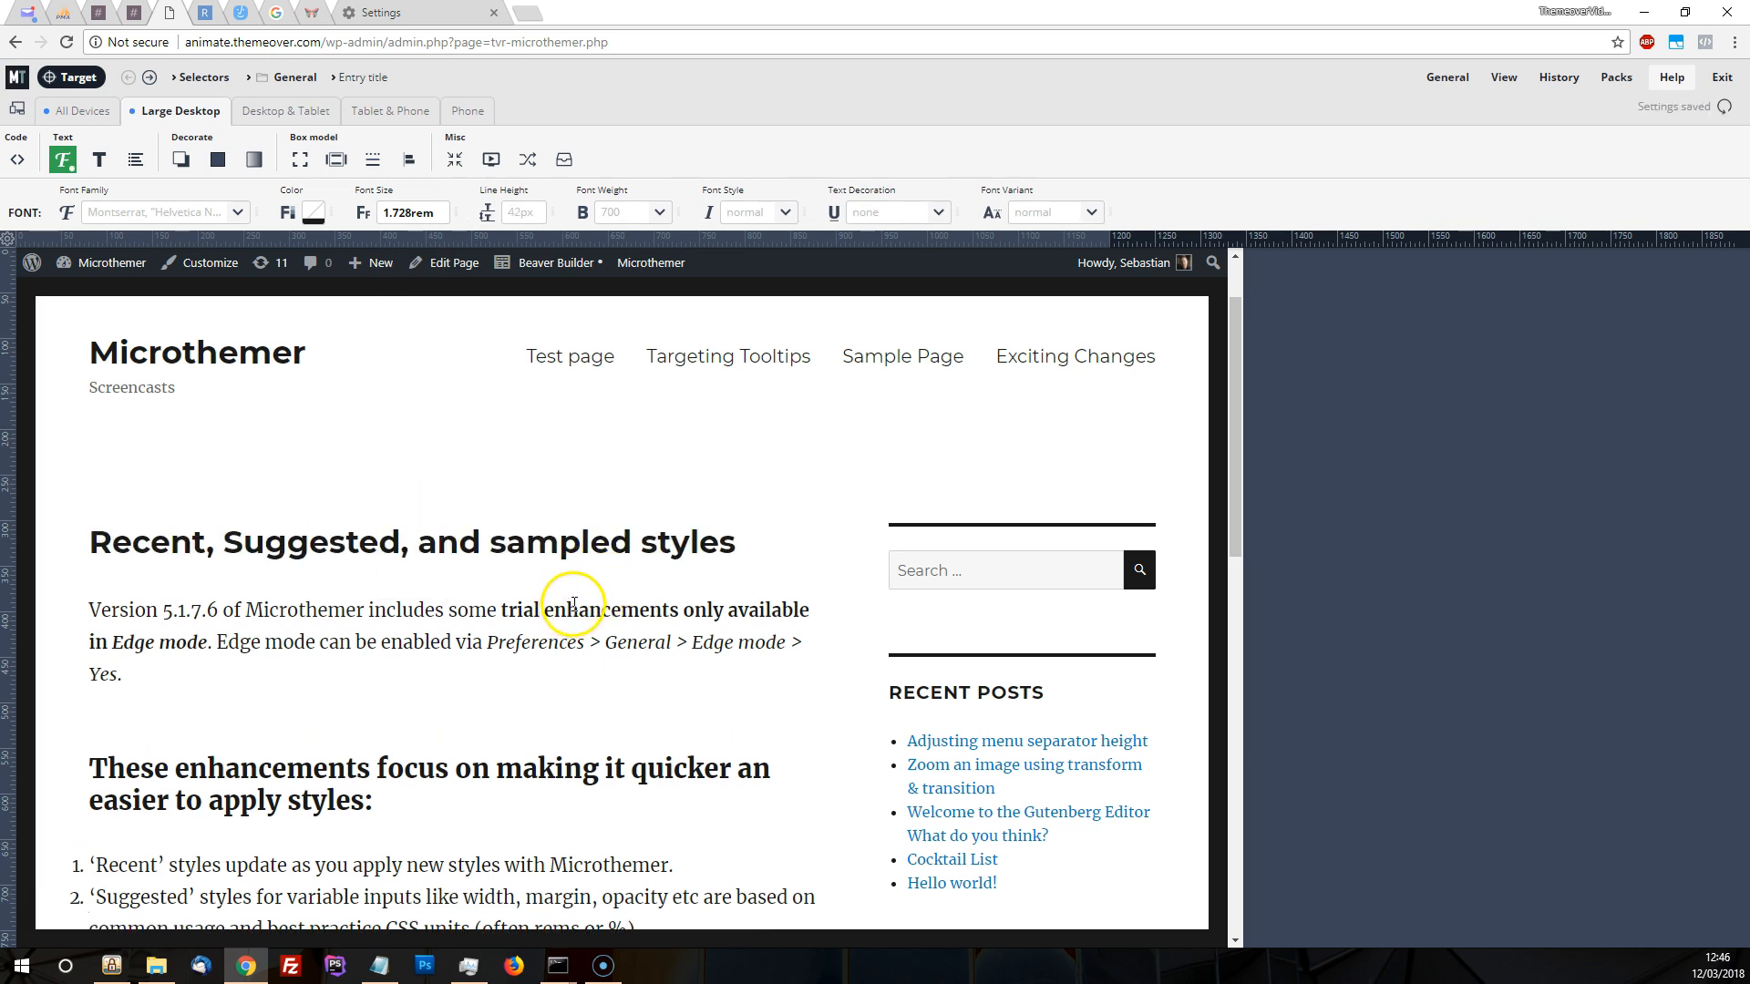
left_click(405, 215)
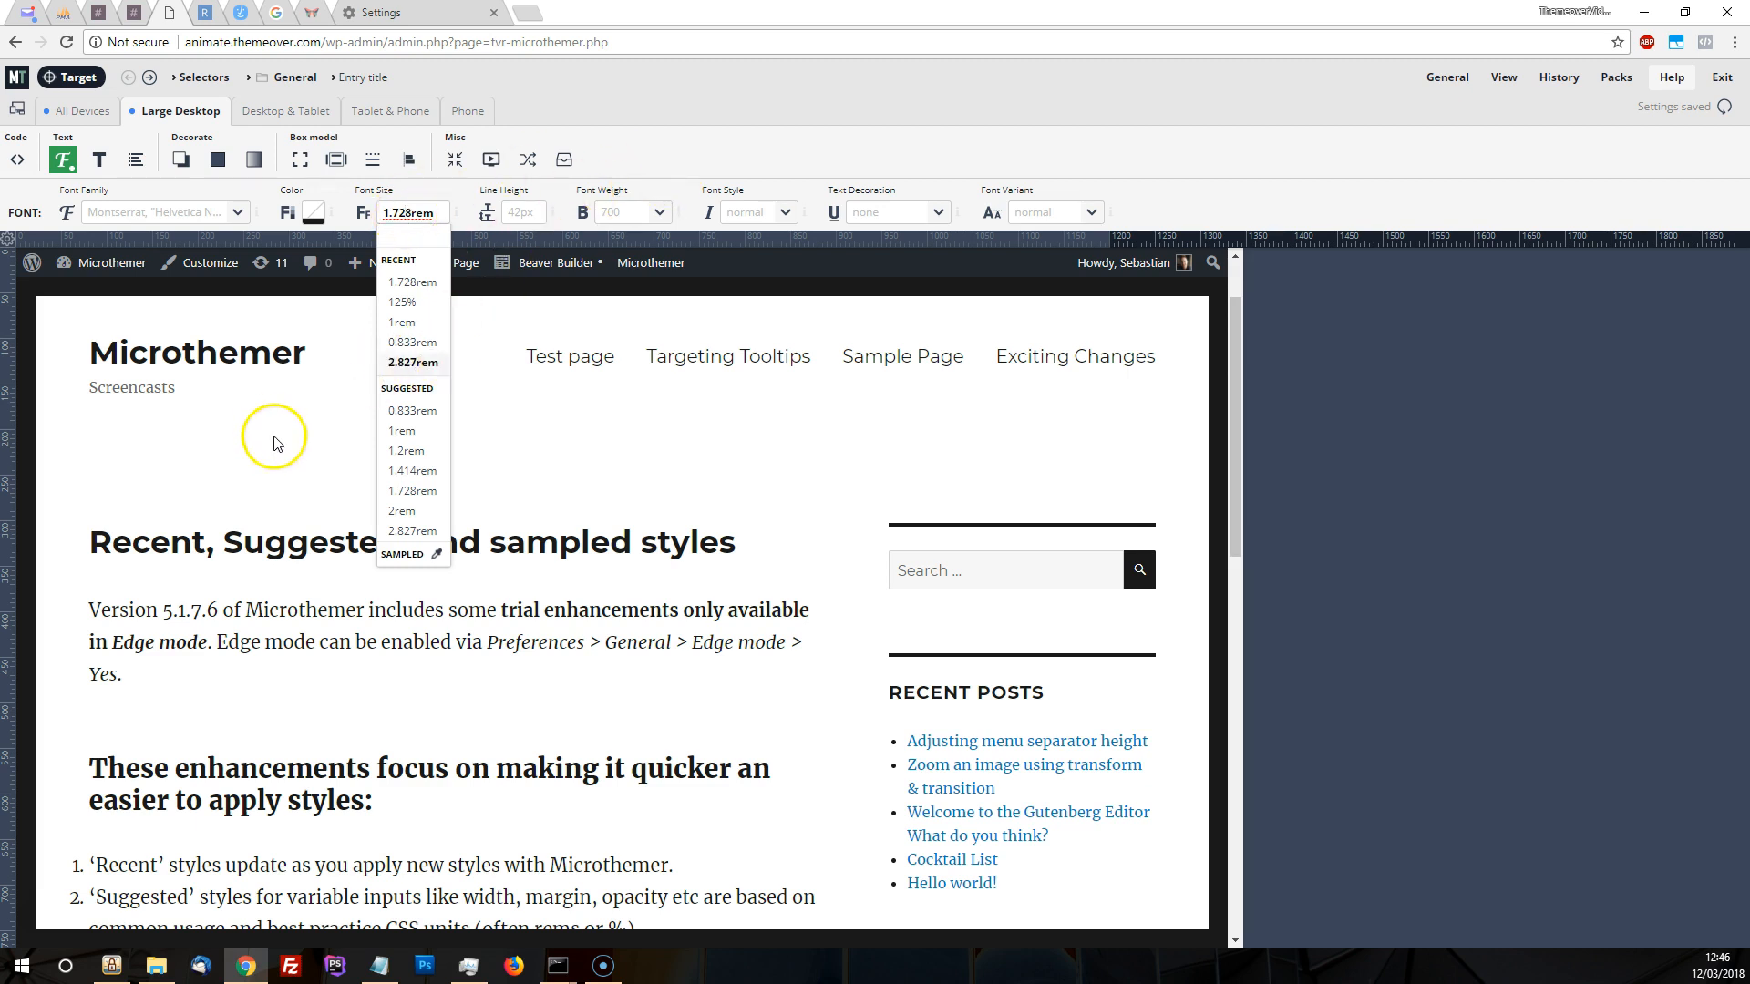
left_click(293, 471)
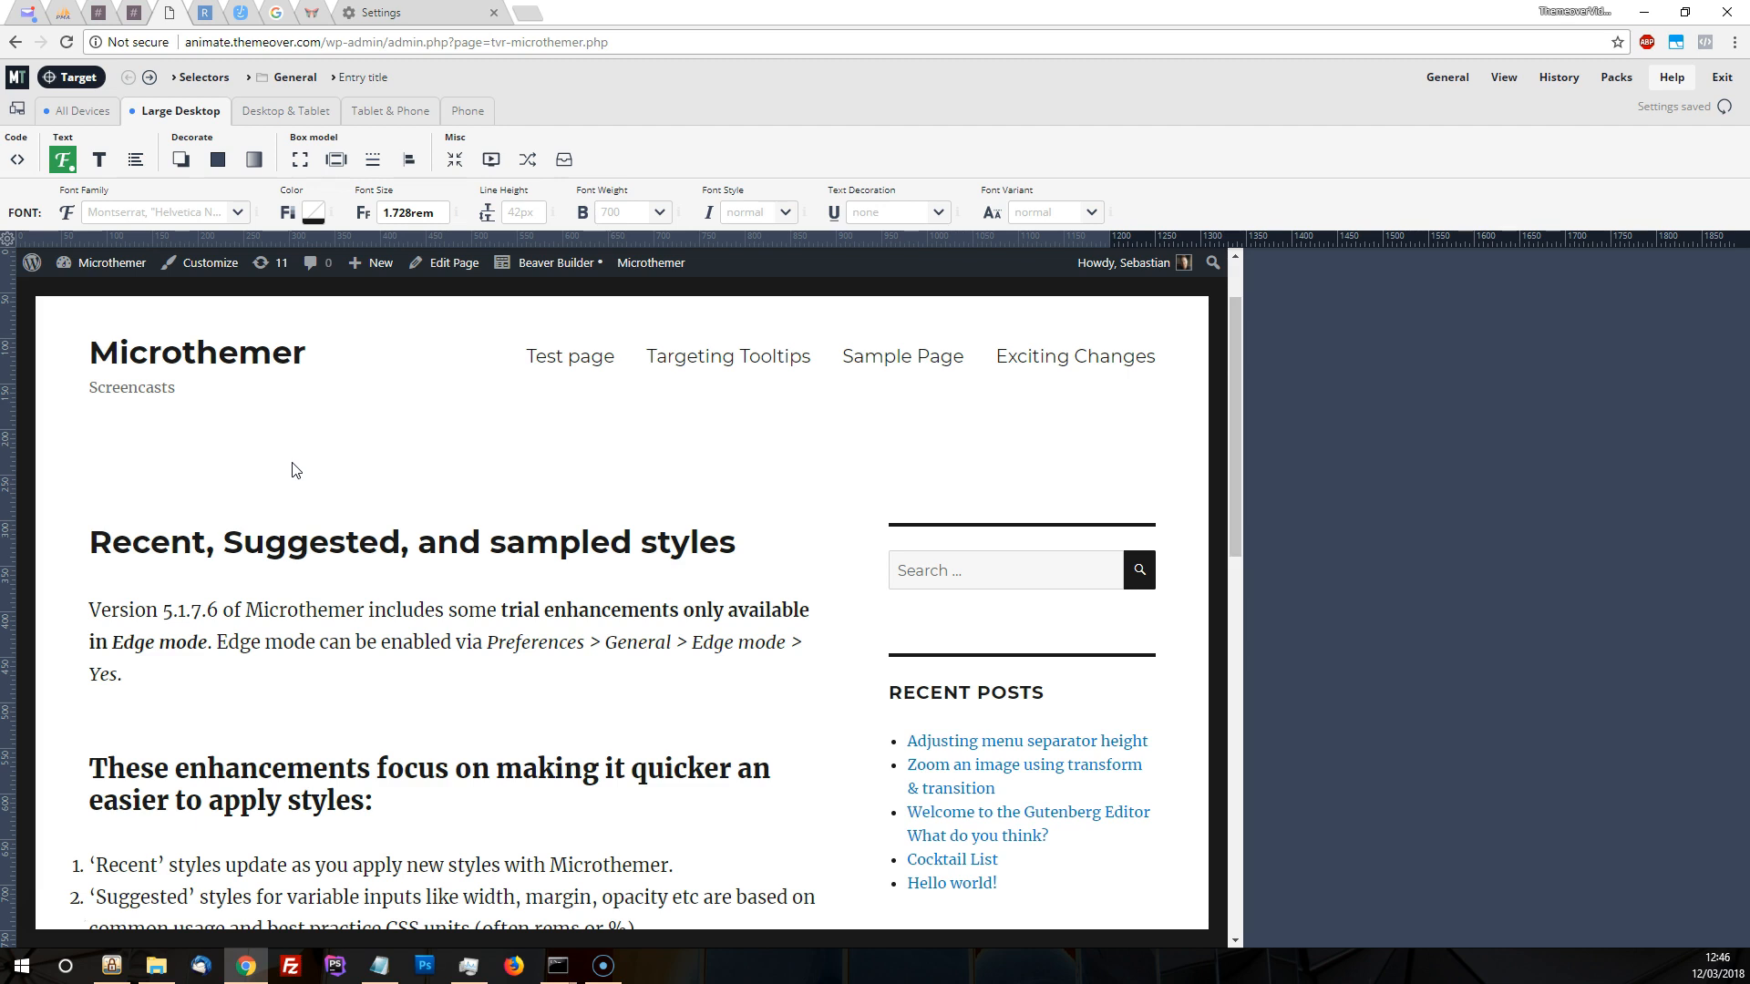
left_click(285, 444)
Sample the font families used on the page and apply the sampled Merriweather, Georgia, serif to the entry title
left_click(112, 209)
scroll(169, 364, "down", 4)
scroll(168, 365, "down", 2)
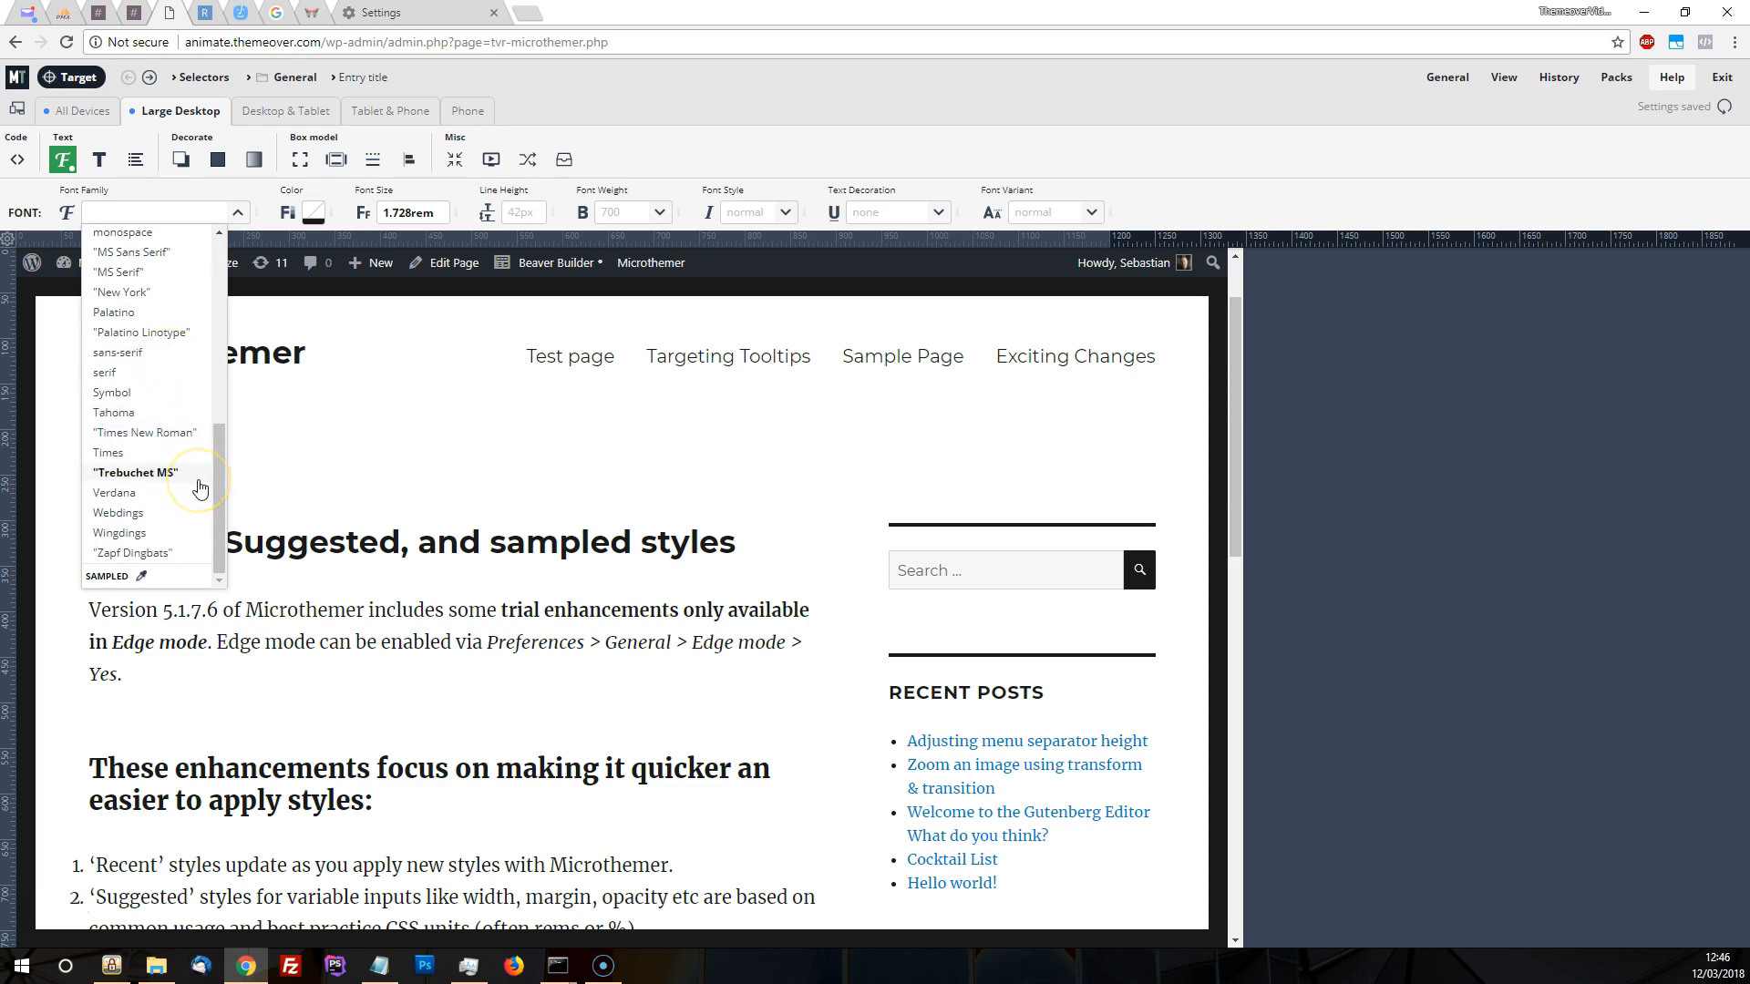
left_click(142, 580)
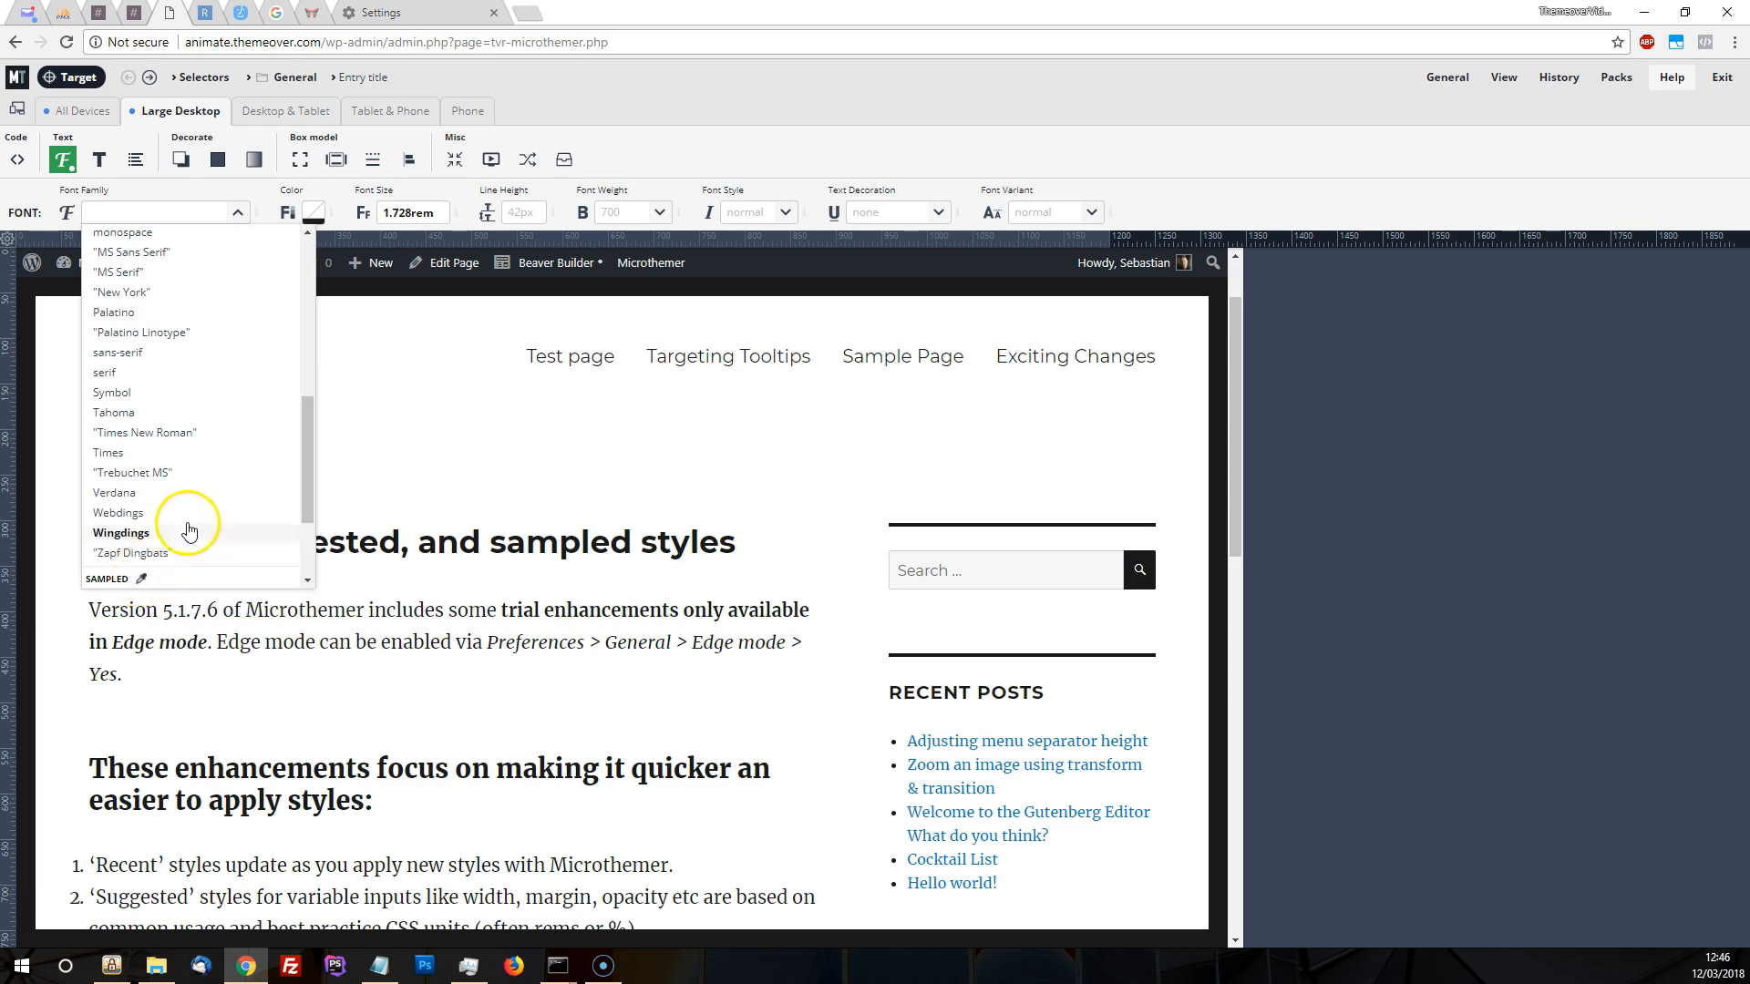
scroll(193, 538, "down", 2)
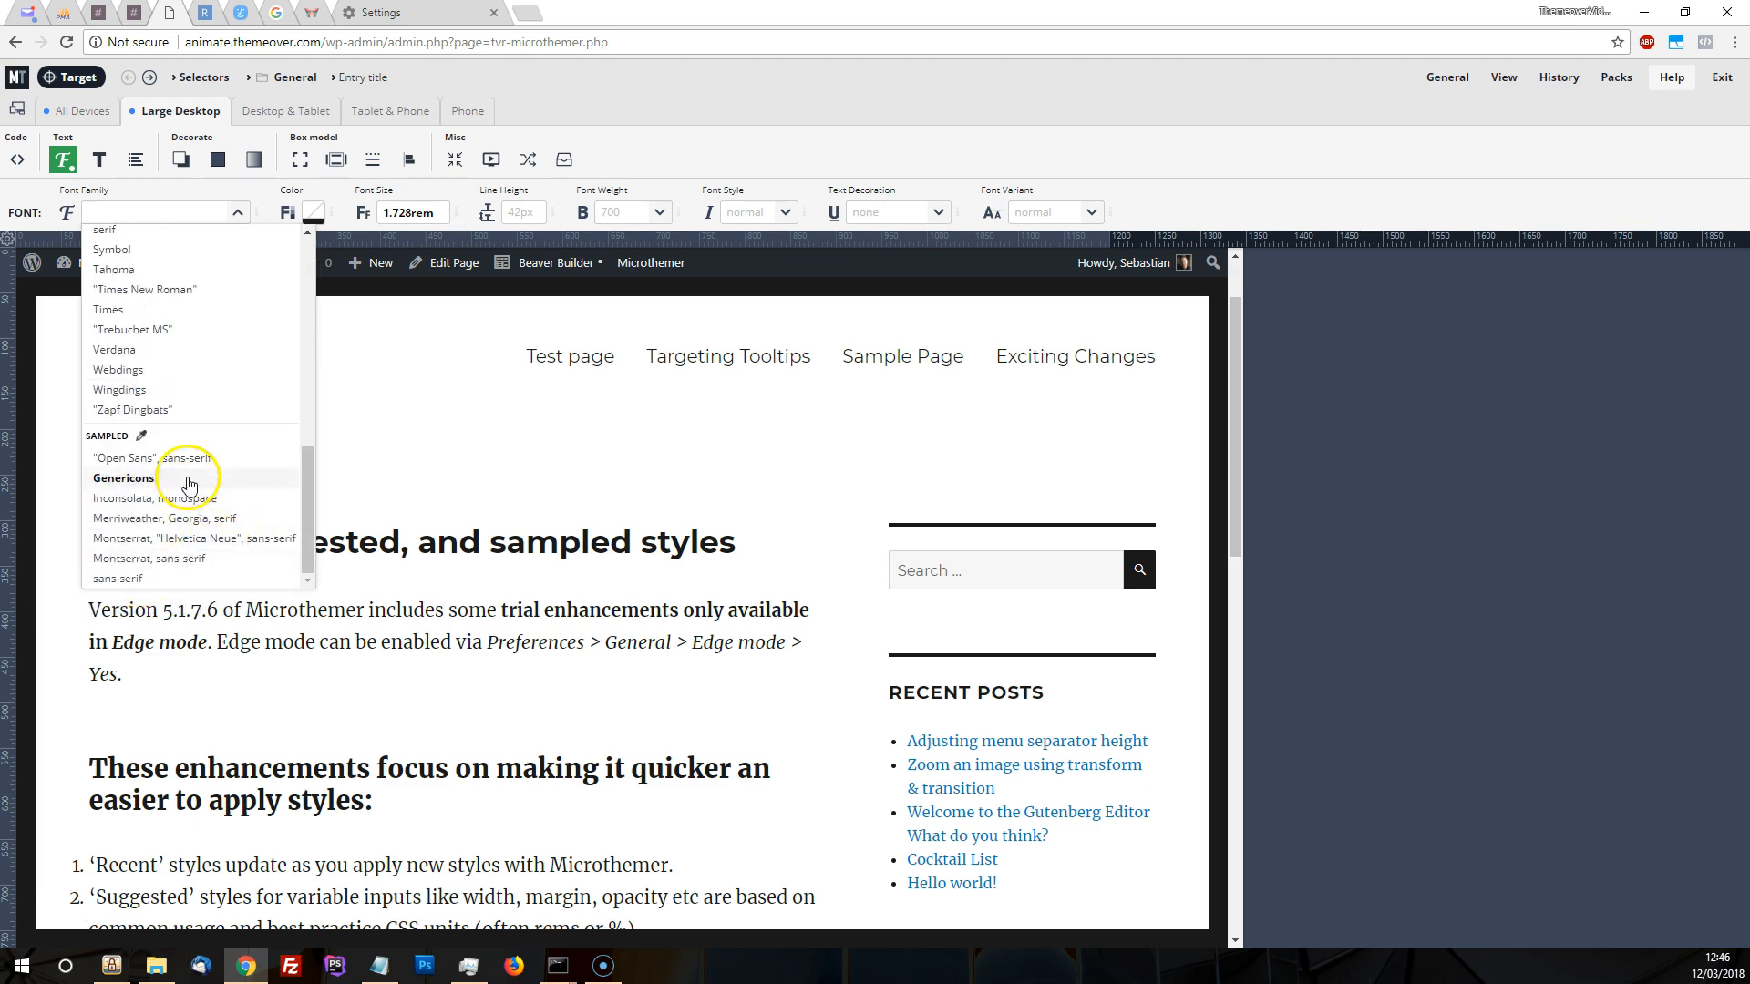
left_click(156, 518)
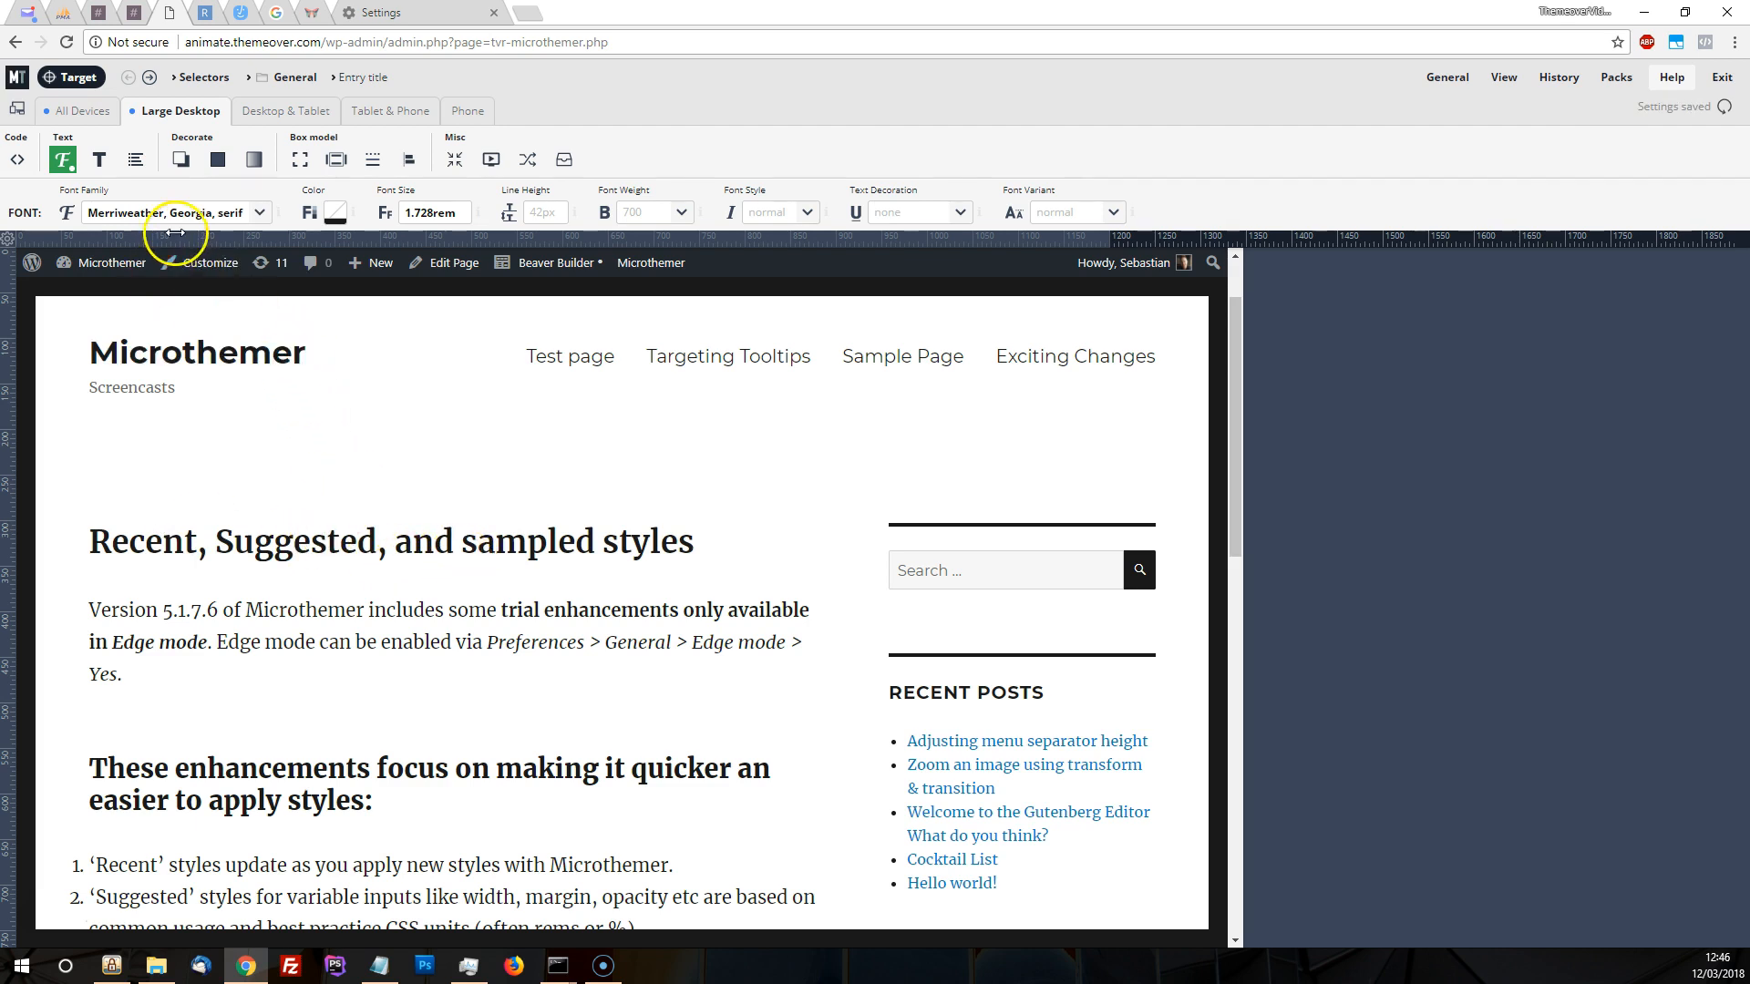
Browse Google Fonts for the entry title without choosing one and reapply the Merriweather, Georgia, serif family
left_click(229, 210)
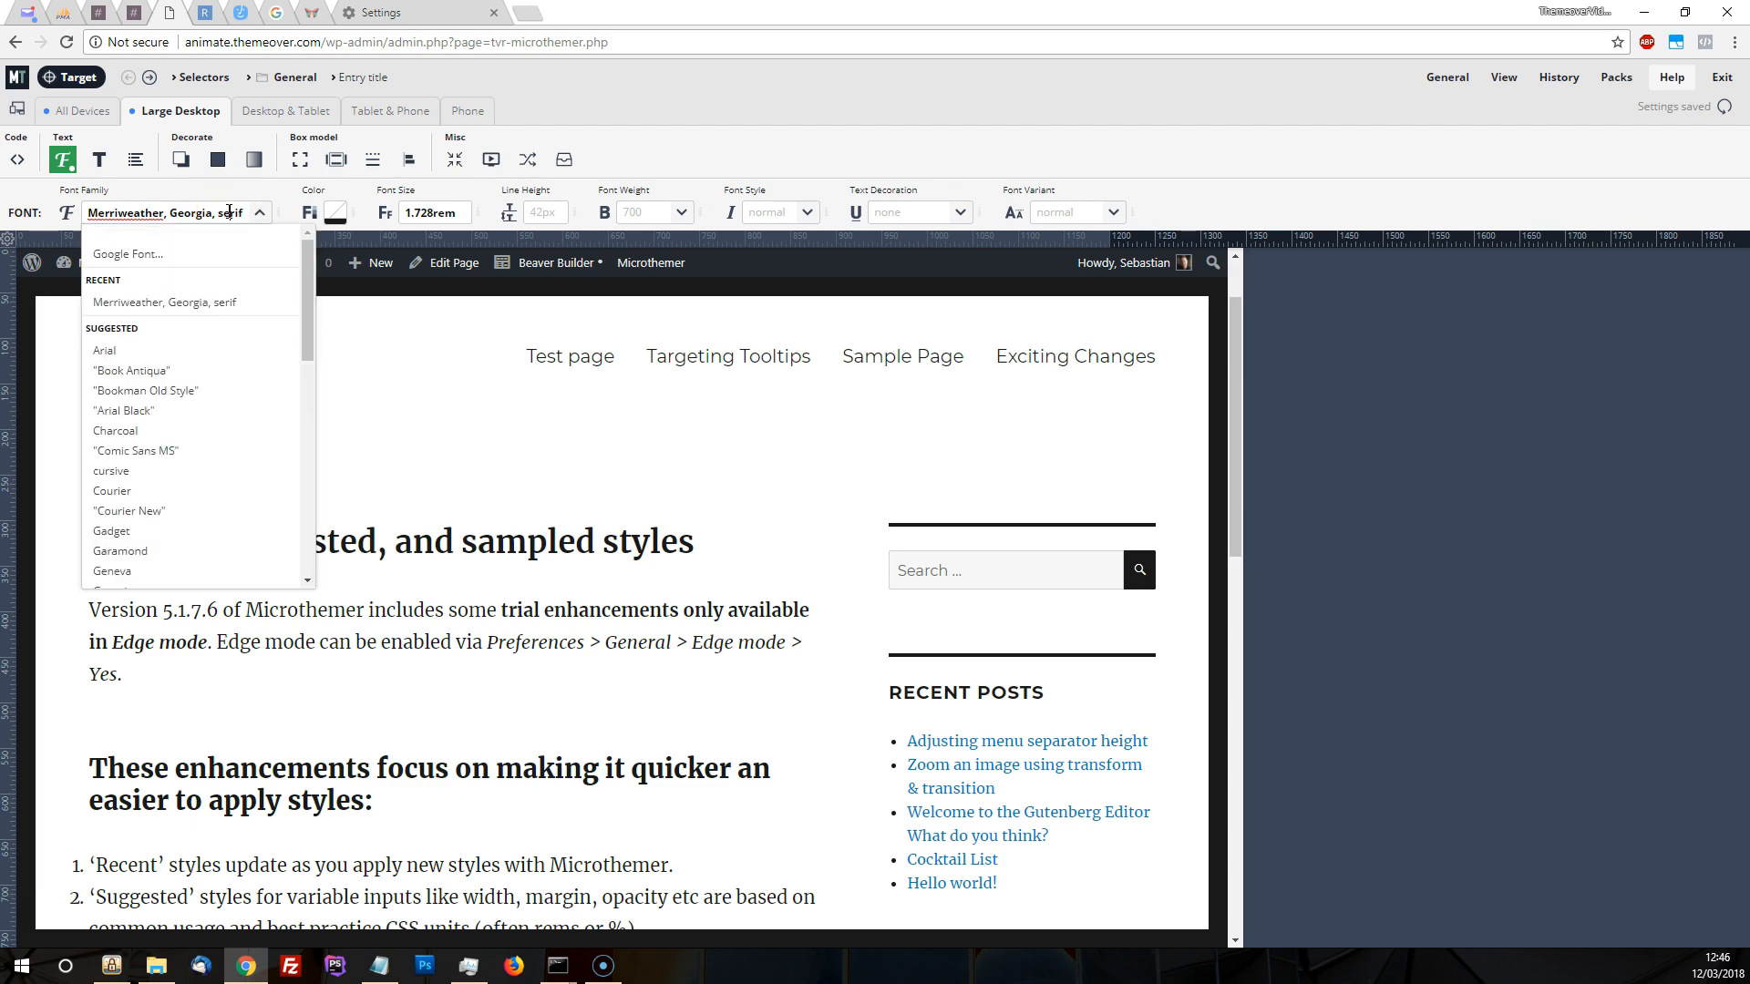
left_click(149, 261)
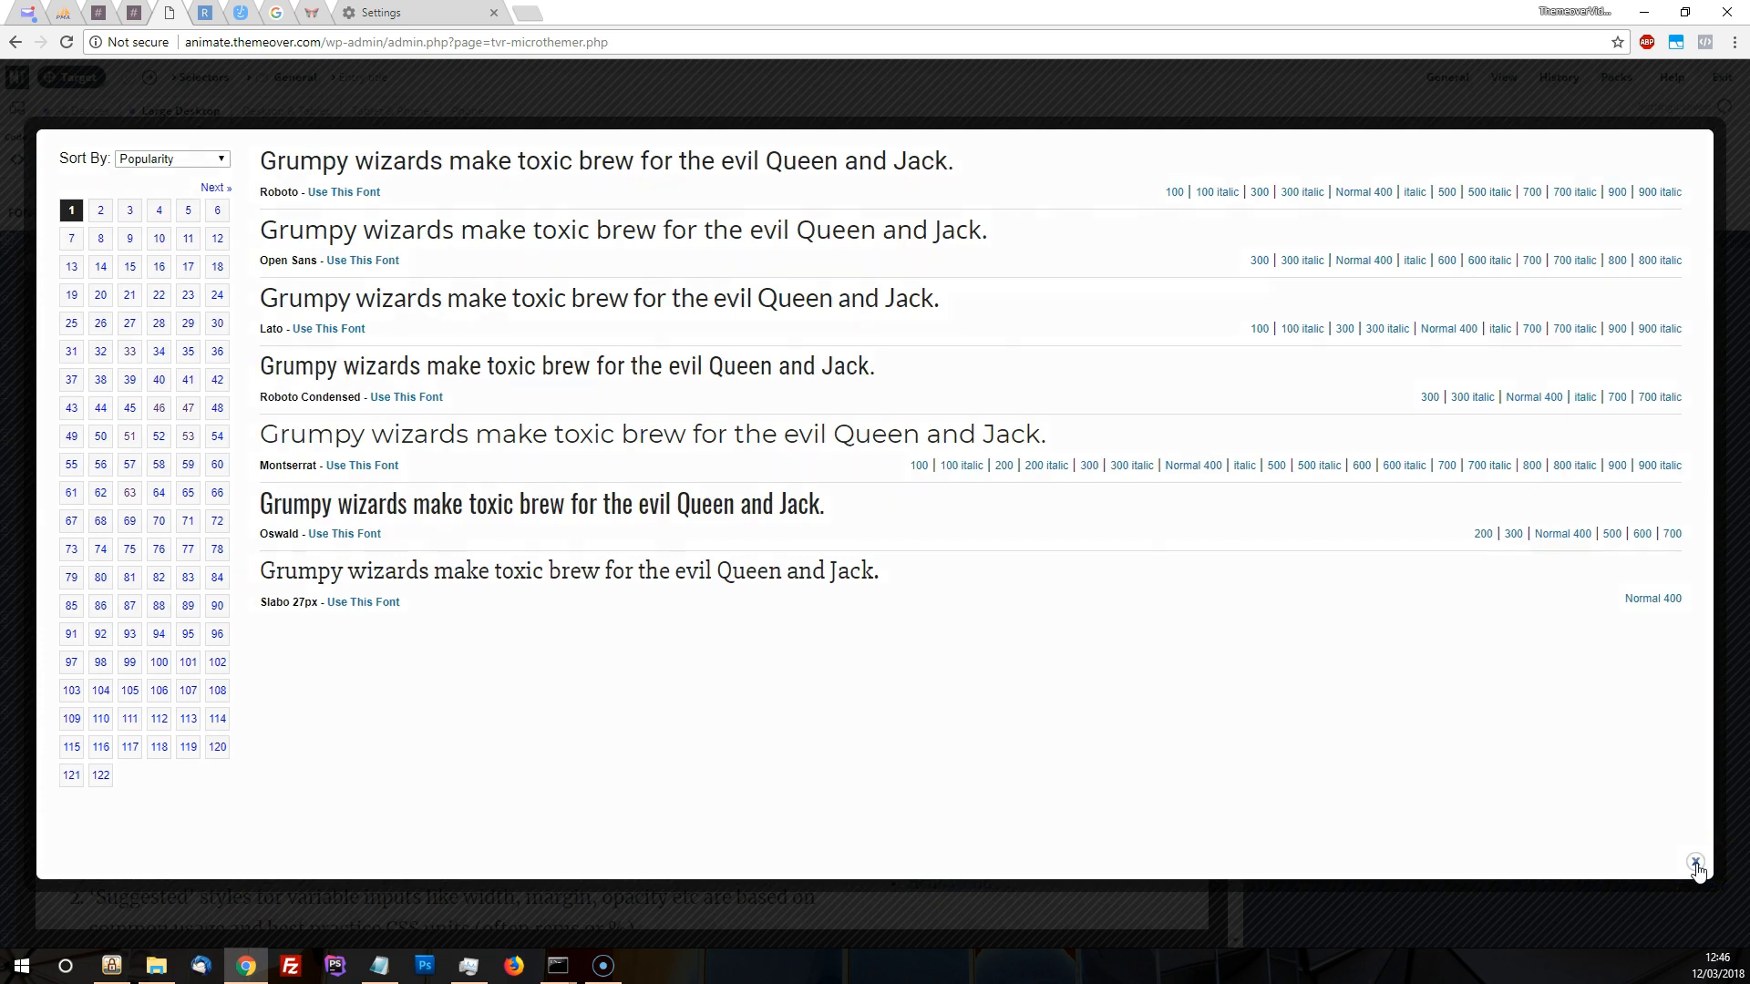
left_click(1695, 862)
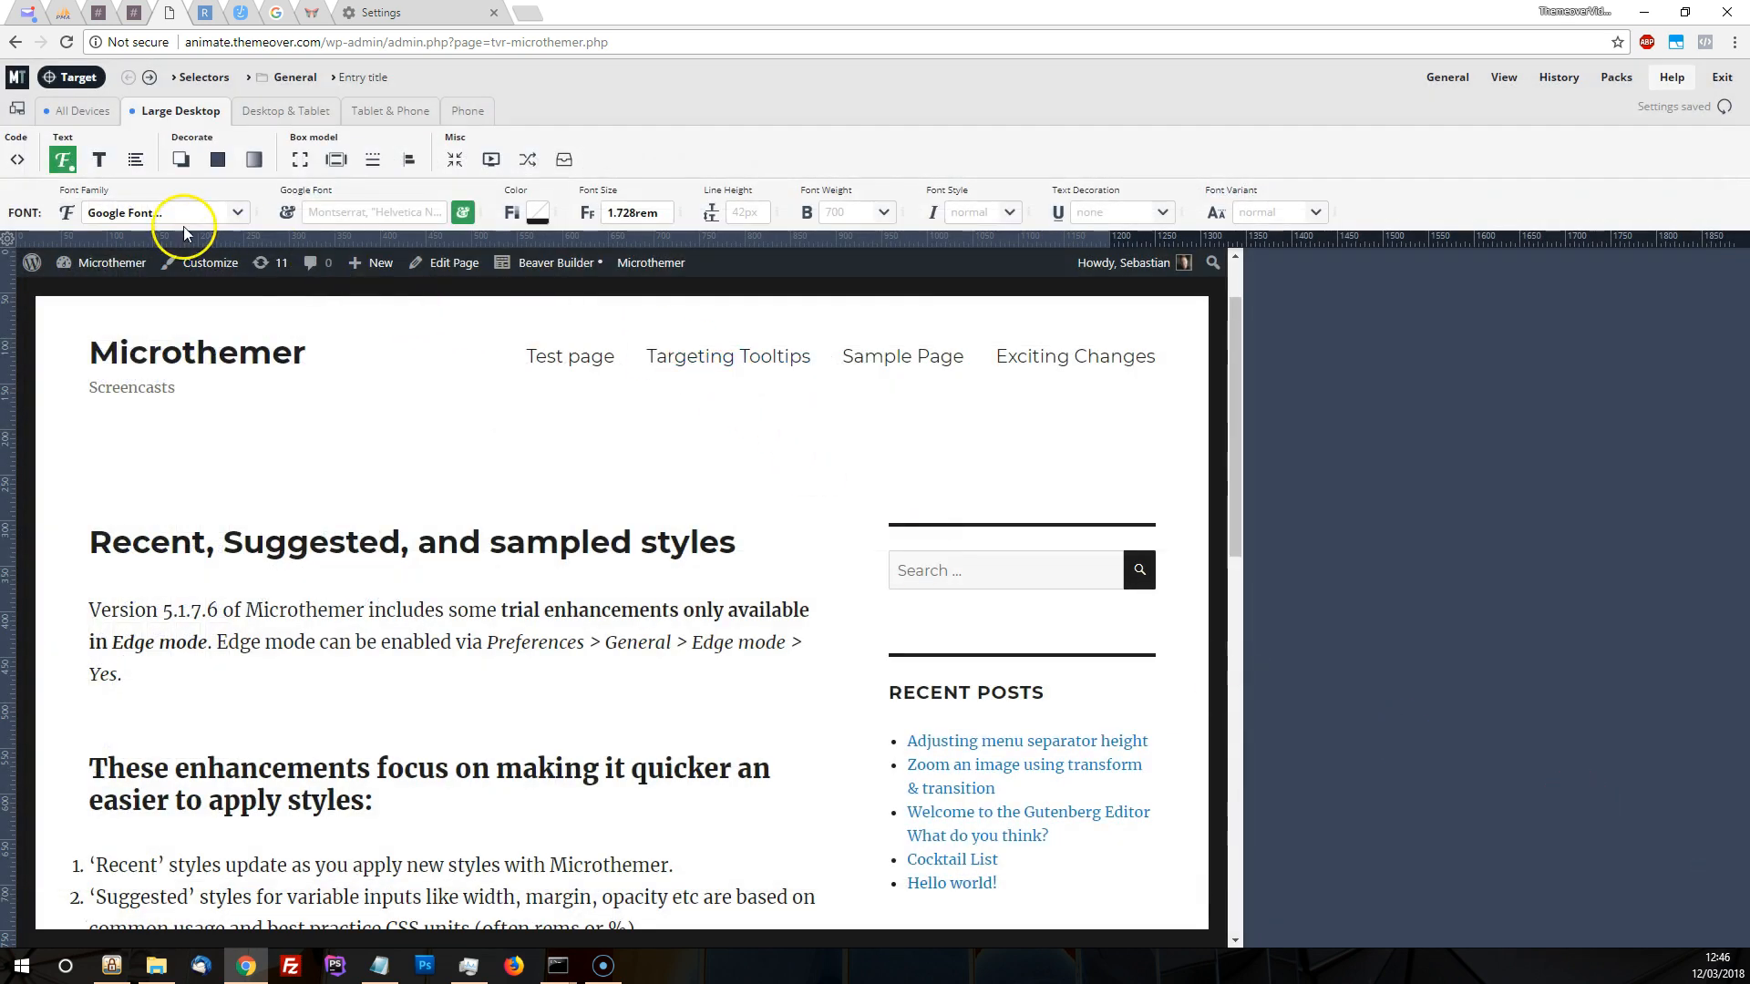
left_click(228, 212)
scroll(187, 455, "down", 5)
left_click(142, 524)
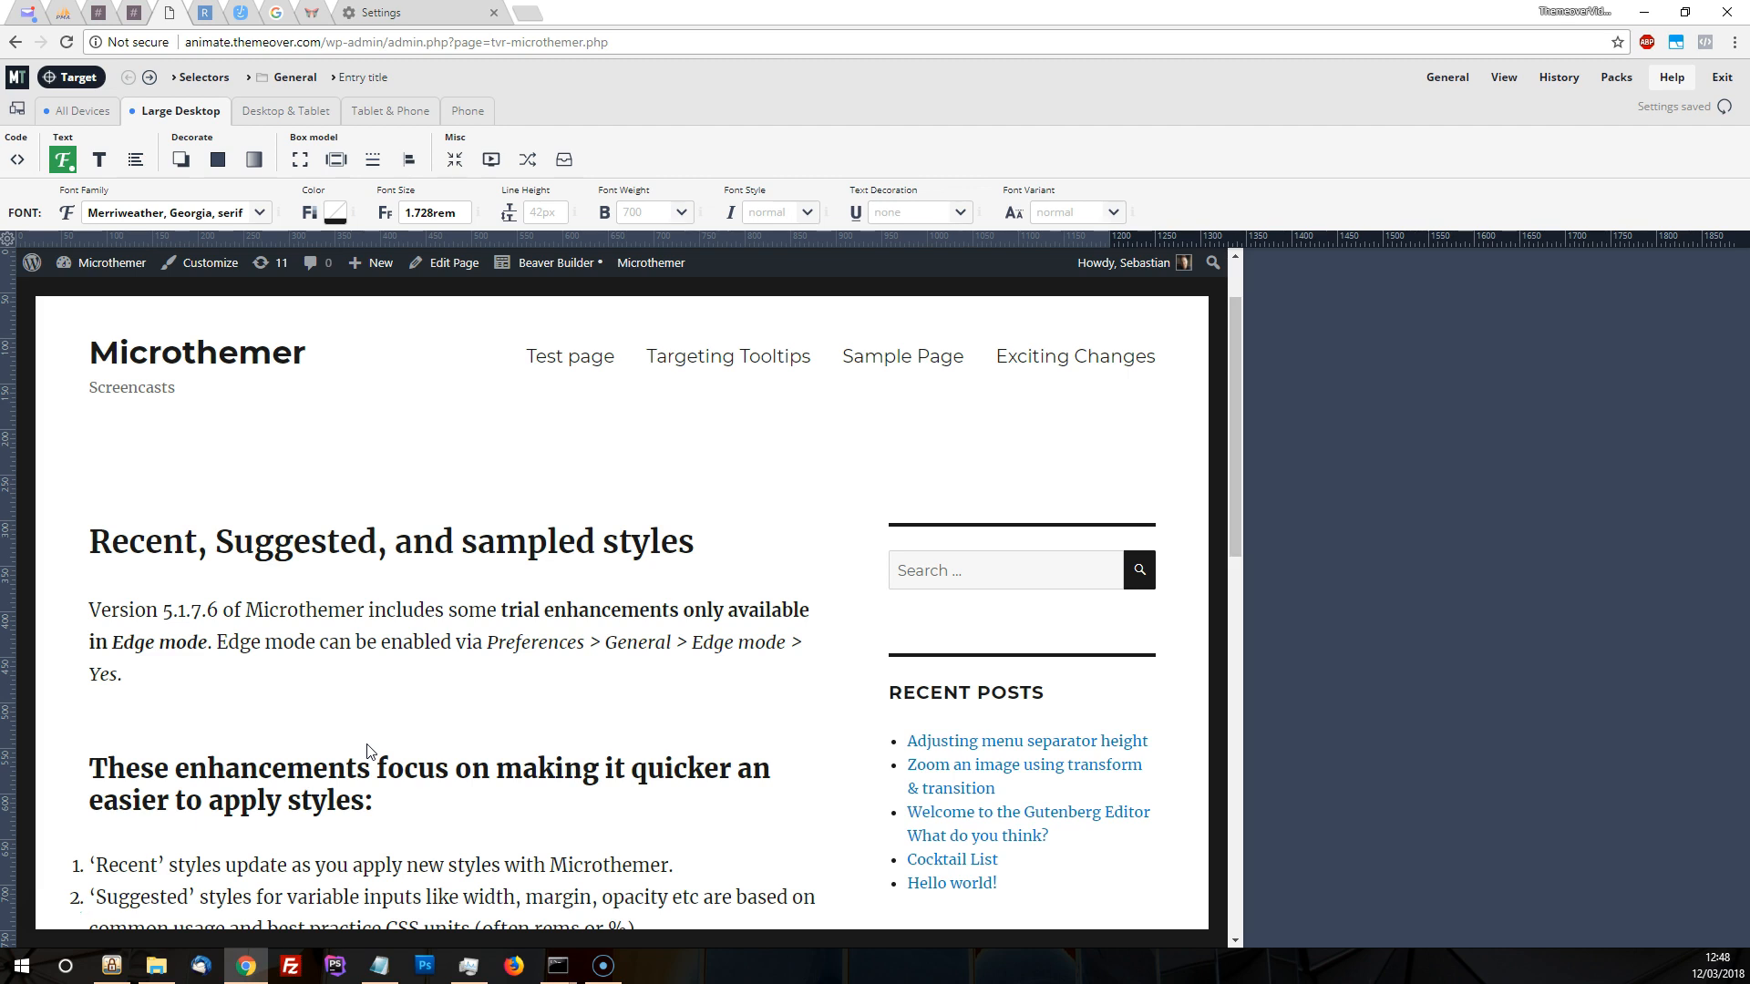
View the entry title's recent and suggested font sizes and sample font sizes from the page
left_click(425, 213)
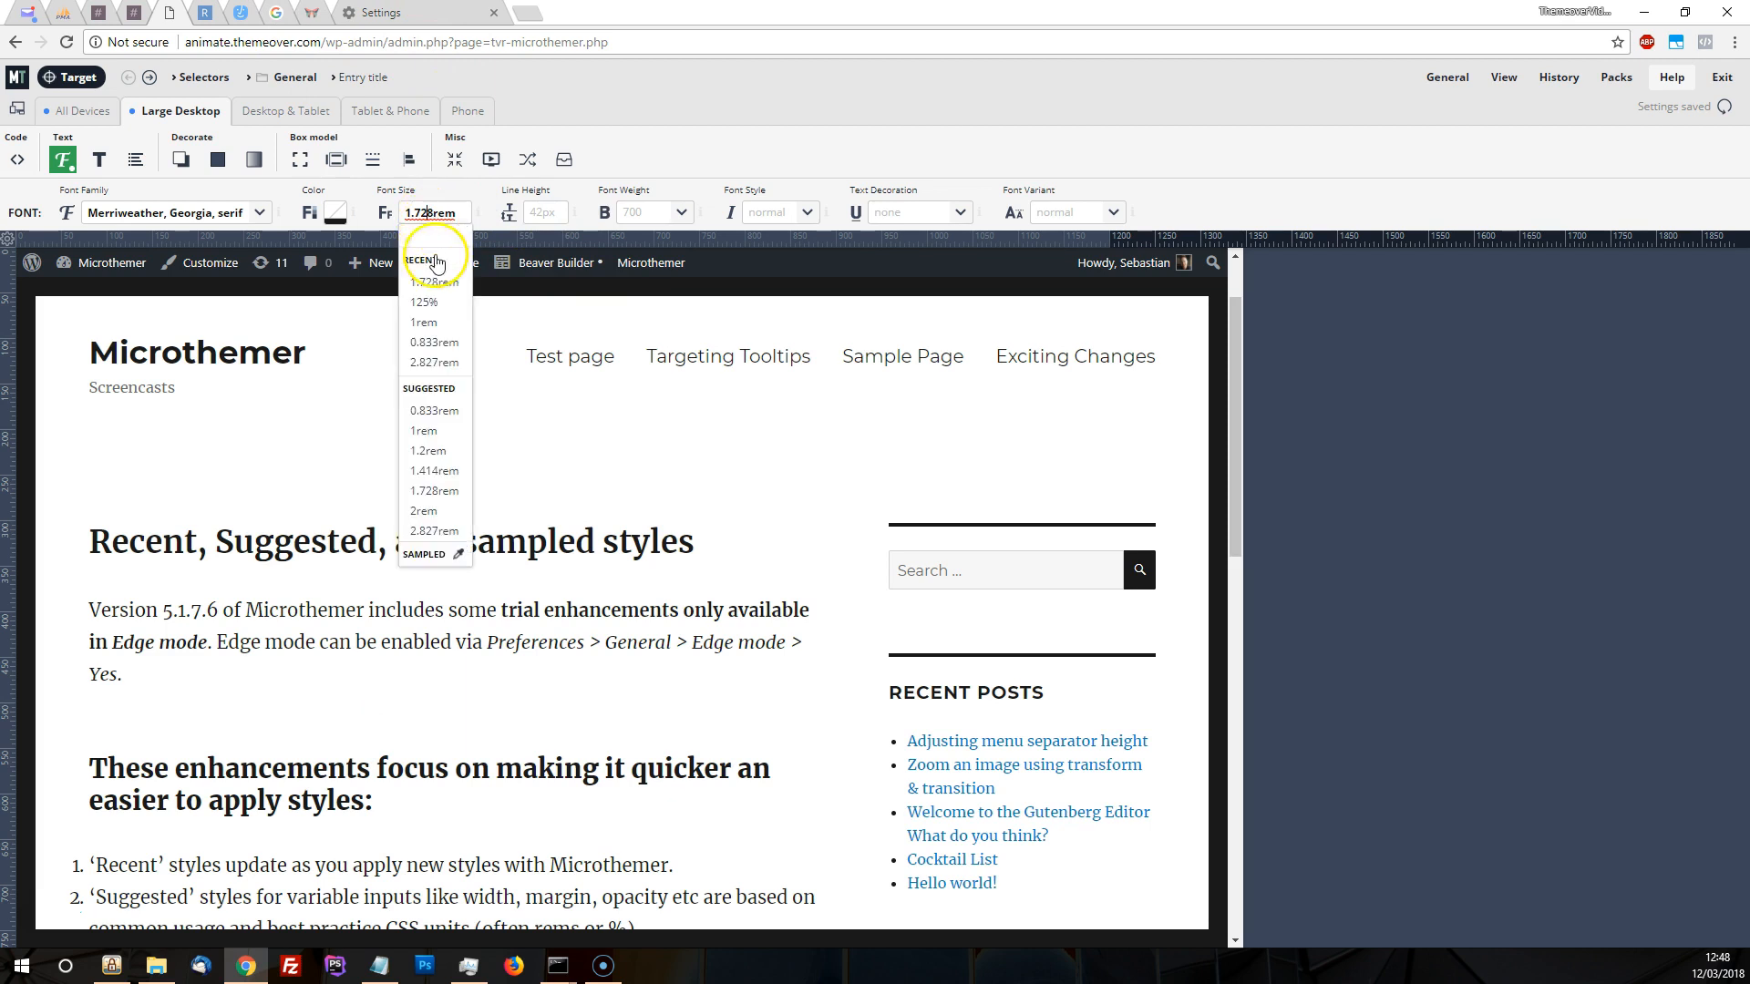
left_click(459, 554)
Try the suggested top margins 1.5rem and 1rem on the entry title
left_click(337, 160)
left_click(623, 210)
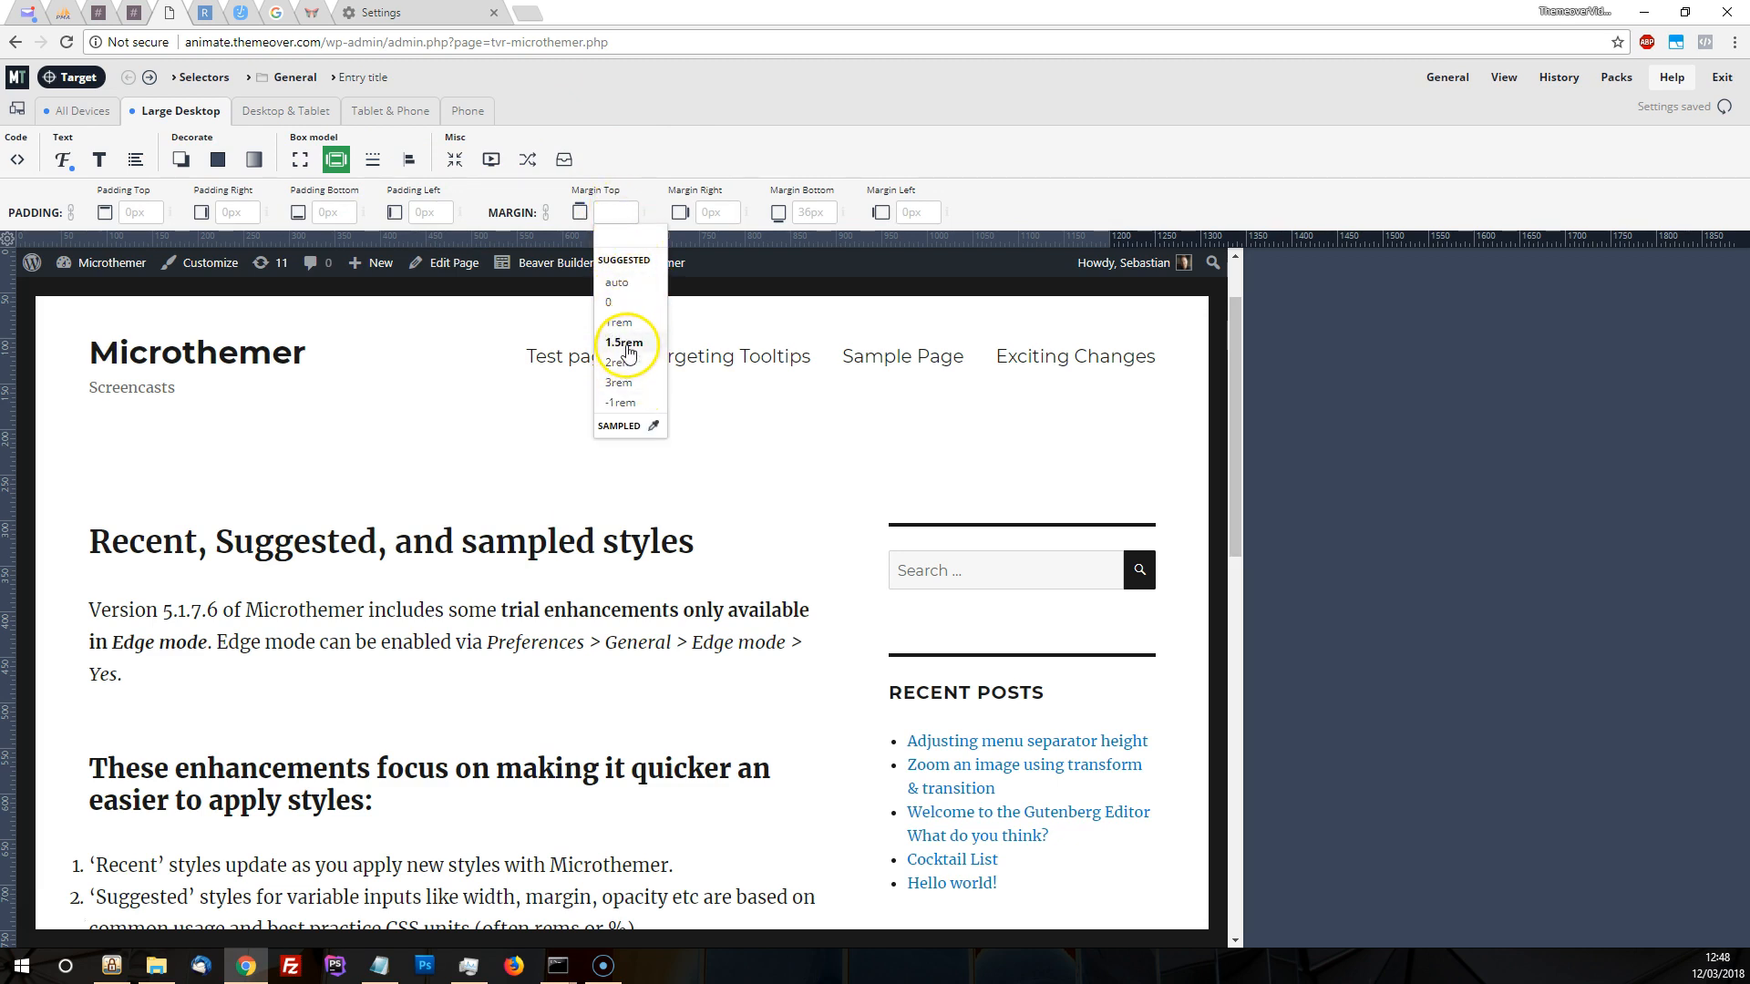
left_click(626, 345)
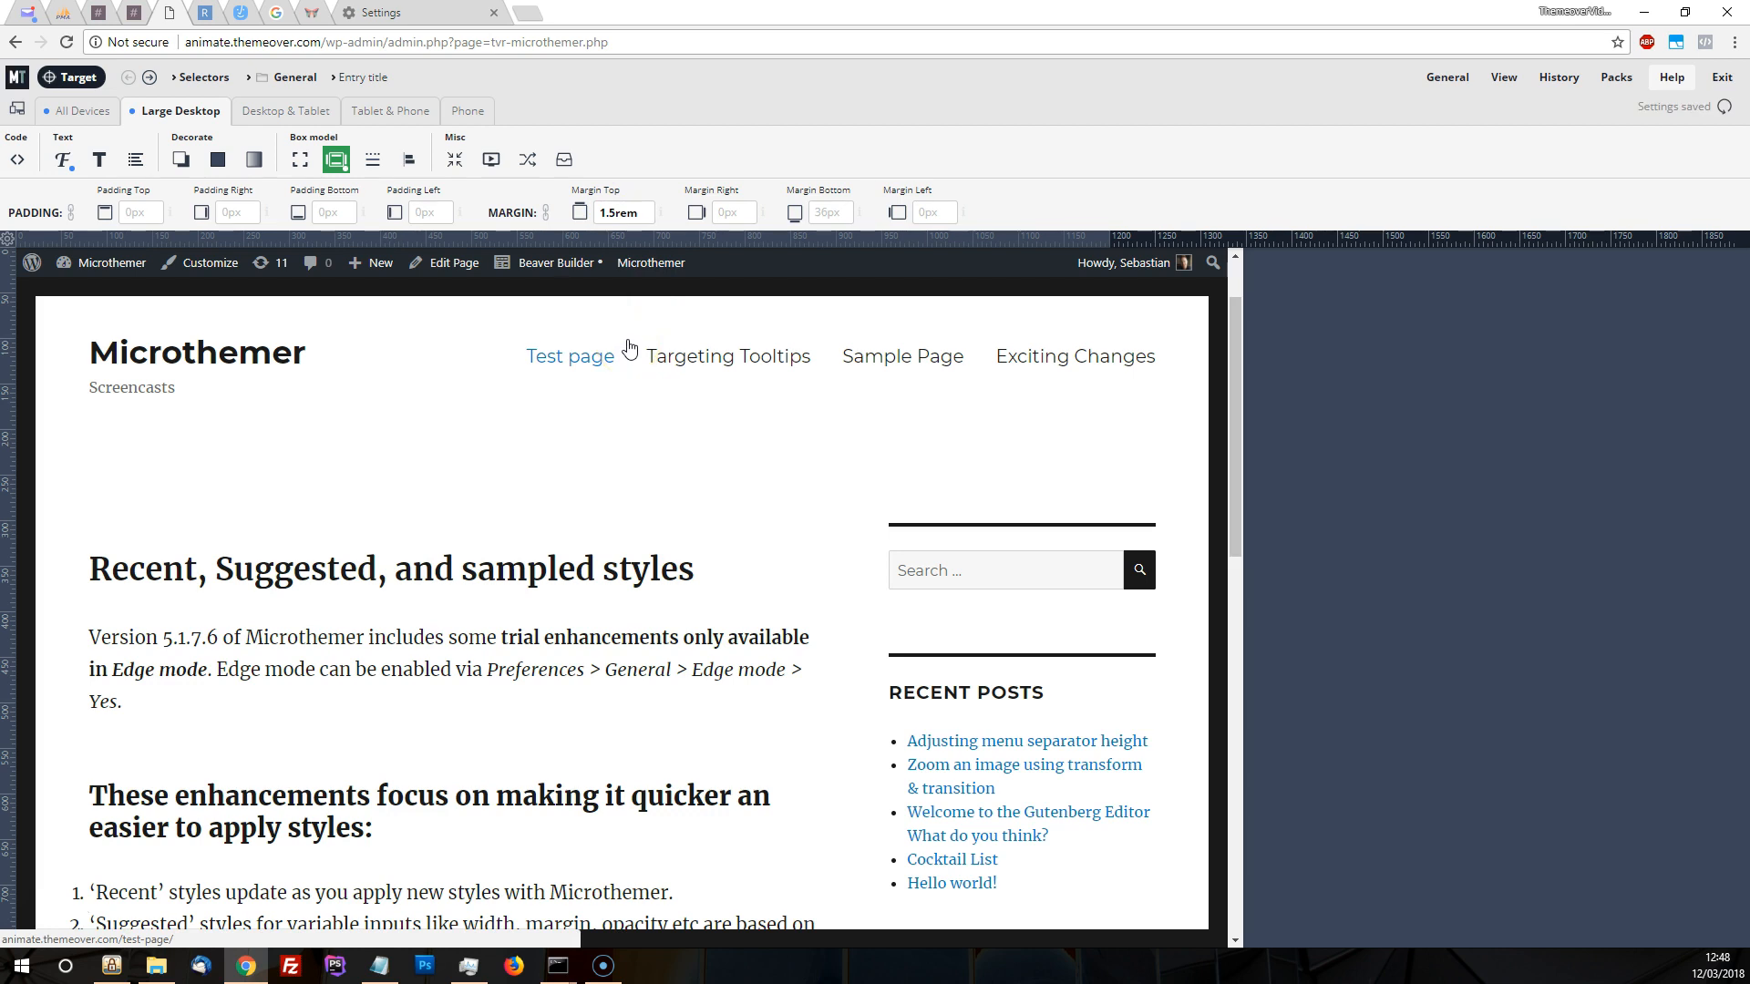
left_click(627, 212)
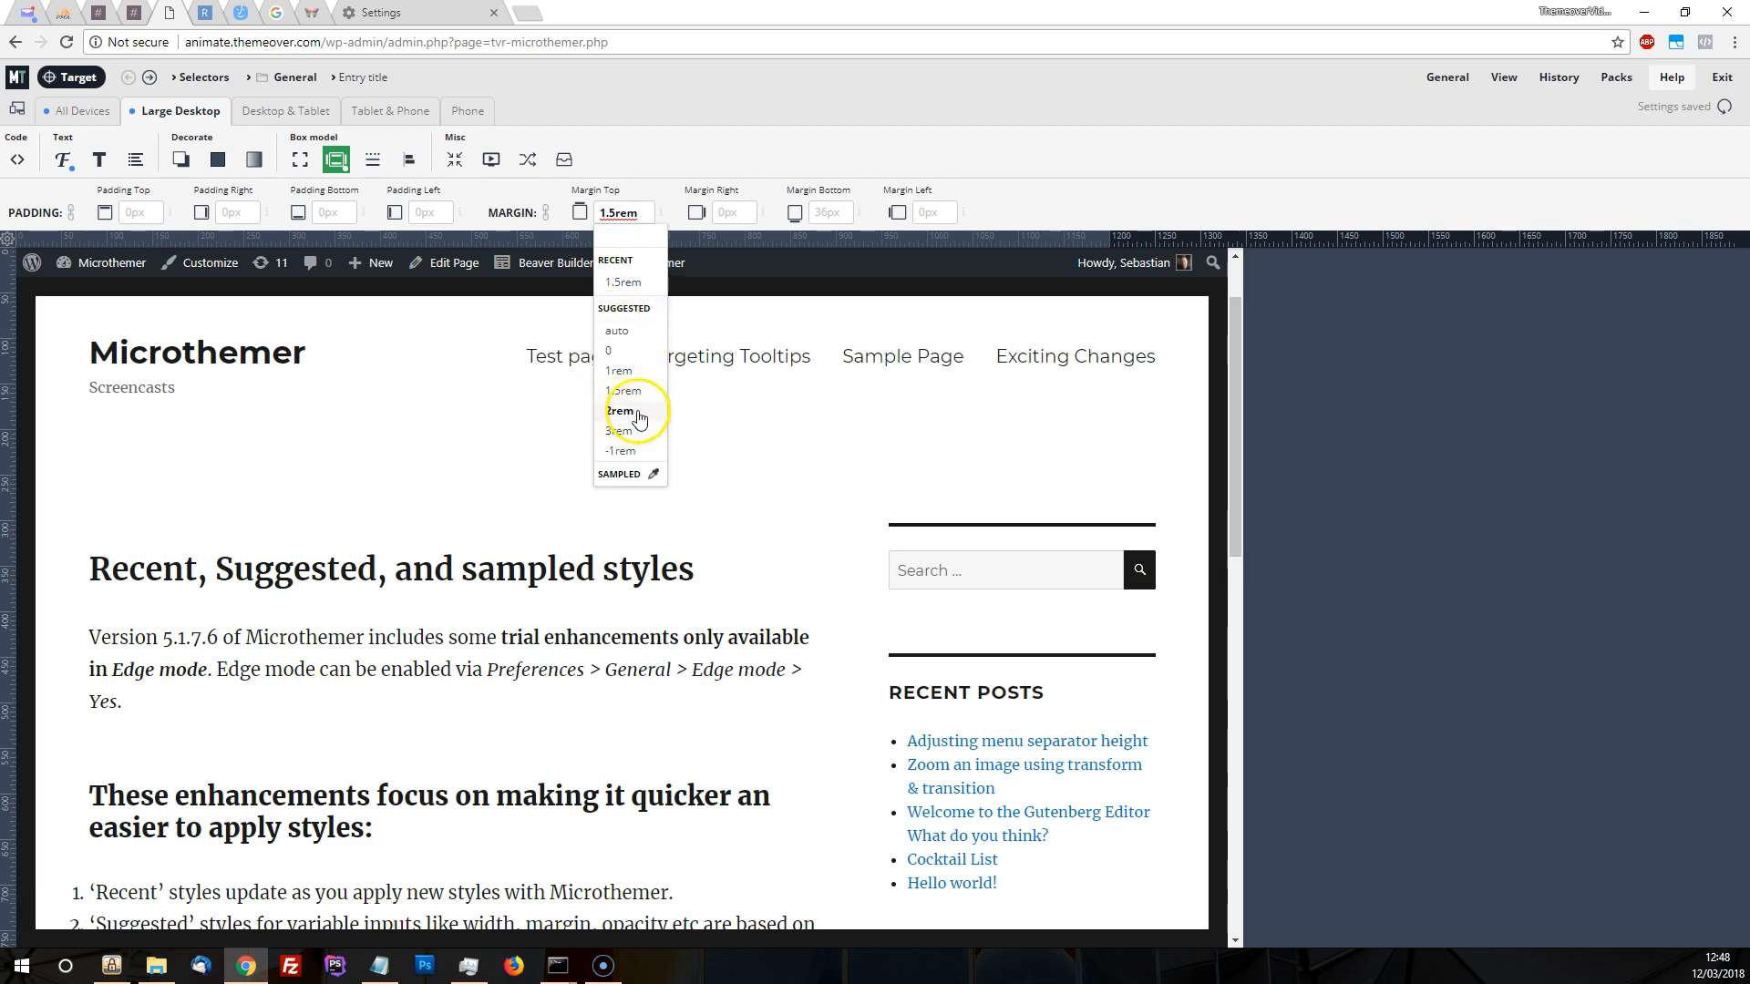
left_click(618, 371)
Sample the top margin values used on the page and look through the sampled list
left_click(624, 212)
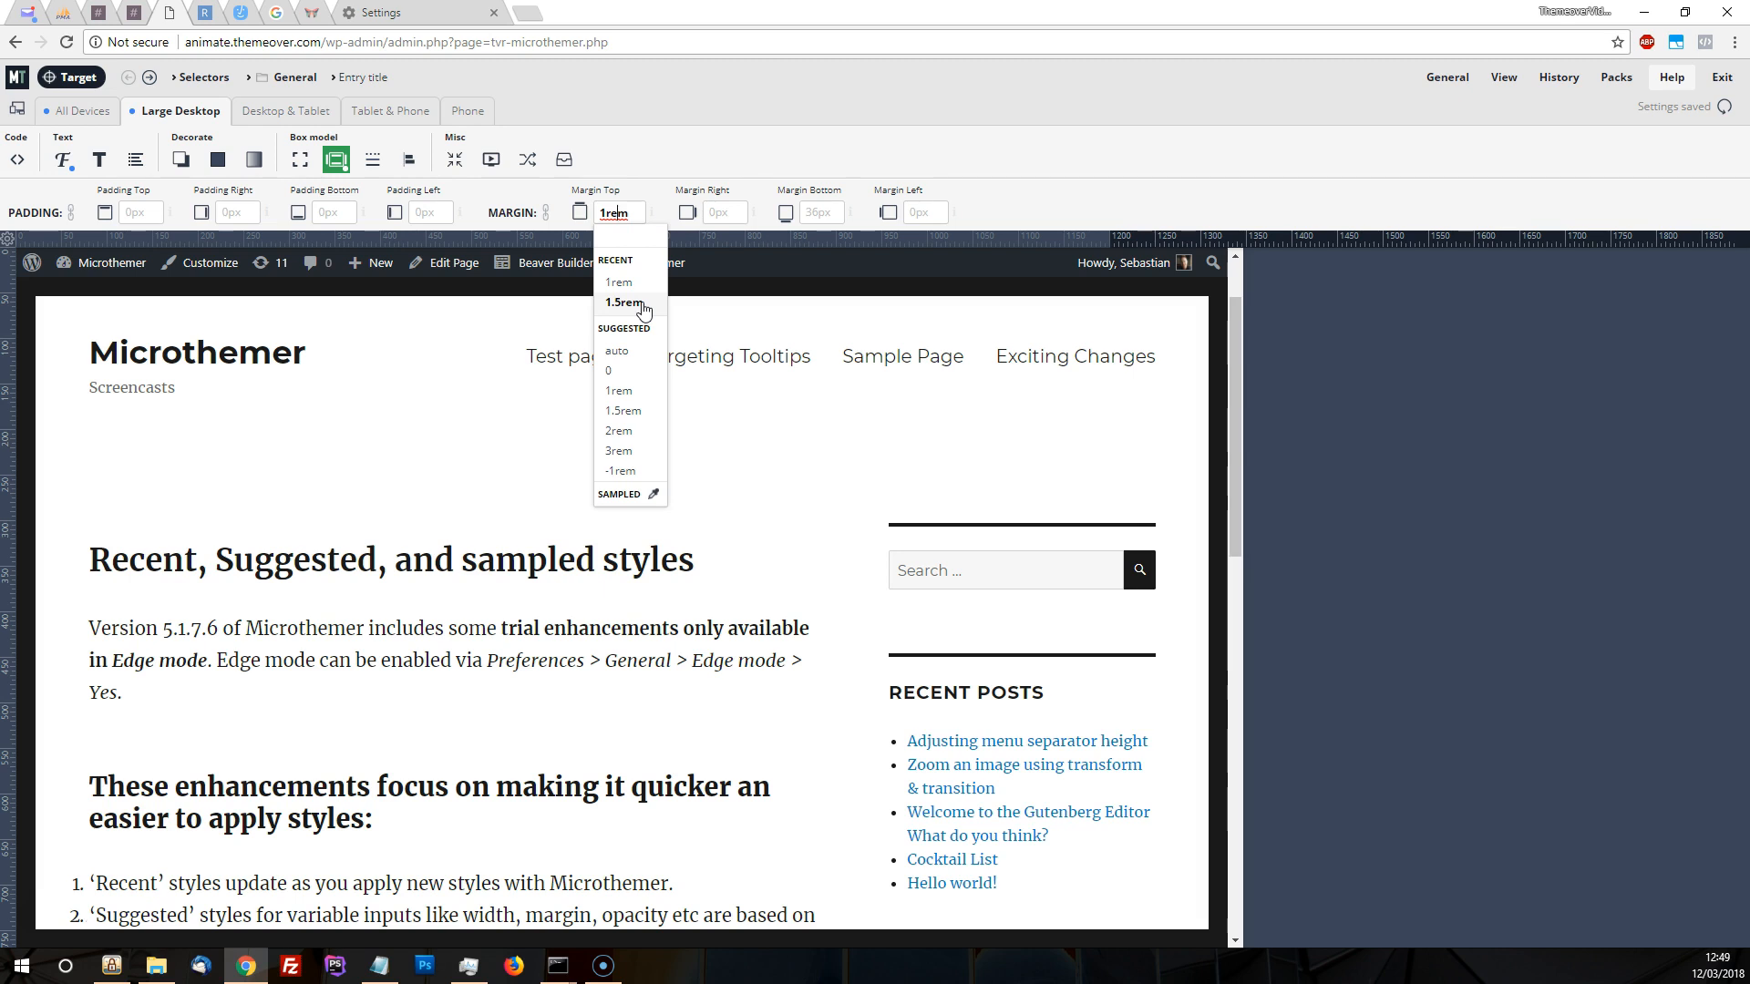
left_click(655, 497)
scroll(644, 438, "down", 5)
scroll(643, 422, "up", 3)
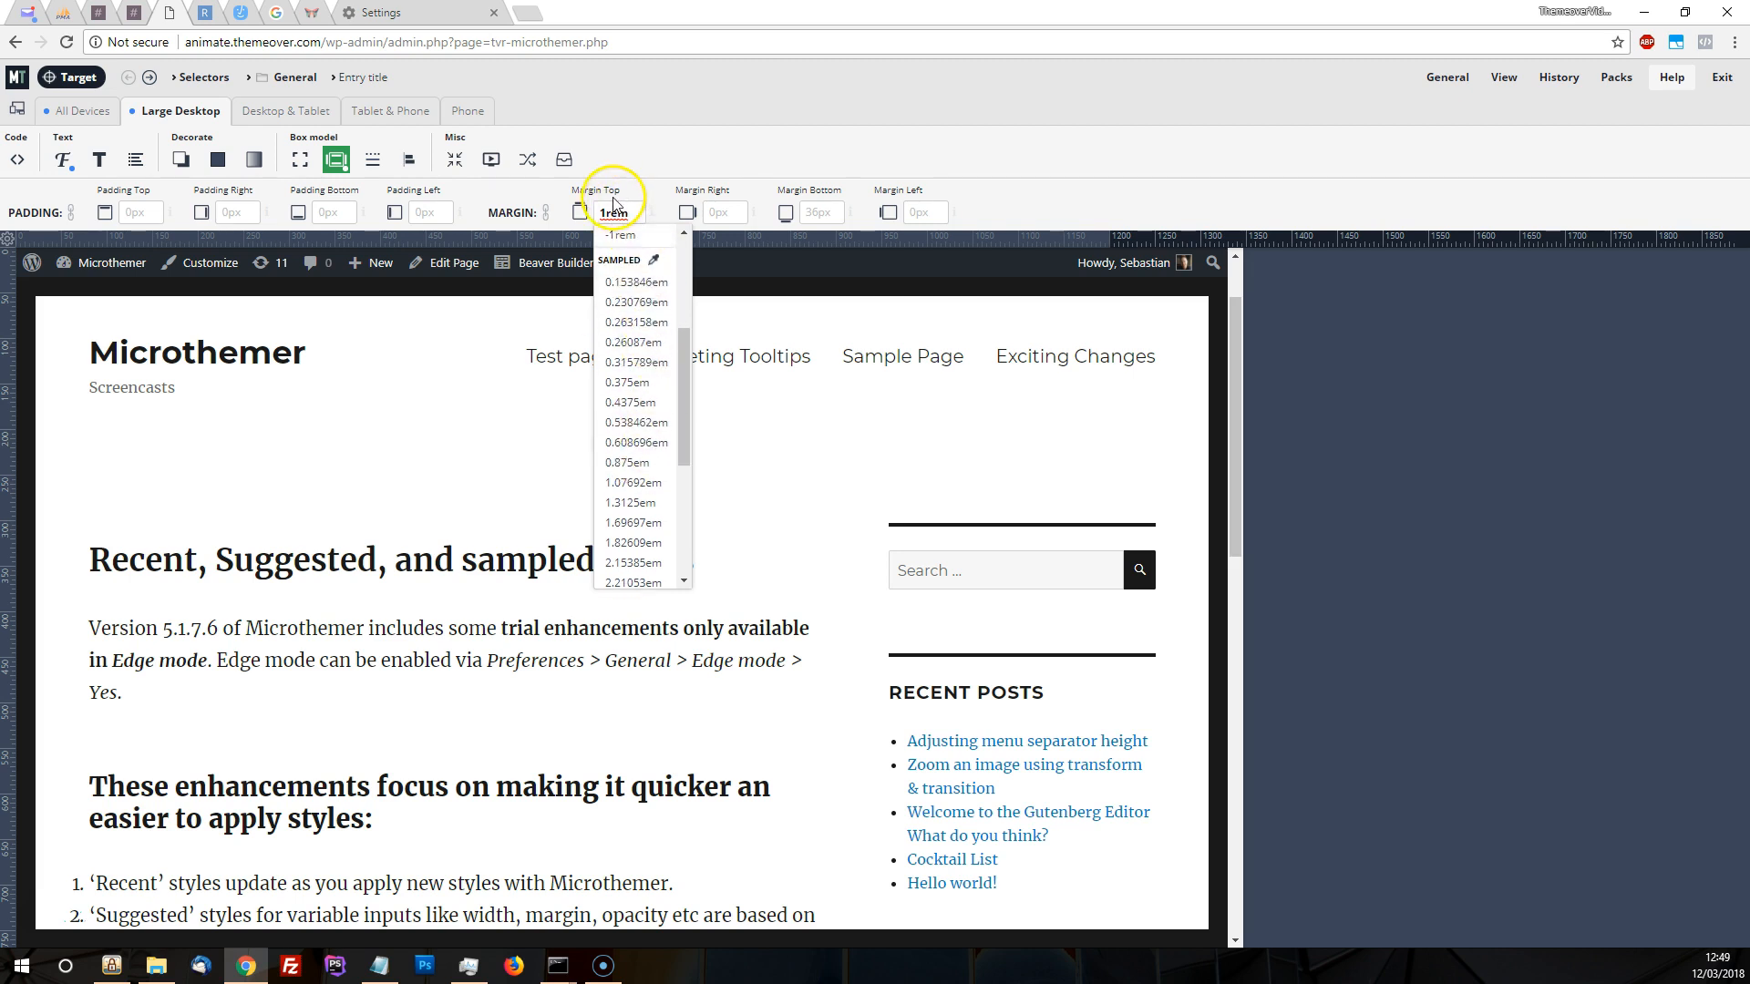
scroll(646, 383, "up", 2)
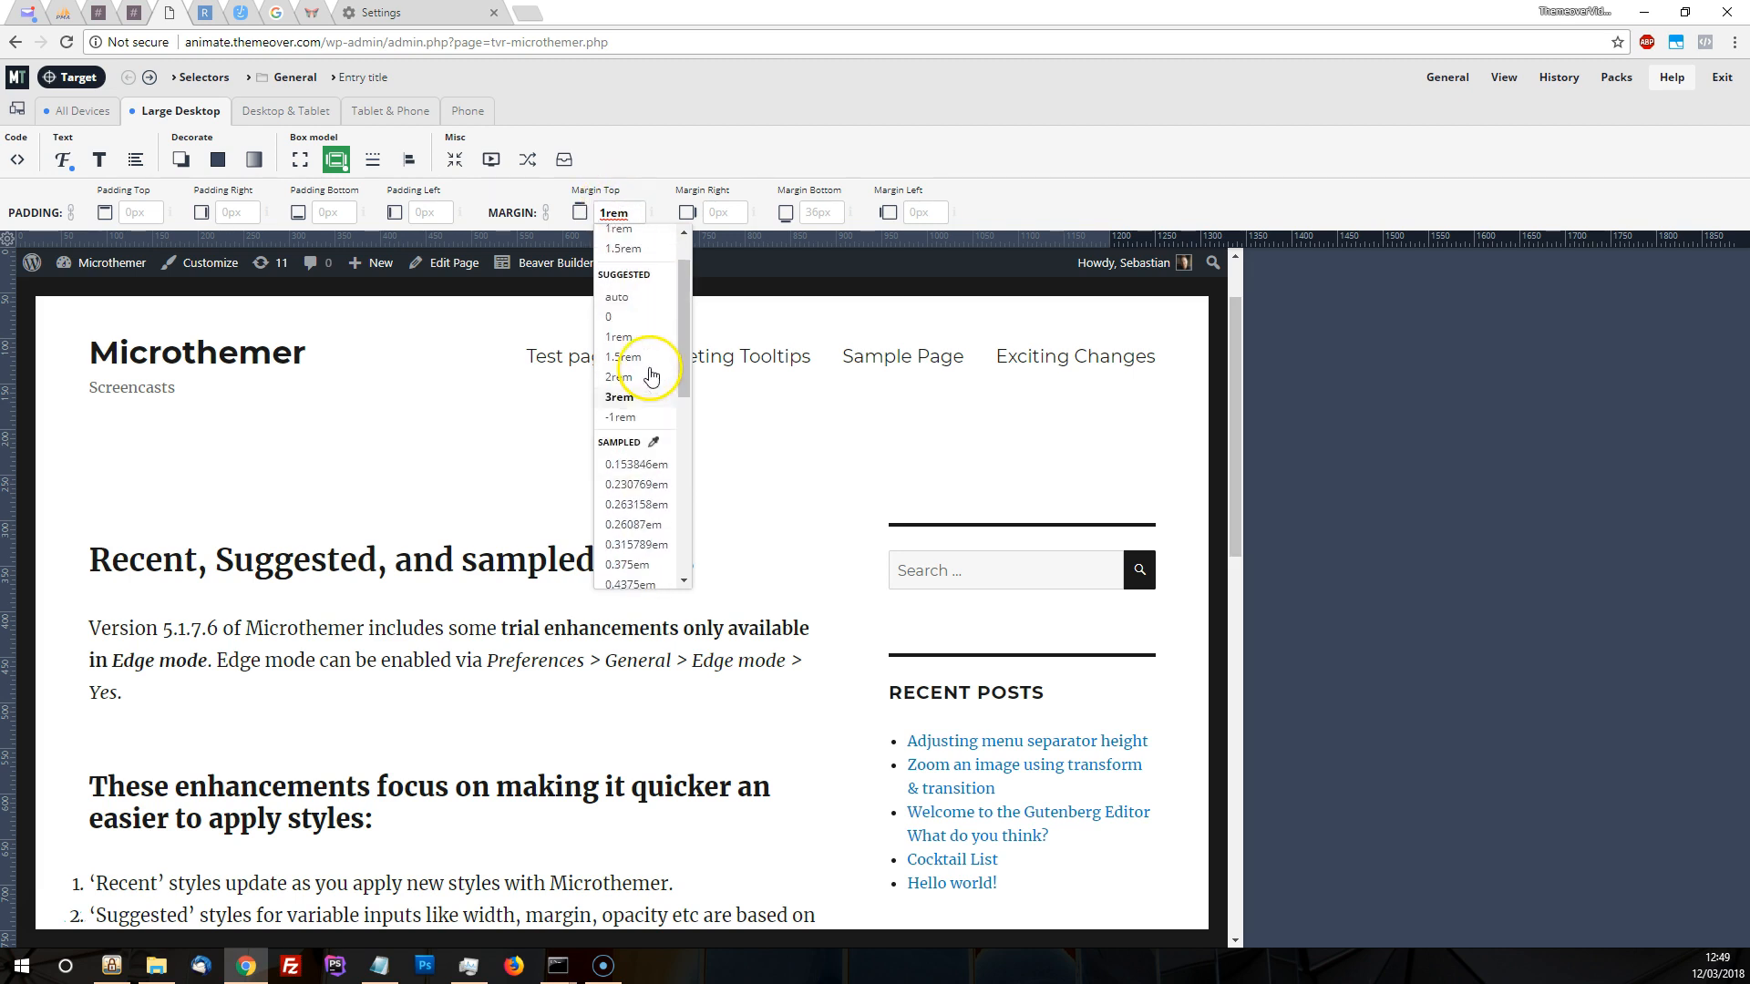
Look through the suggested and sampled values offered for the entry title's right margin
left_click(716, 215)
scroll(755, 455, "down", 5)
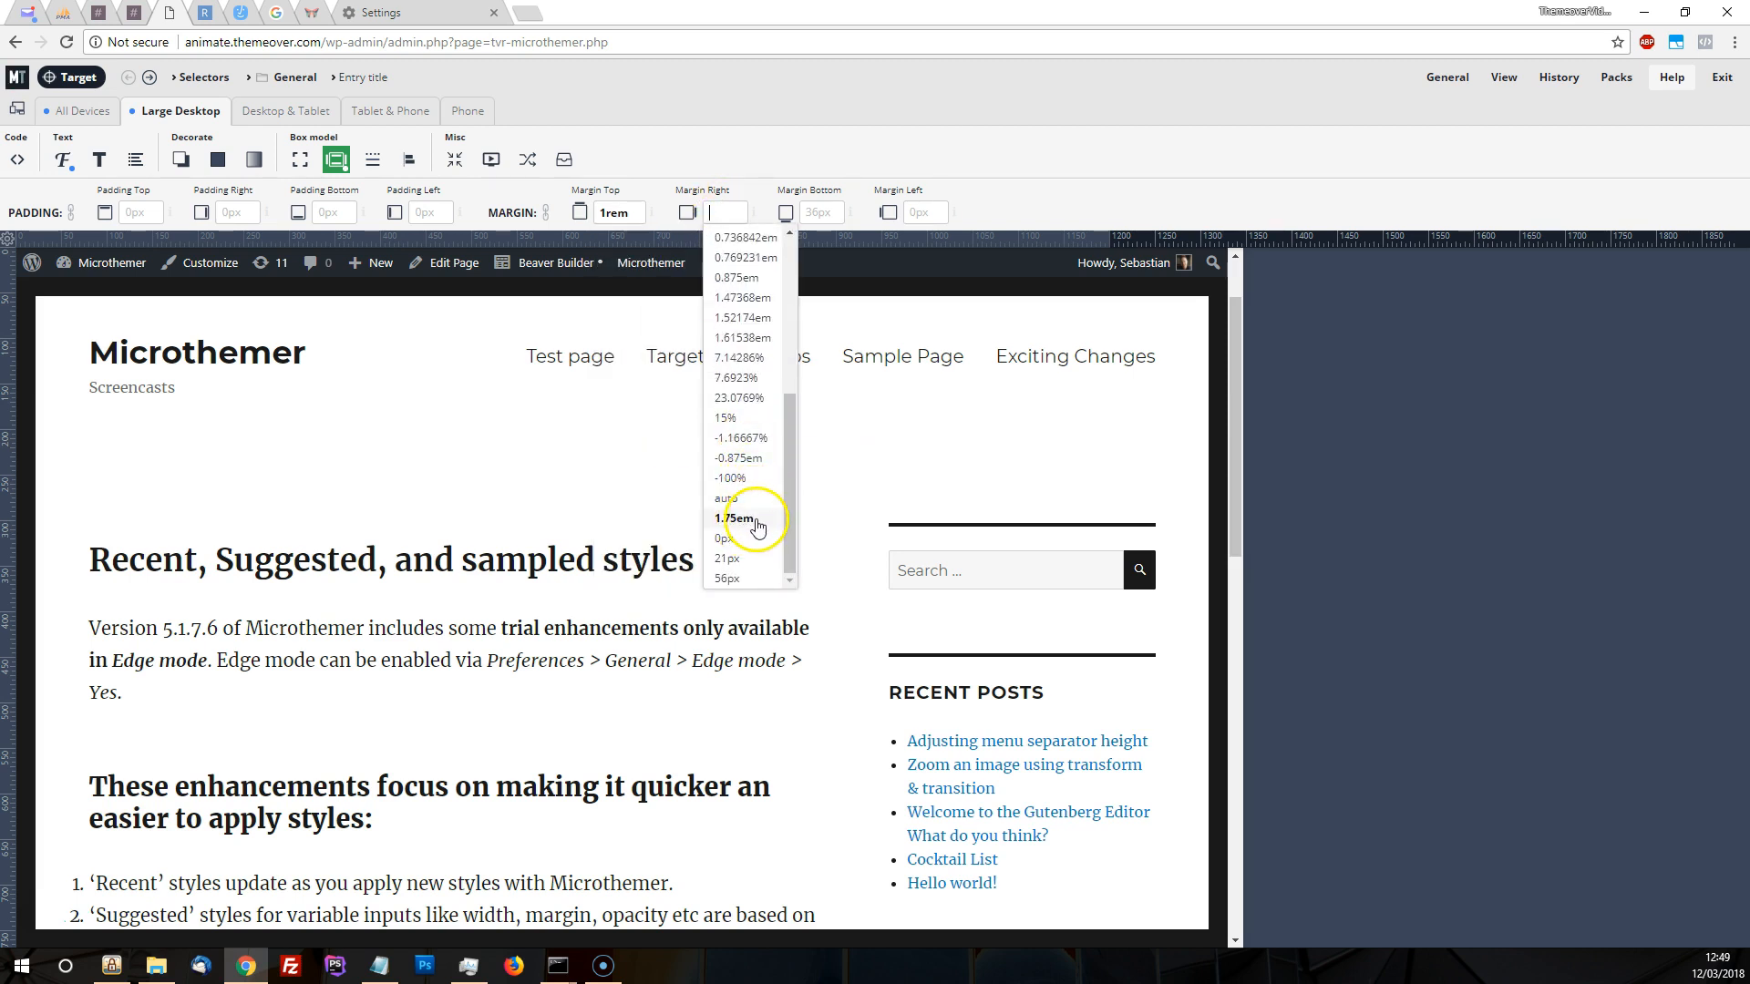
scroll(763, 456, "up", 3)
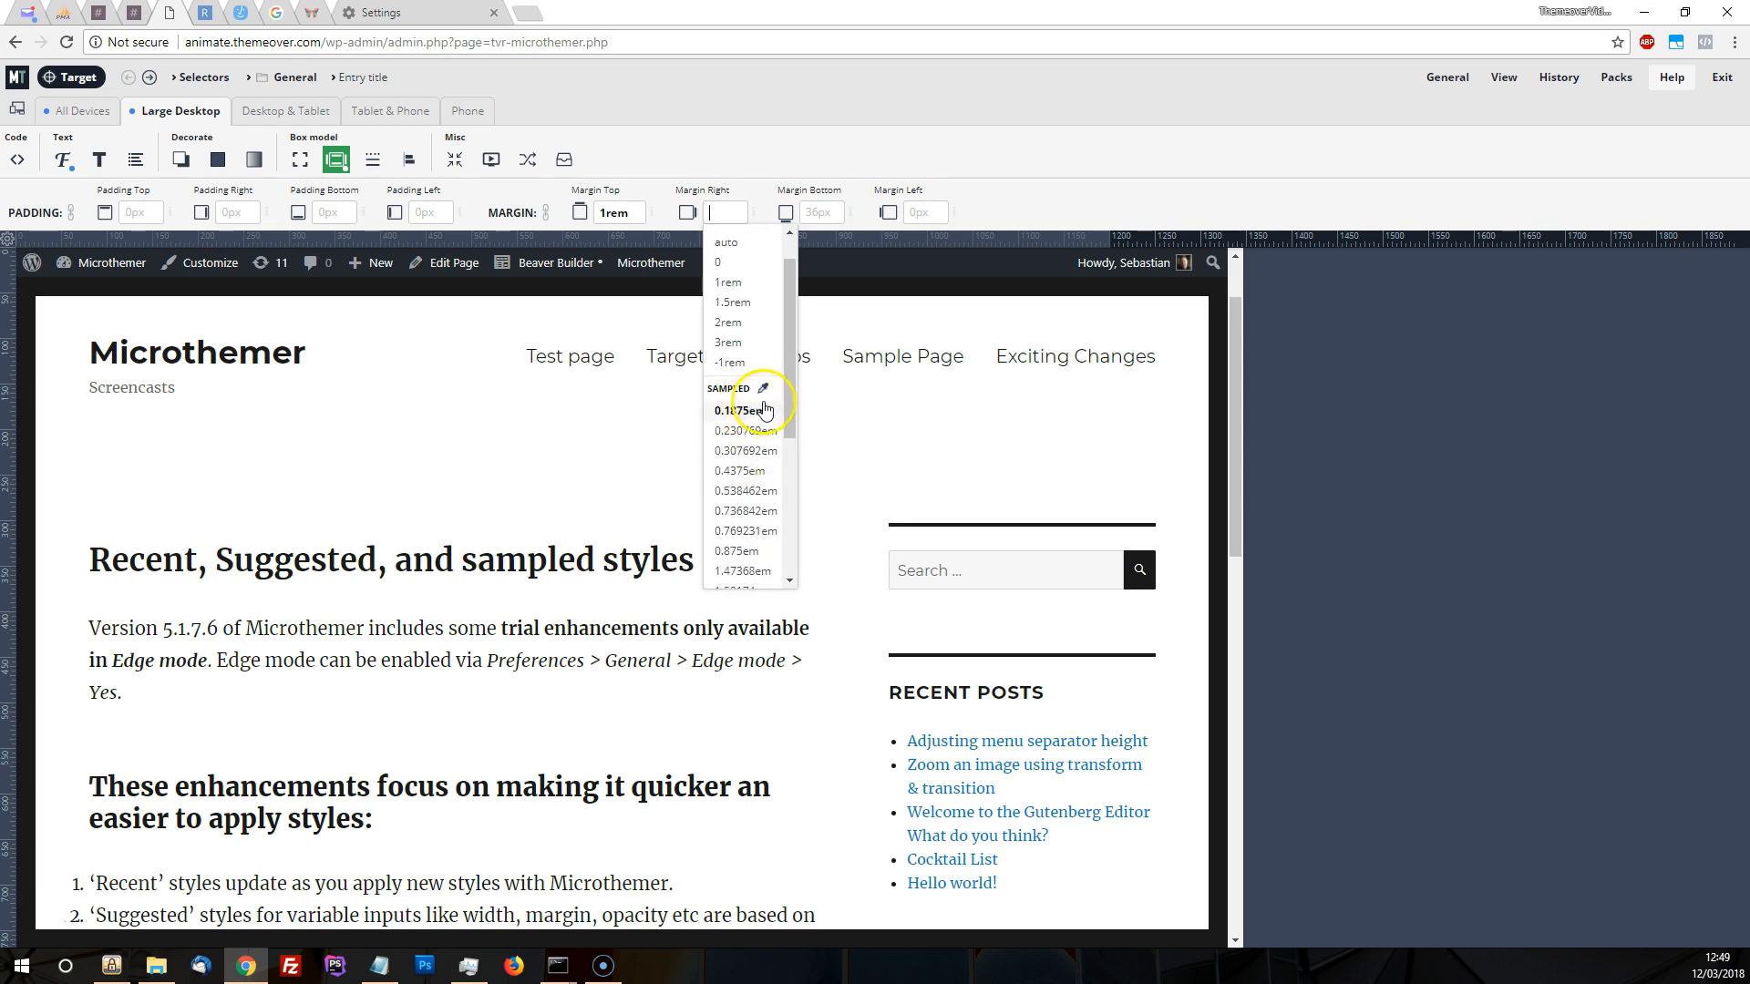
scroll(747, 356, "up", 1)
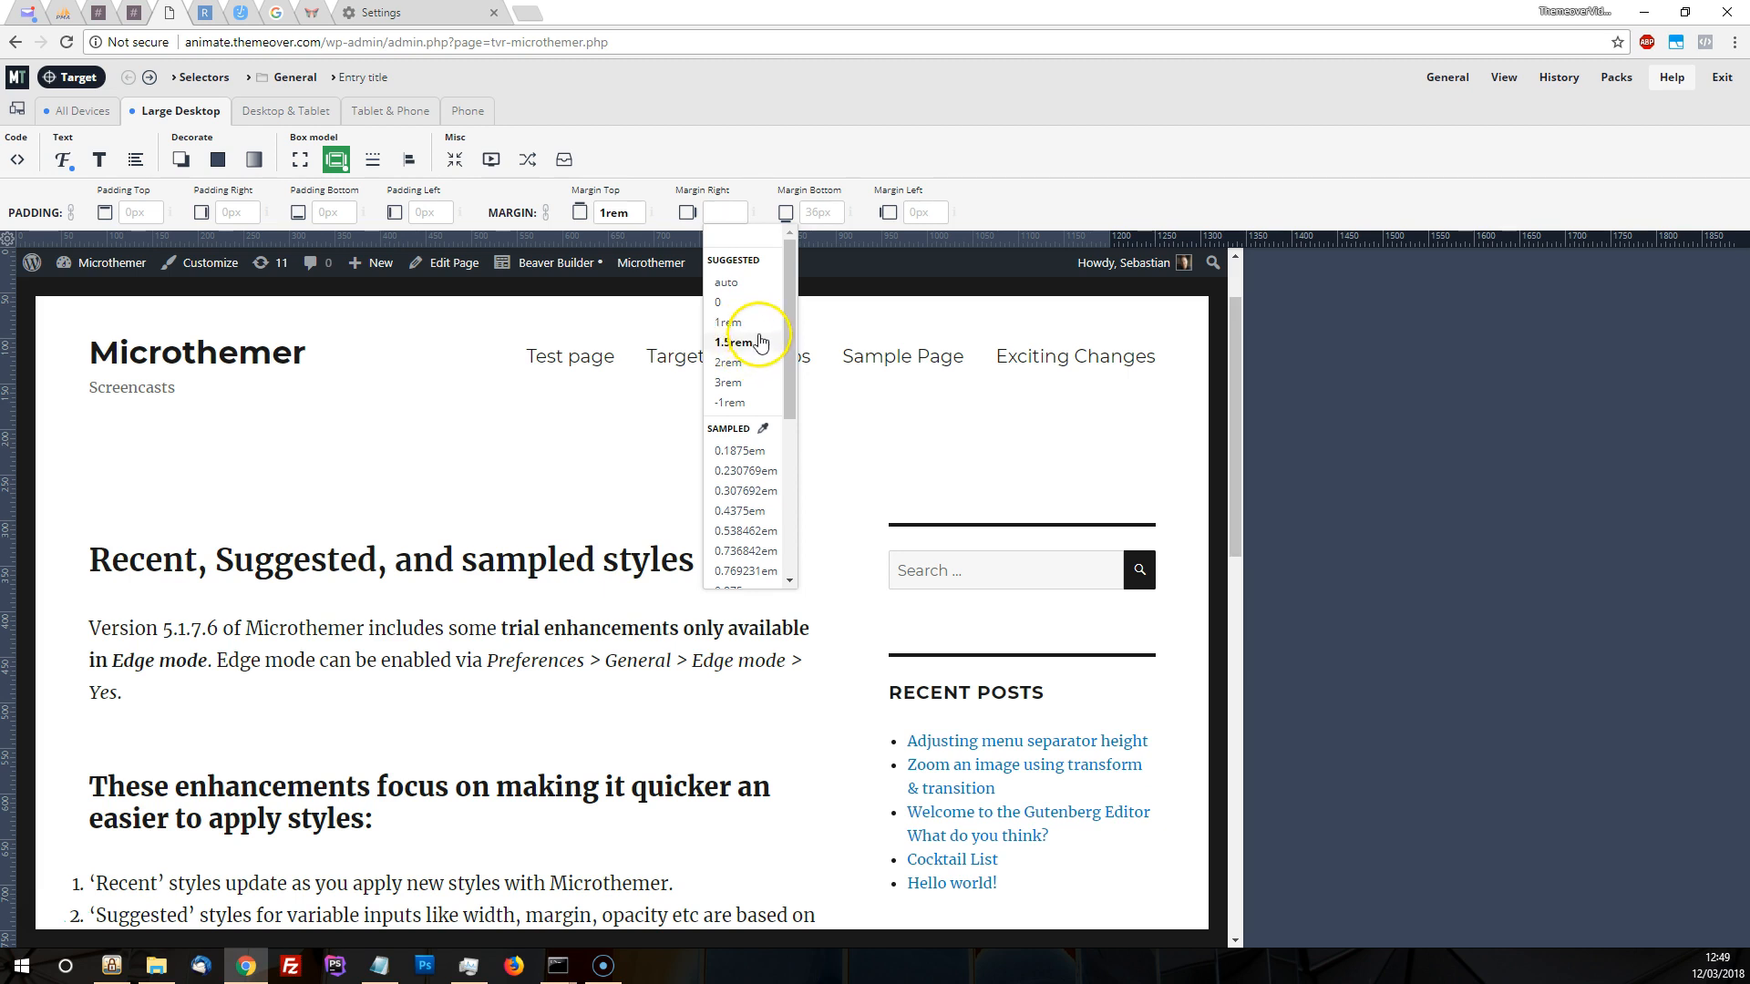
Clear the entry title's top margin and reopen its list of recent, suggested and sampled values
left_click(620, 212)
left_click_drag(621, 212, 596, 227)
key("BackSpace")
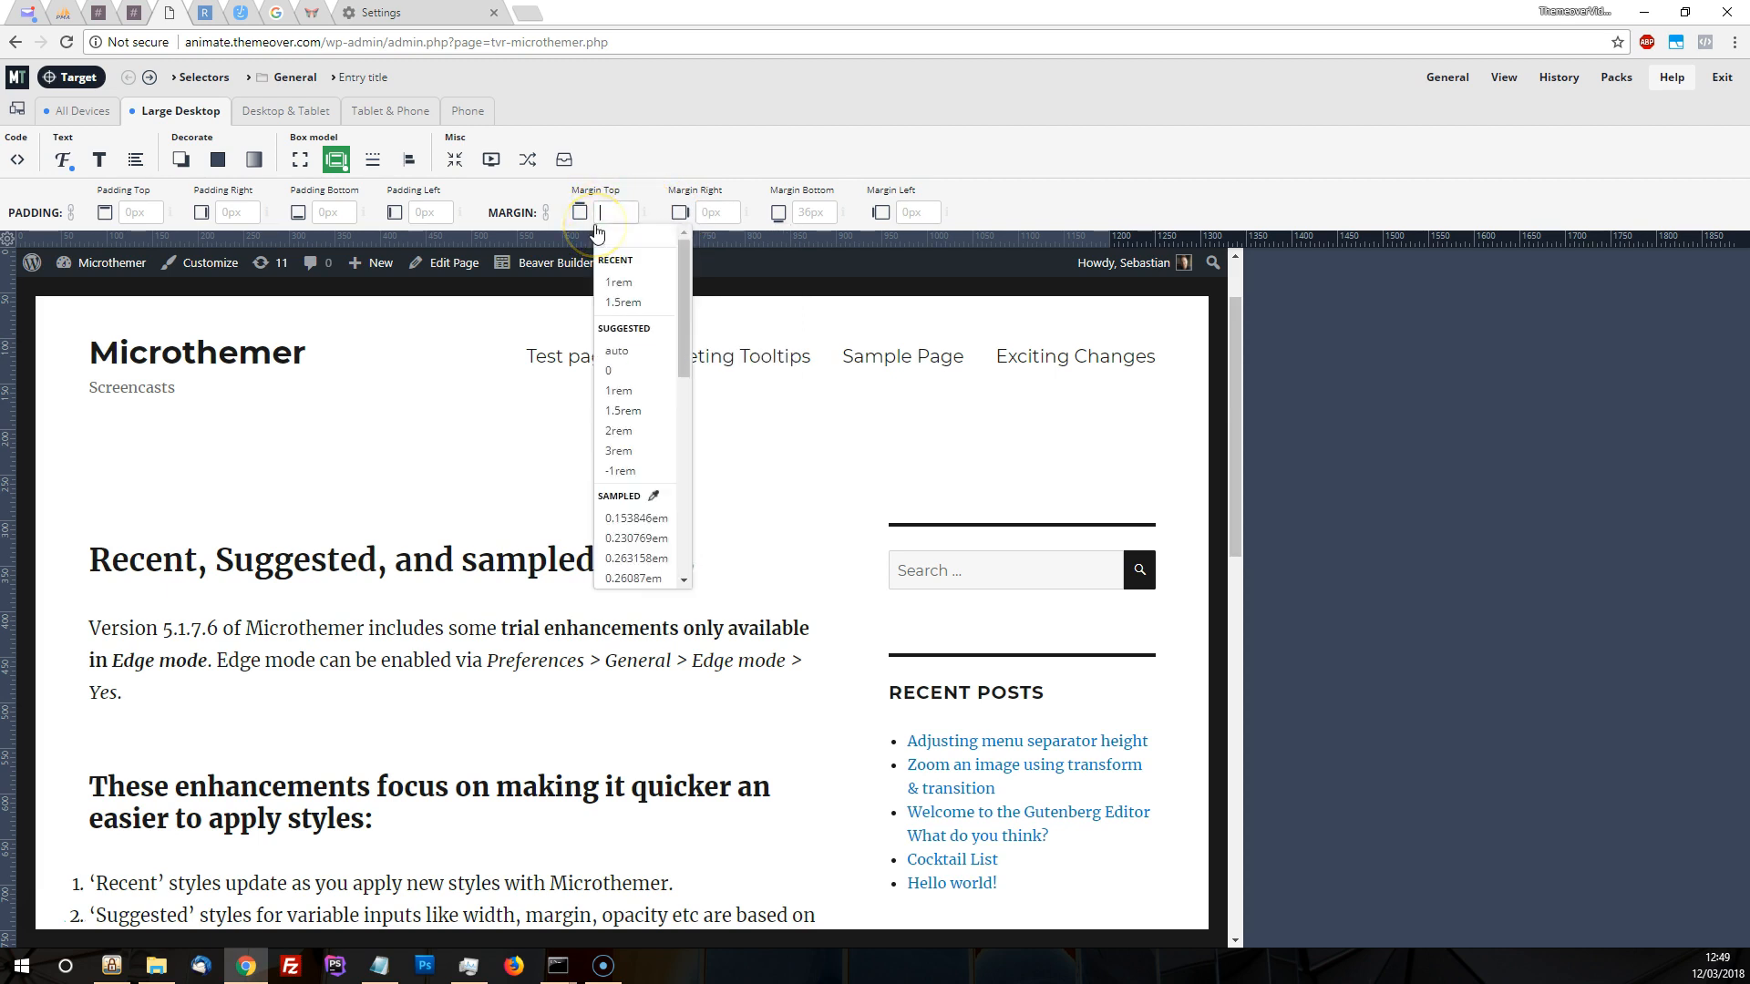
left_click(629, 163)
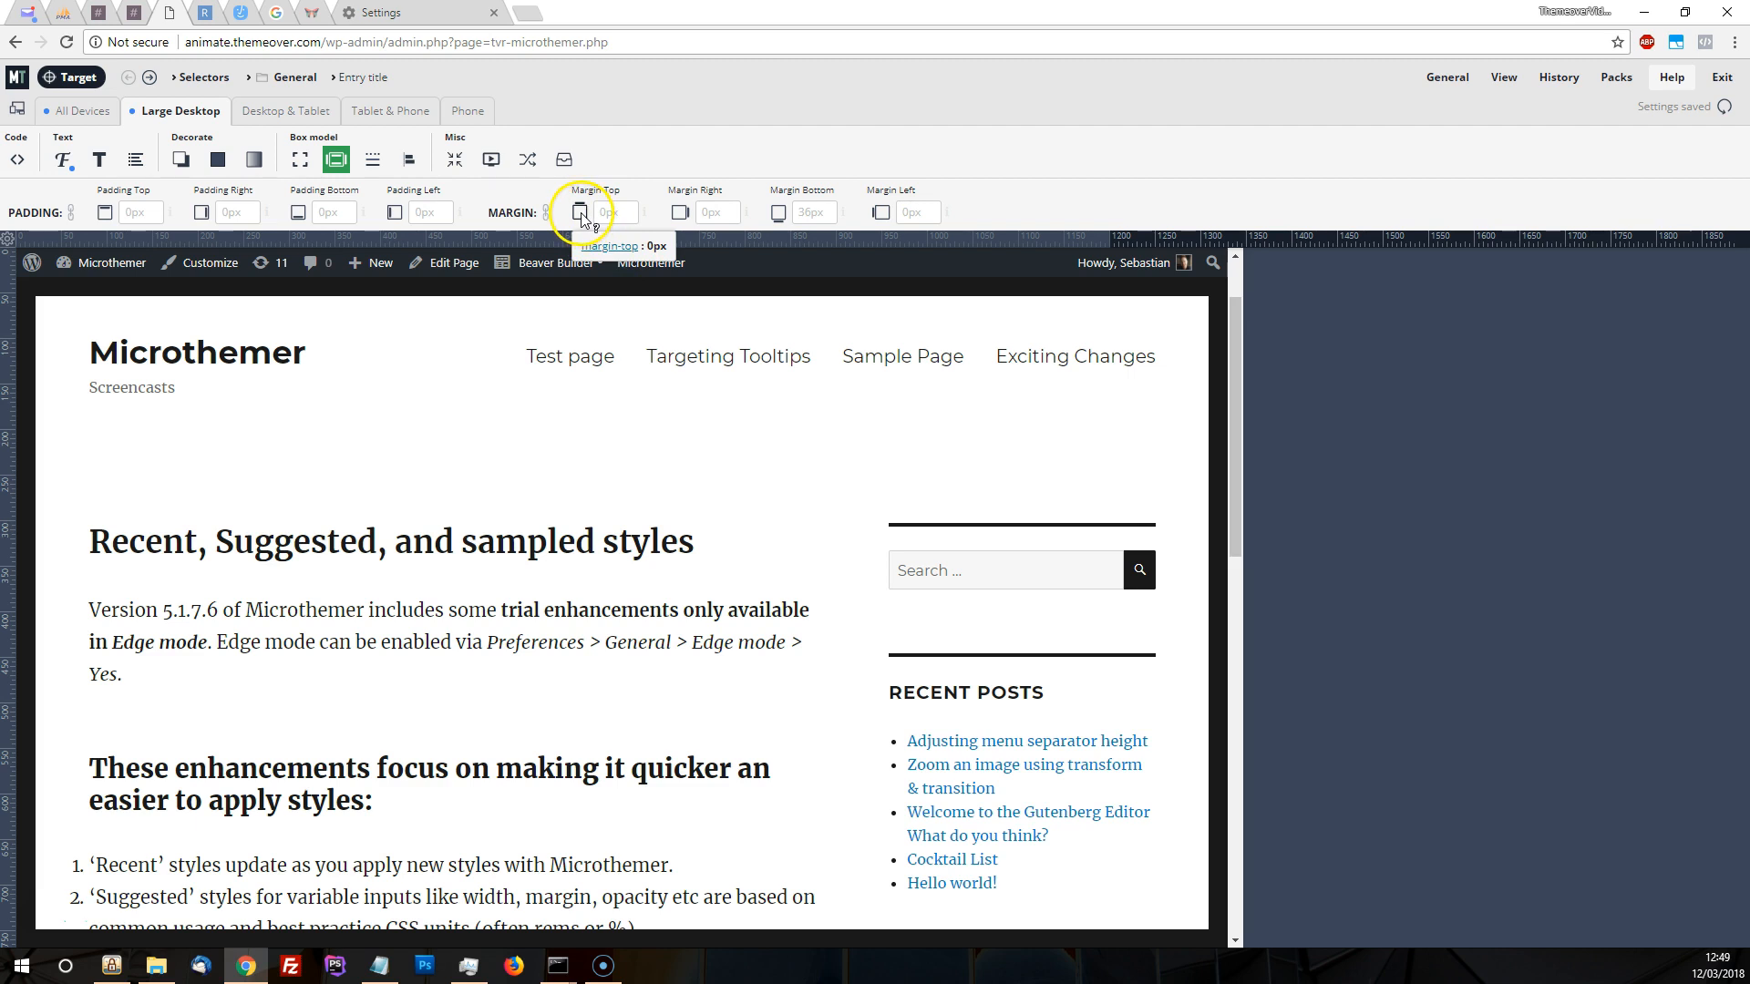
left_click(602, 210)
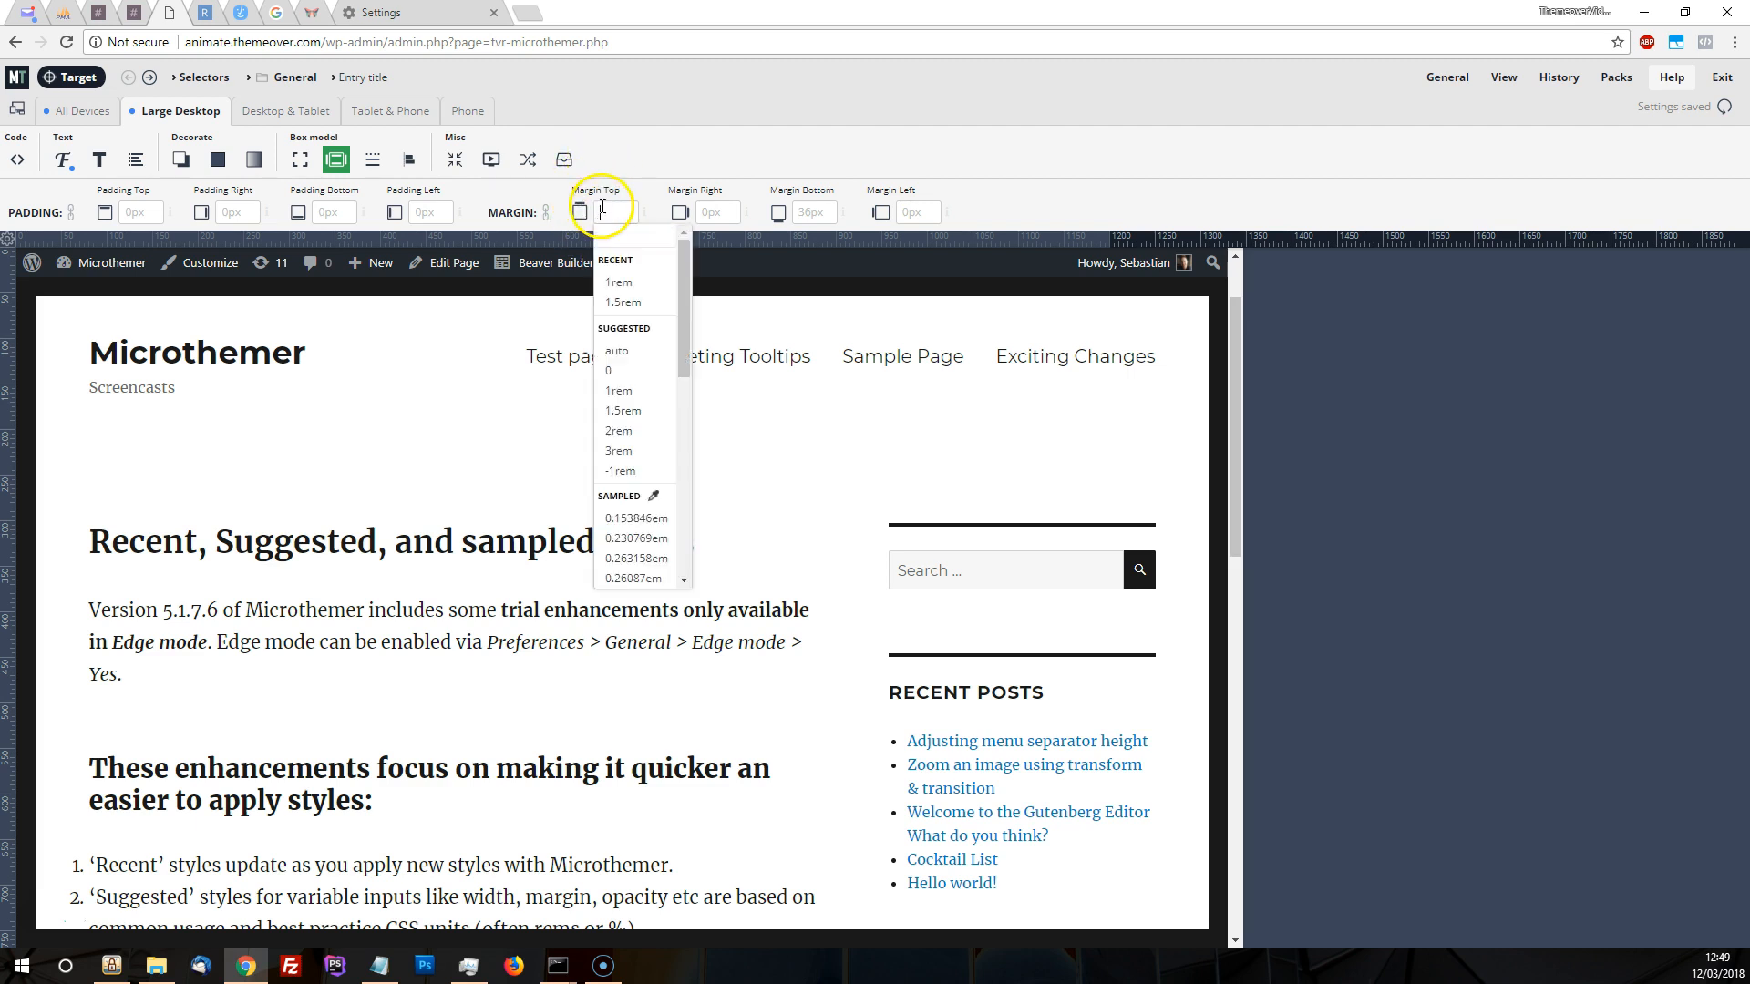